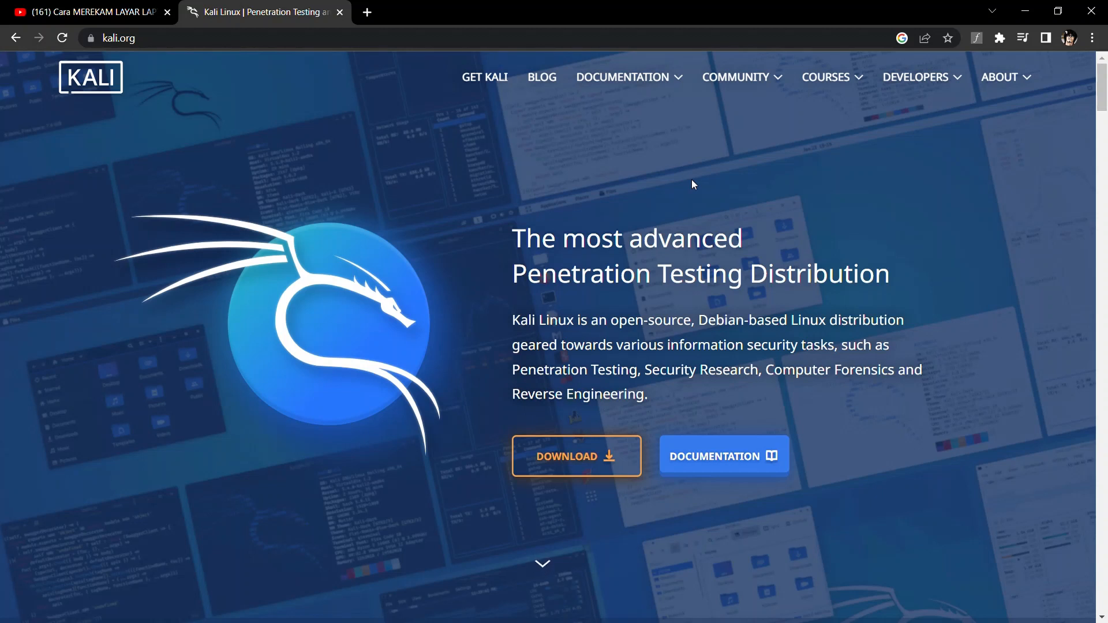
Open a blank third tab in Chrome beside the Kali Linux homepage
key(ctrl+t)
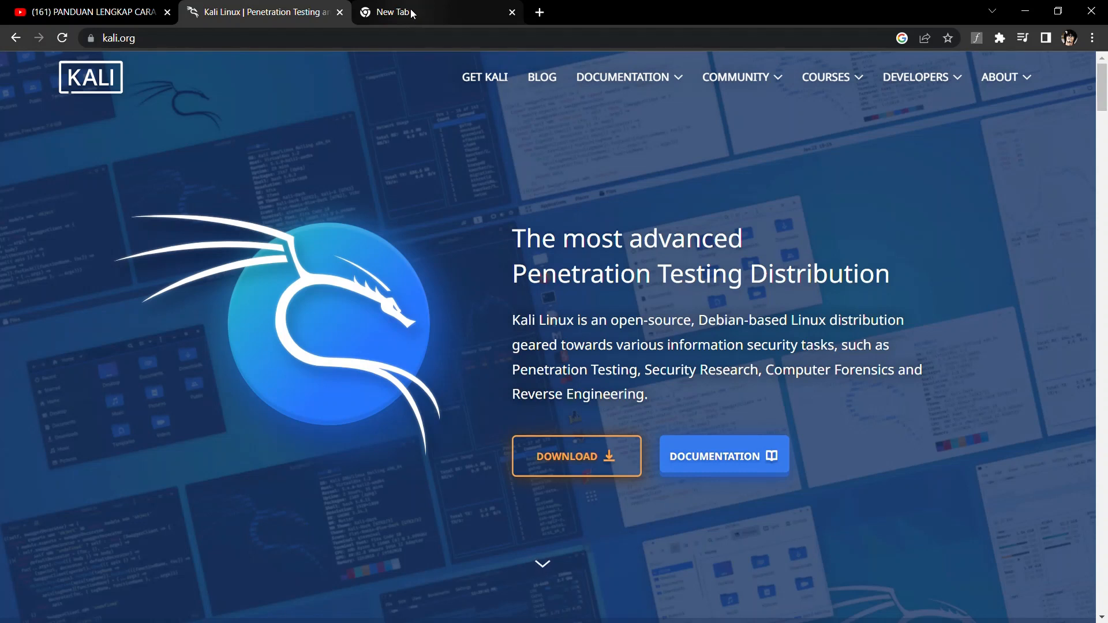
In the new tab, search 'virtualbox' and run the 'virtualbox download' suggestion
click(410, 11)
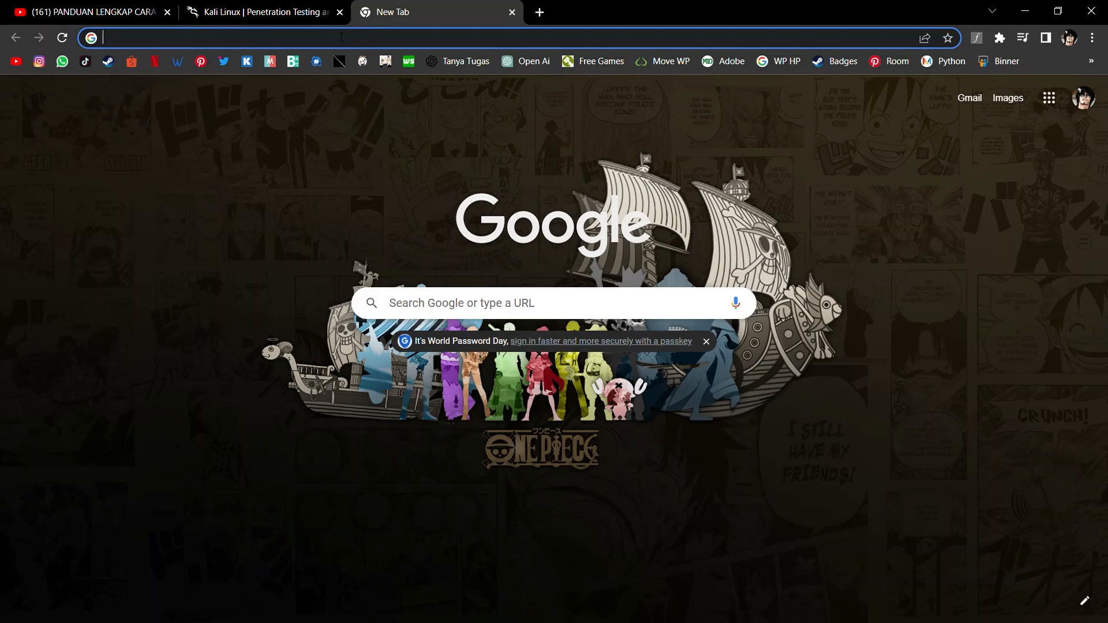
text(virrtuas)
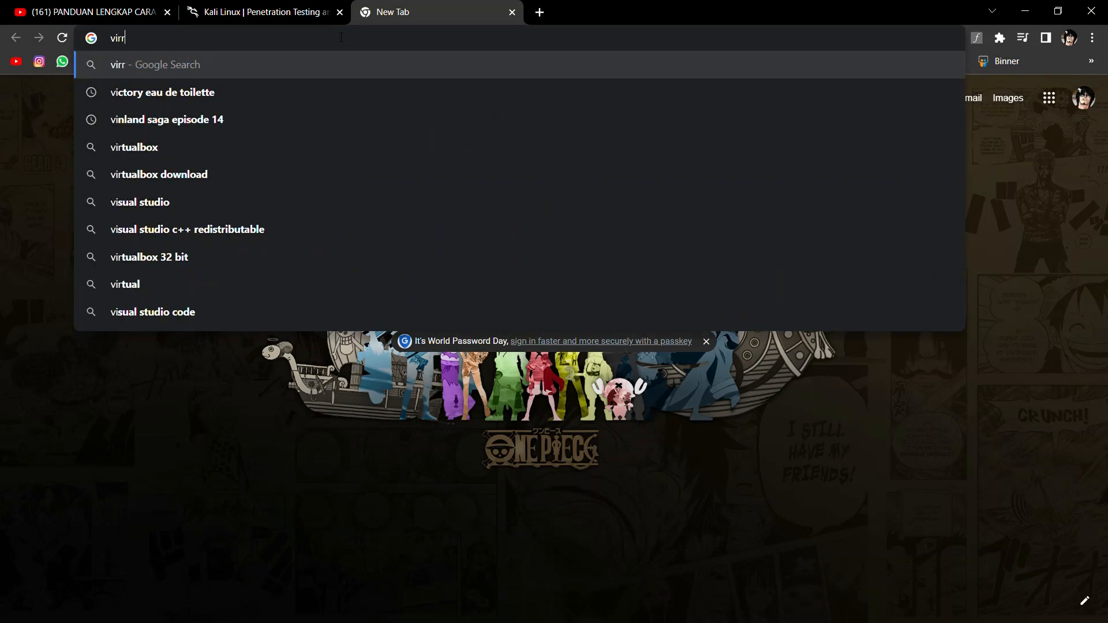
key(BackSpace)
key(BackSpace)
key(BackSpace)
key(BackSpace)
key(BackSpace)
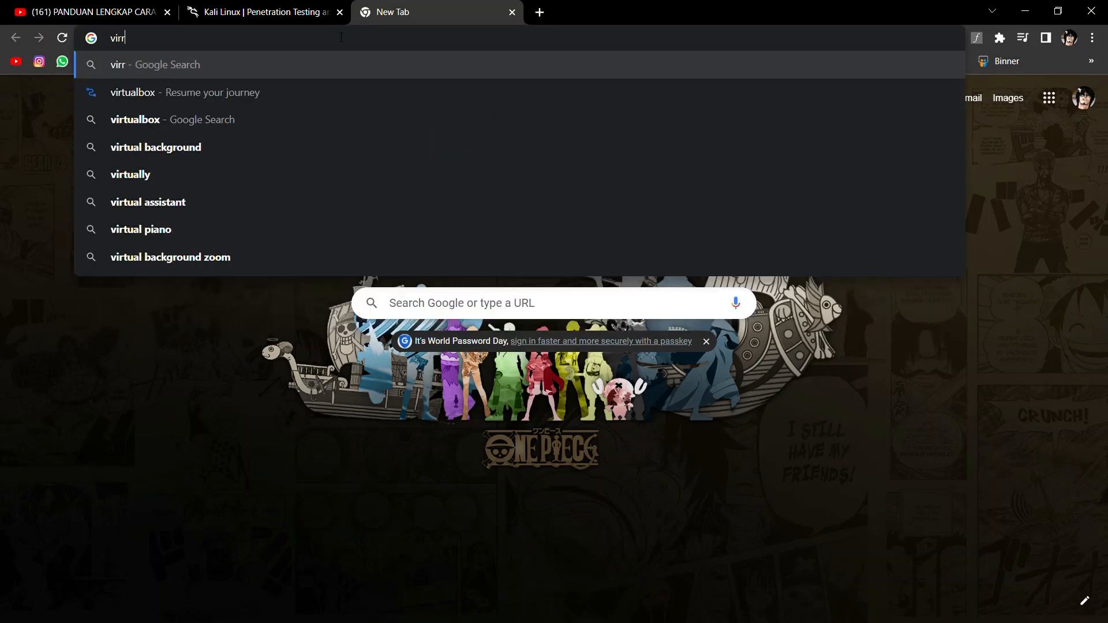
text(toal)
key(BackSpace)
key(BackSpace)
key(BackSpace)
text(ualbox)
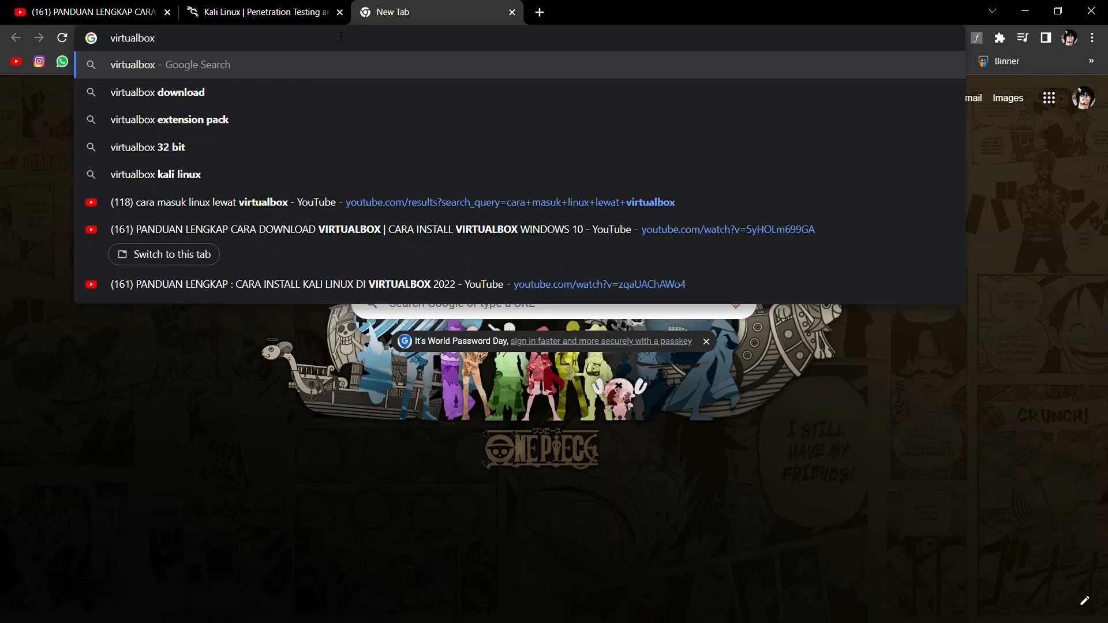
key(Down)
key(Return)
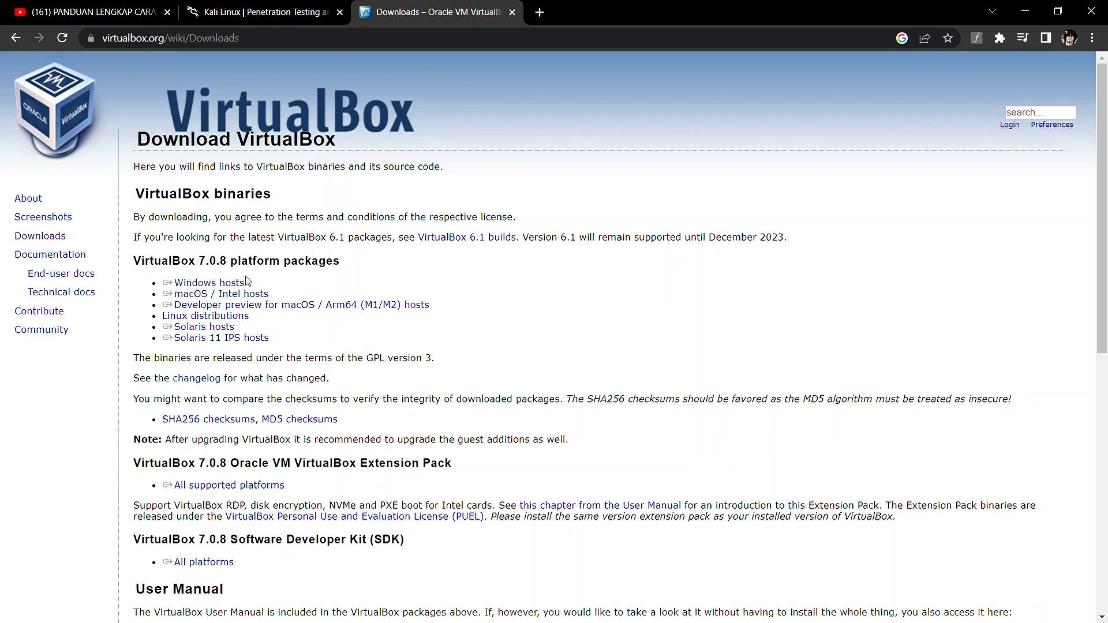
Download the VirtualBox 7.0.8 installer for Windows hosts and open its download options
click(233, 285)
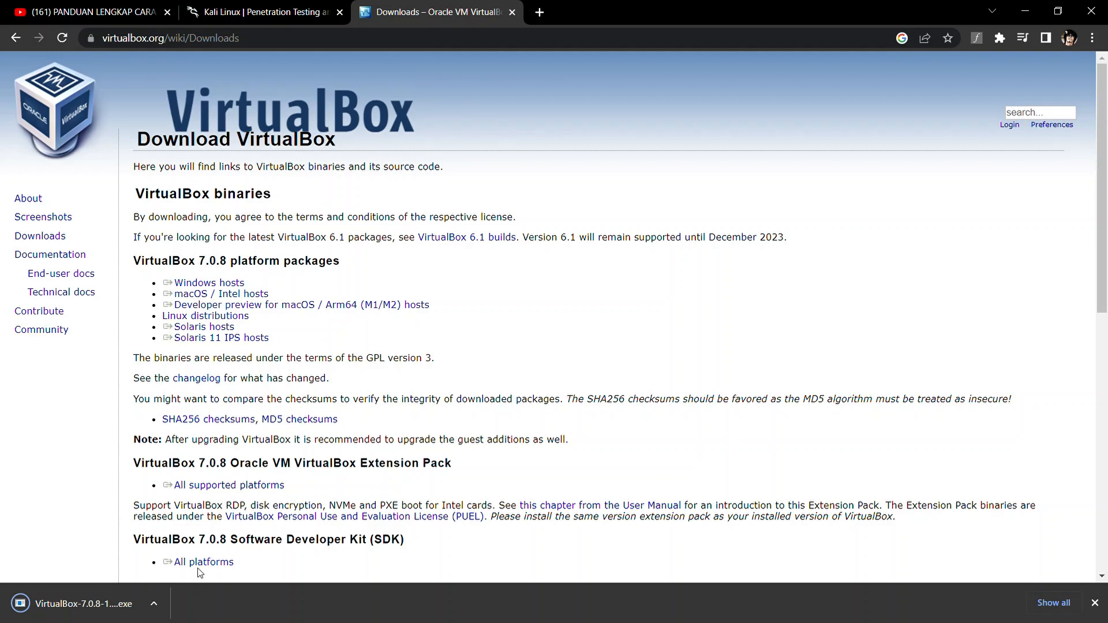
click(156, 603)
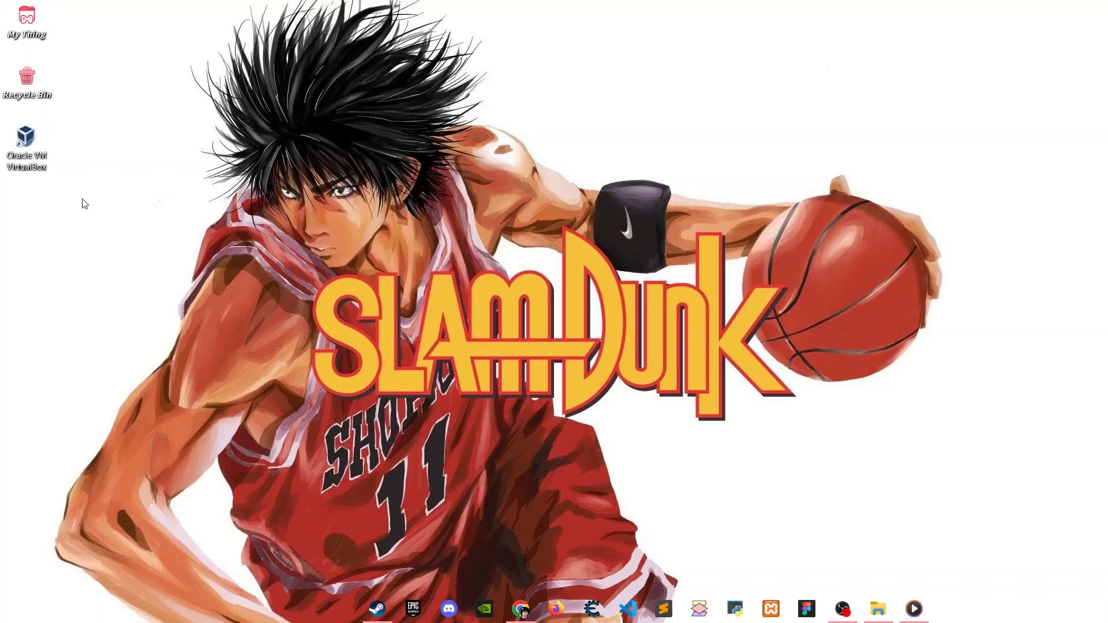
Launch VirtualBox Manager from the desktop icon, then move and narrow its window near the centre
click(31, 155)
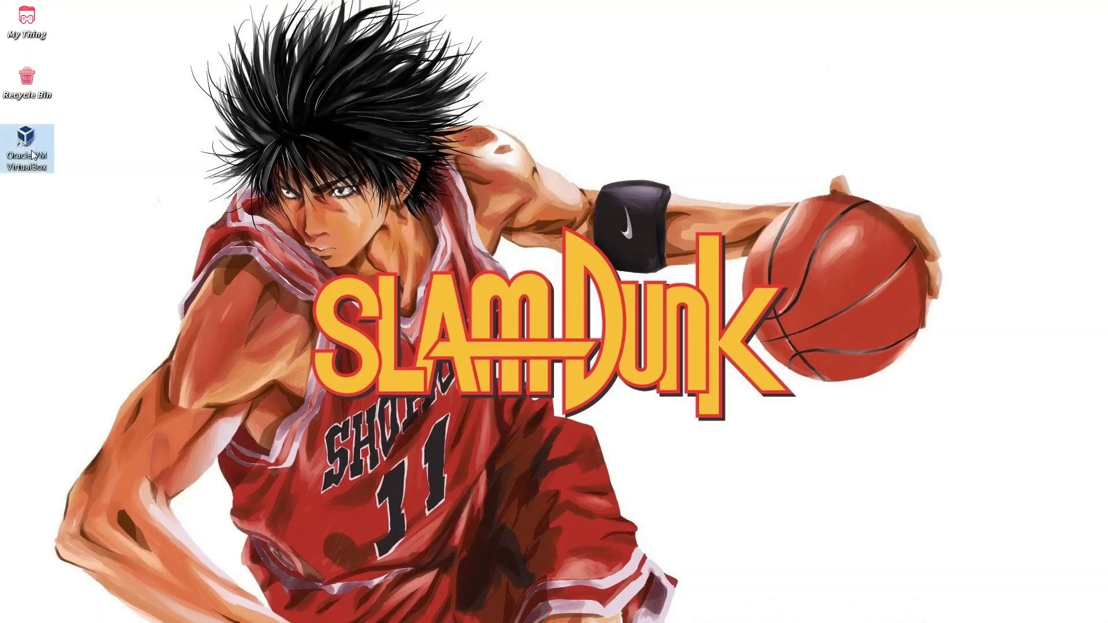
double_click(33, 155)
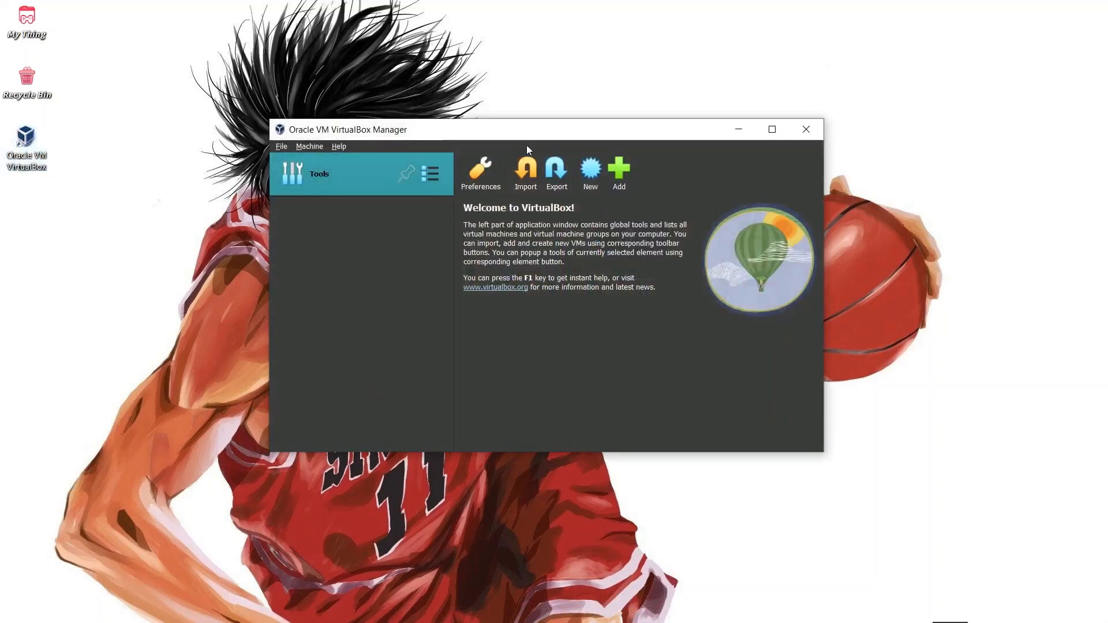
drag(536, 141, 589, 174)
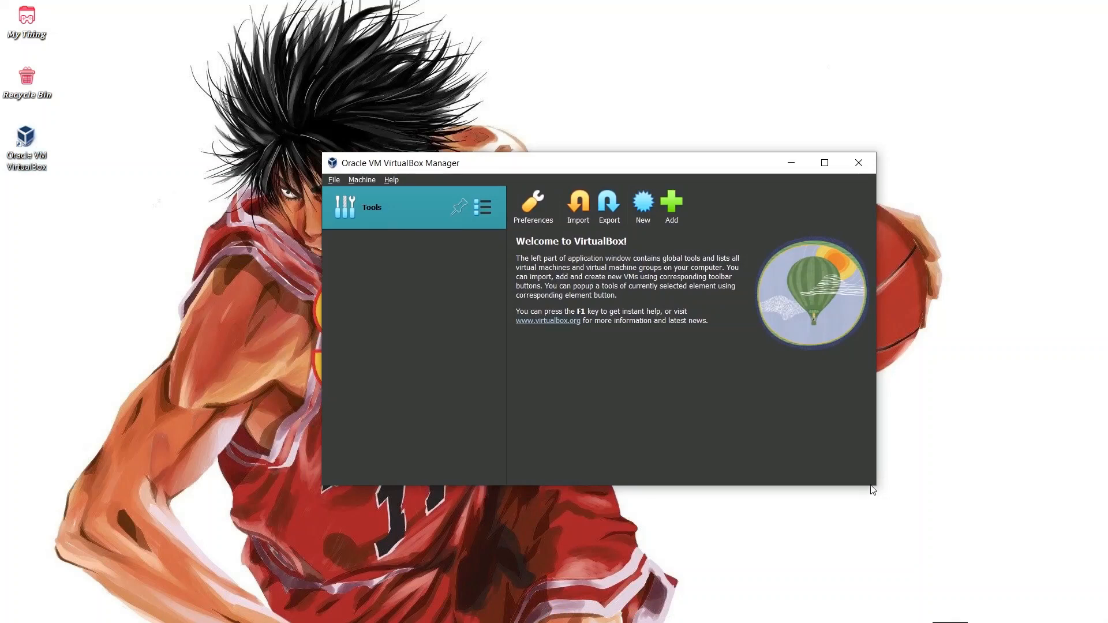
drag(875, 486, 830, 487)
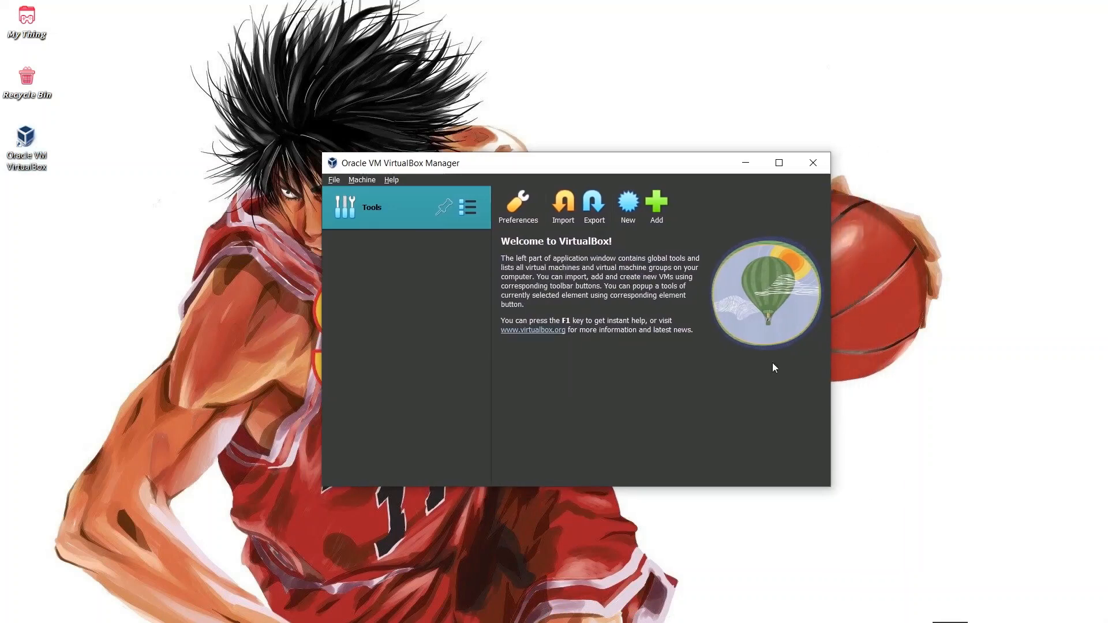
drag(609, 163, 590, 125)
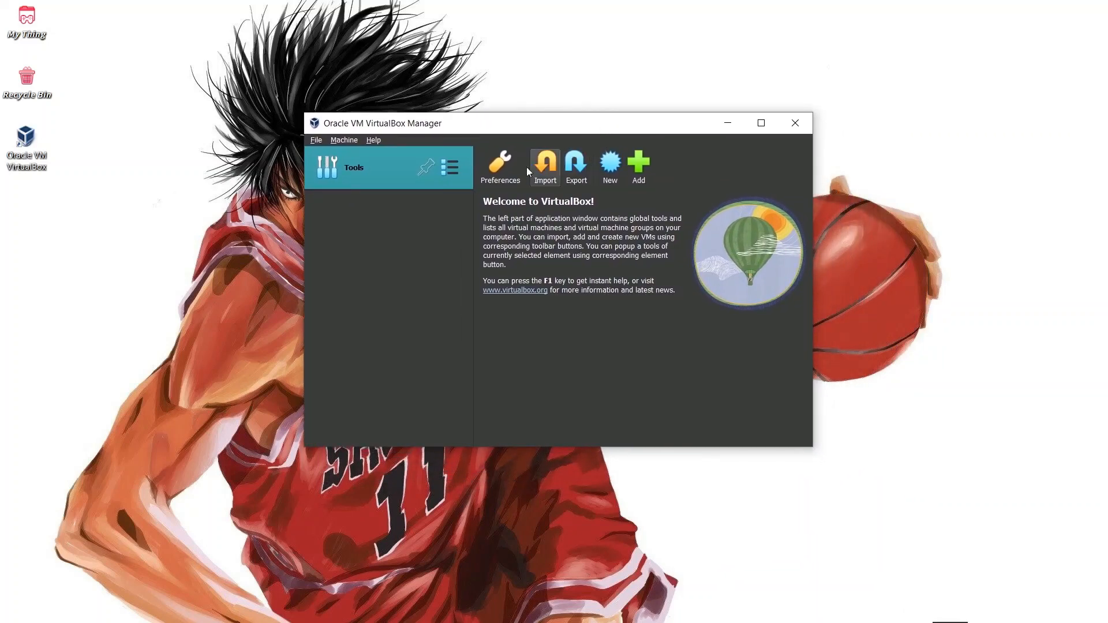
key(alt+Tab)
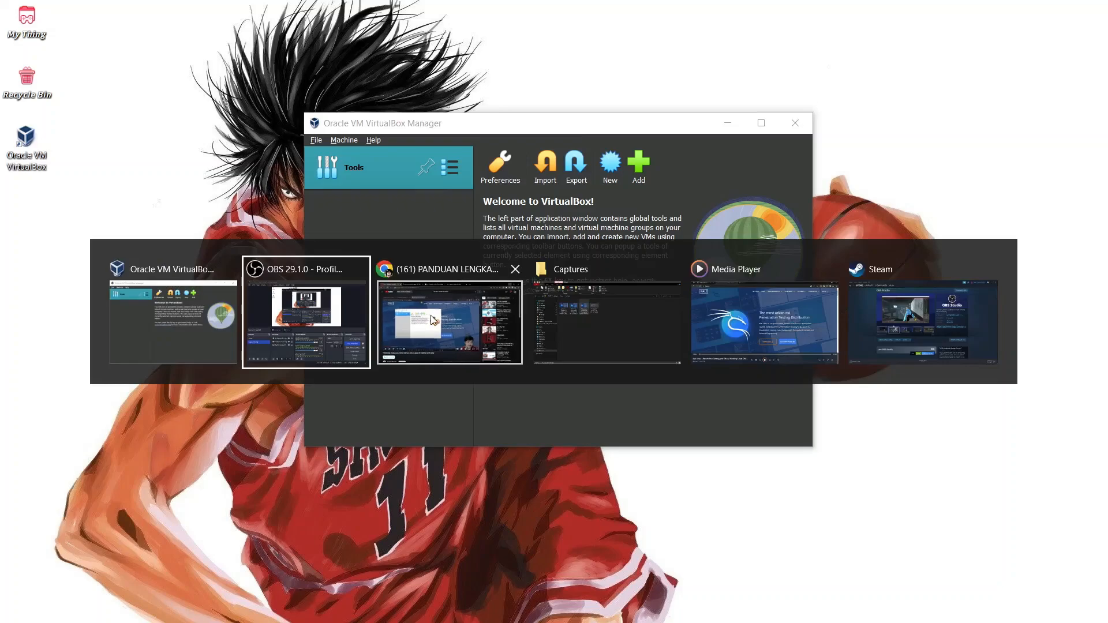
Return to Chrome's Kali Linux tab and browse the homepage
click(419, 310)
key(ctrl+Tab)
click(288, 5)
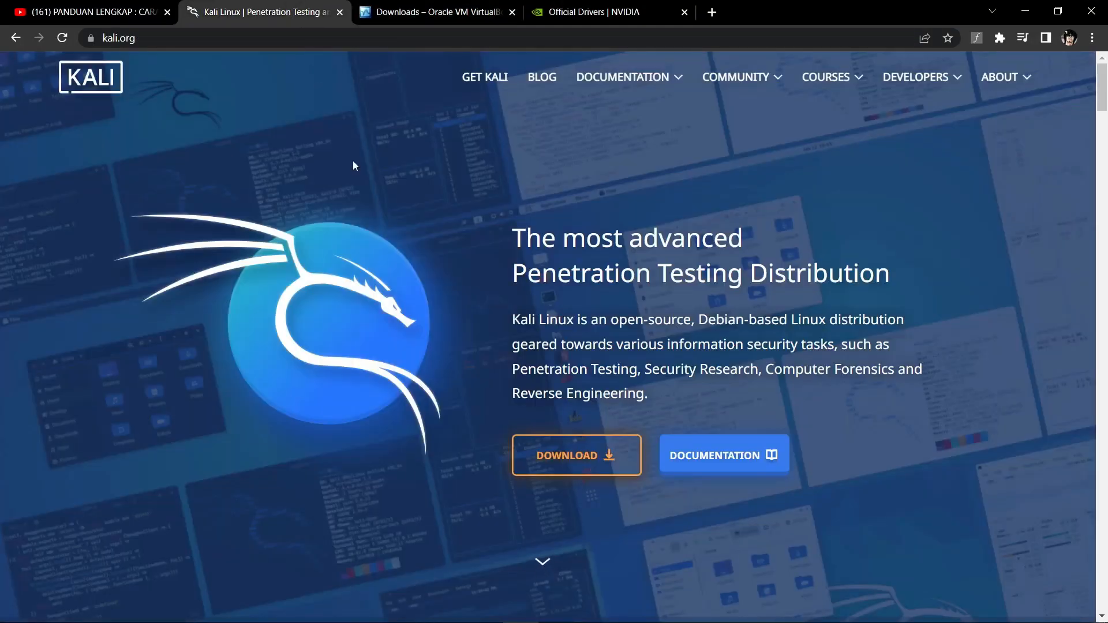
scroll(519, 300, down, 5)
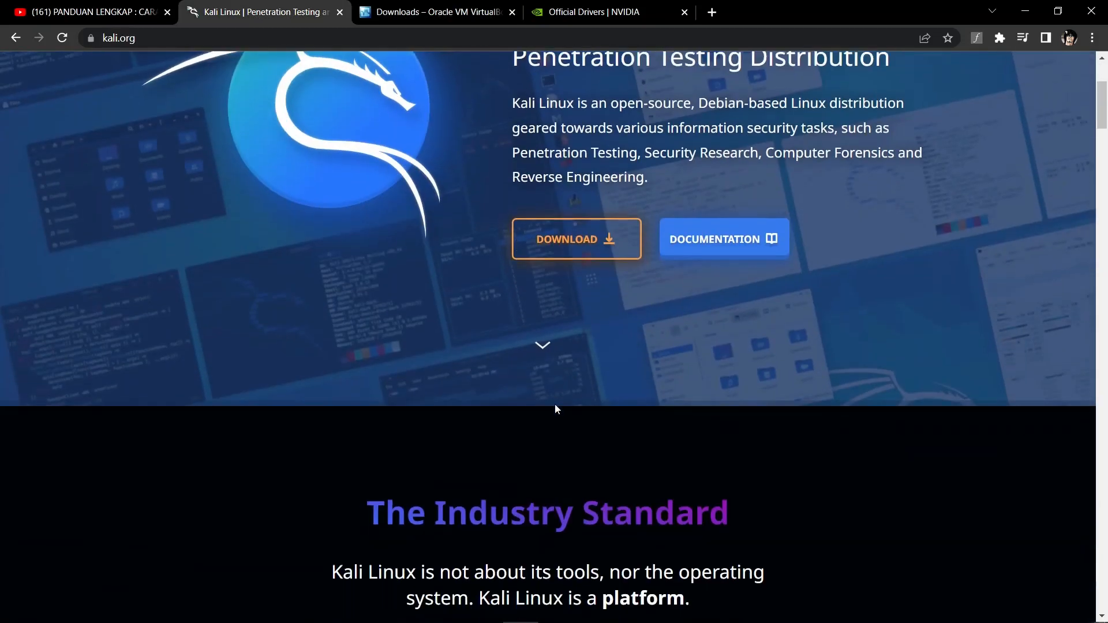
scroll(555, 403, down, 4)
scroll(555, 403, up, 8)
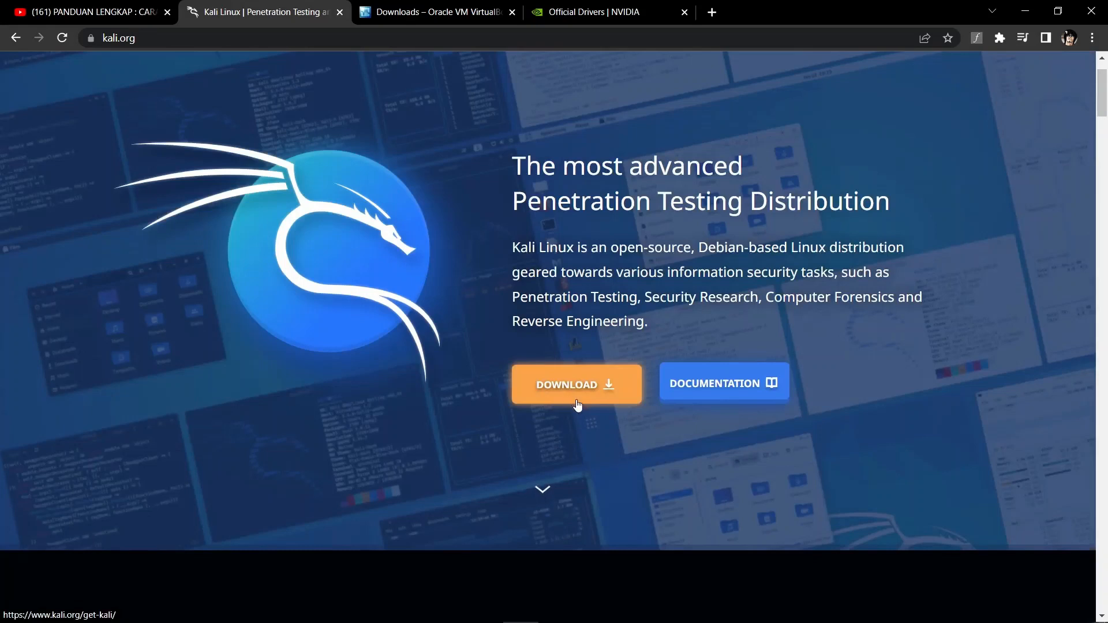
scroll(577, 419, up, 1)
Open the Get Kali page and scroll to the 64-bit Kali 2023.1 Installer Images card
click(581, 467)
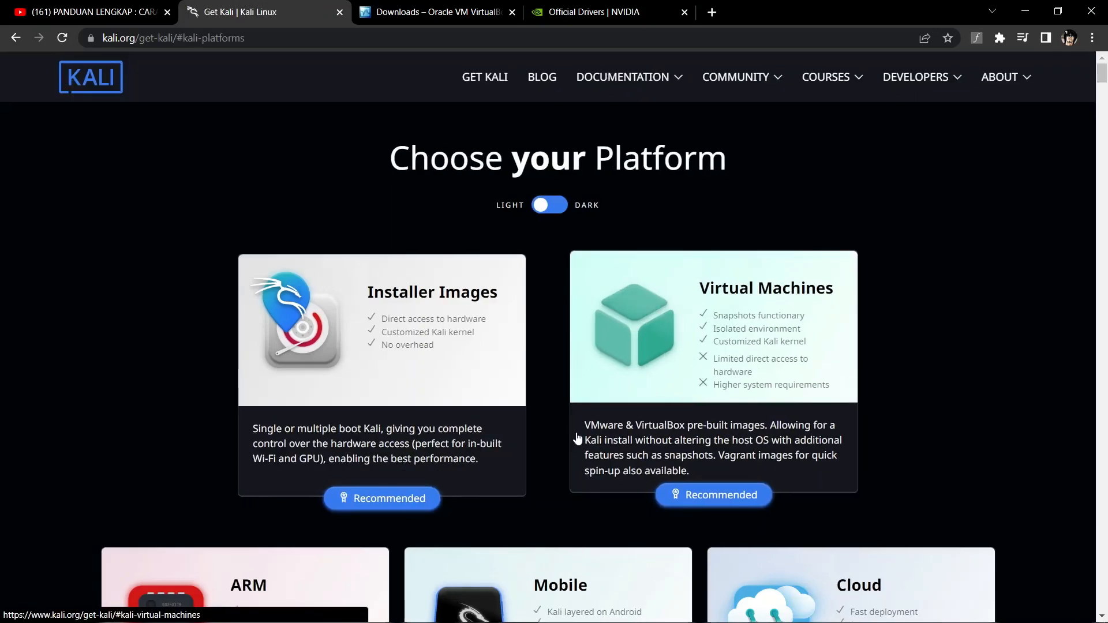
scroll(547, 410, down, 1)
scroll(547, 407, down, 6)
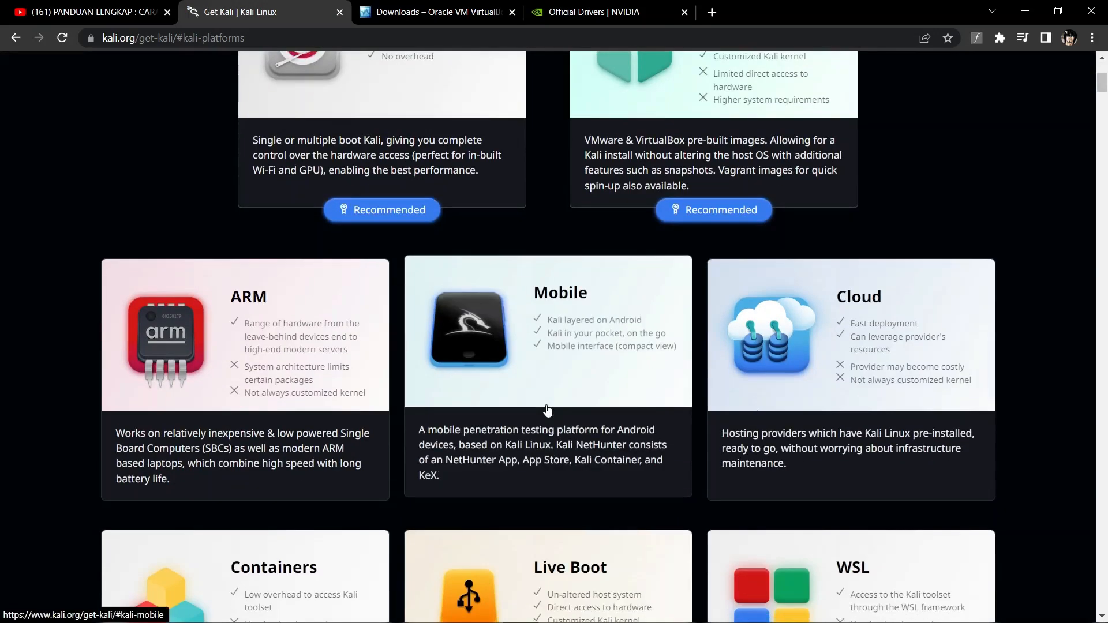
scroll(547, 407, up, 4)
scroll(551, 410, up, 4)
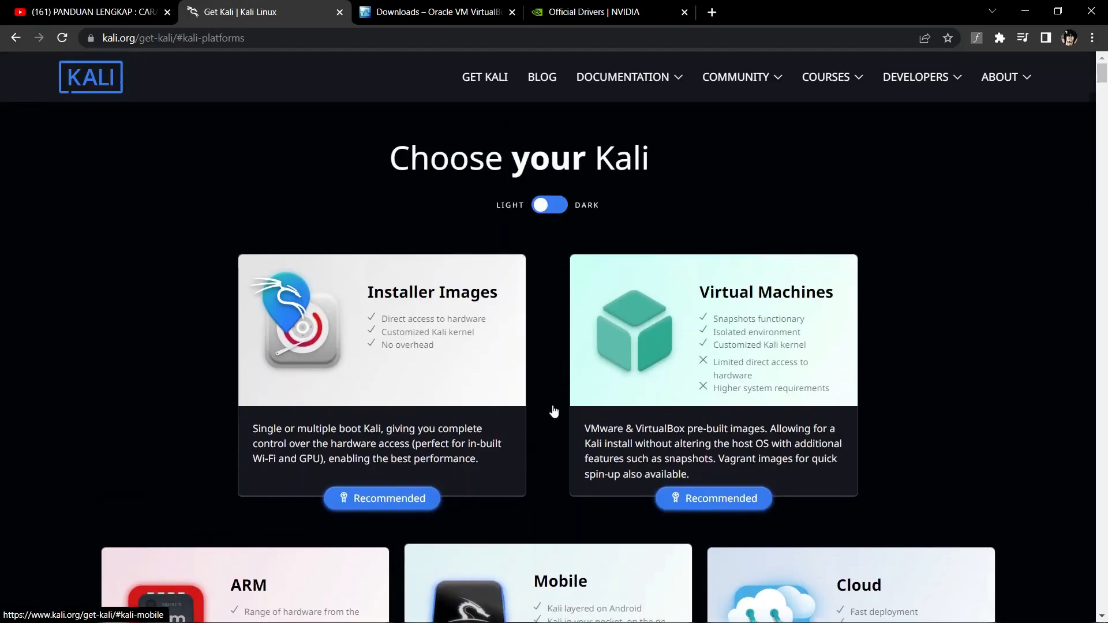
scroll(552, 398, down, 5)
scroll(552, 399, down, 15)
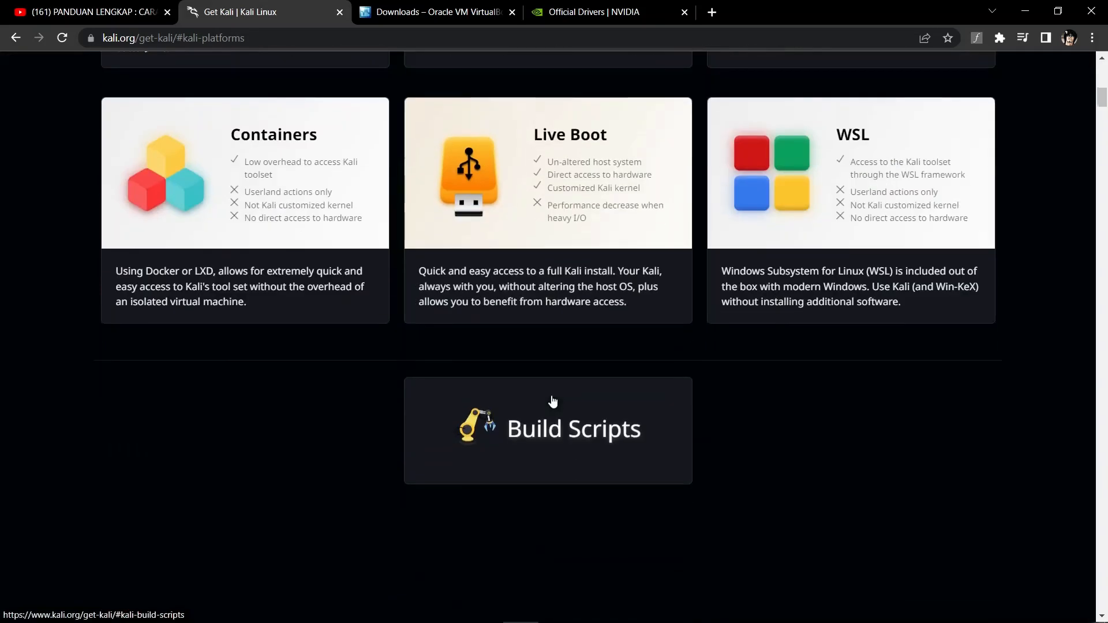
scroll(526, 412, down, 3)
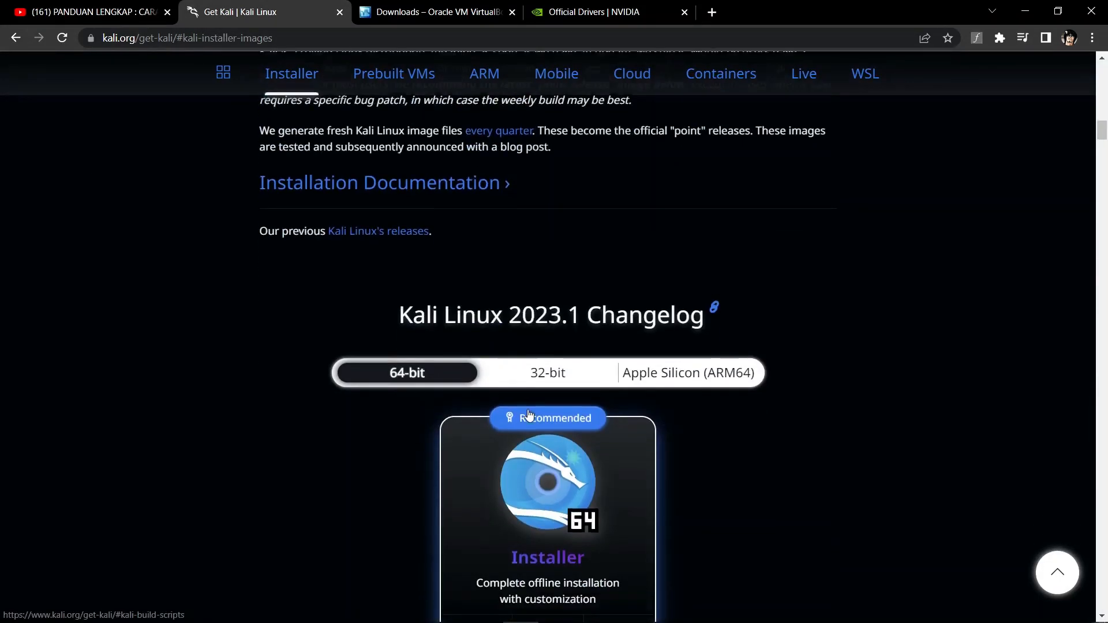
scroll(689, 423, down, 5)
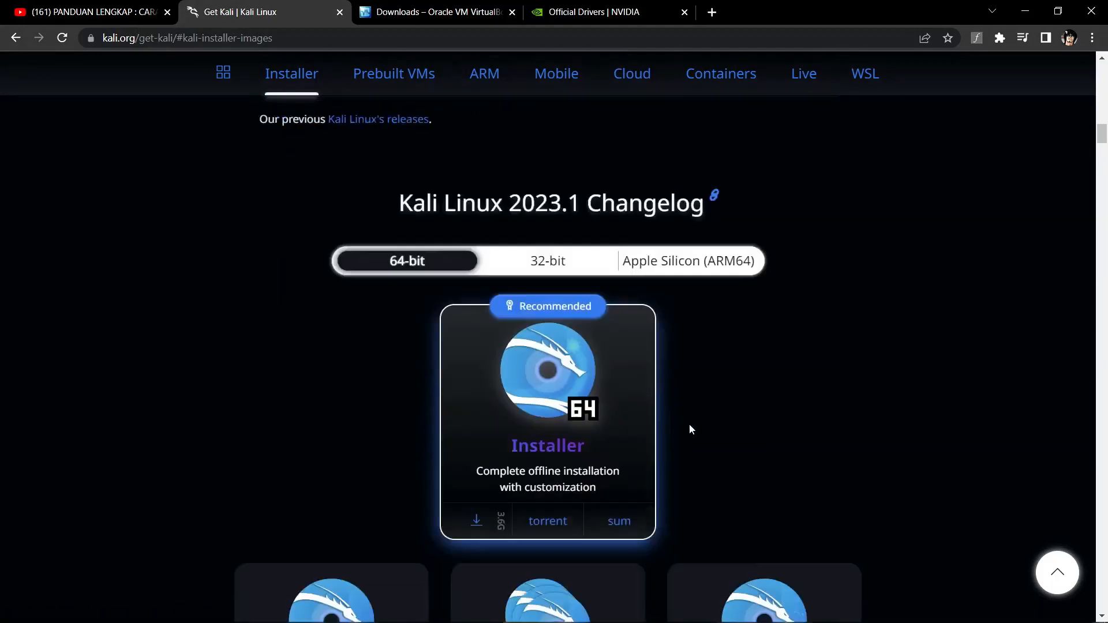
scroll(690, 422, down, 4)
scroll(690, 421, down, 10)
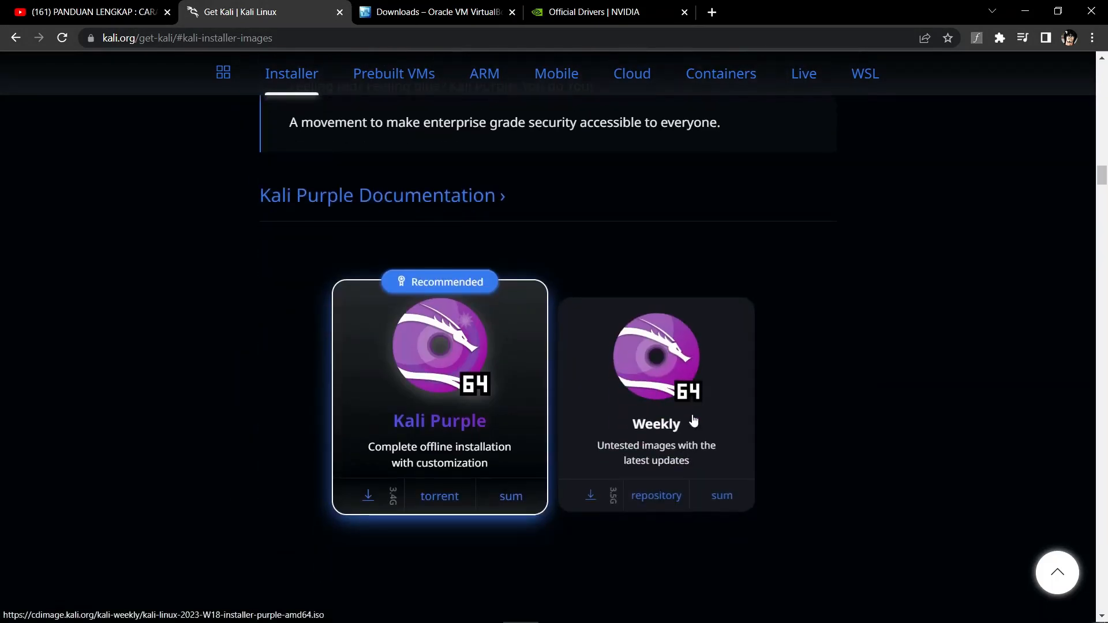
scroll(693, 416, up, 12)
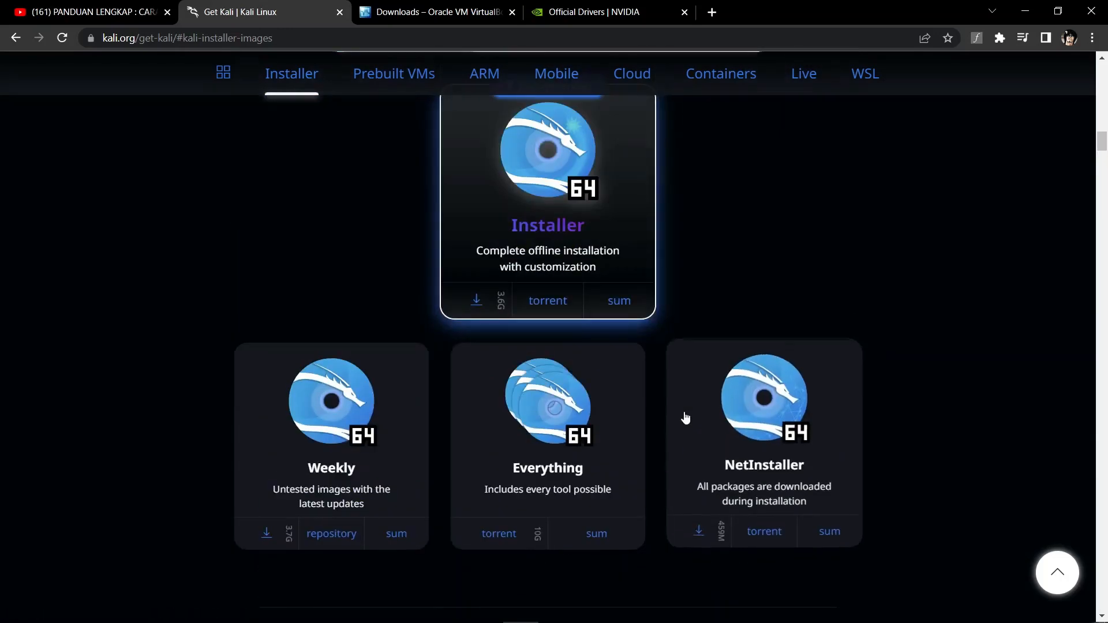
scroll(635, 417, up, 7)
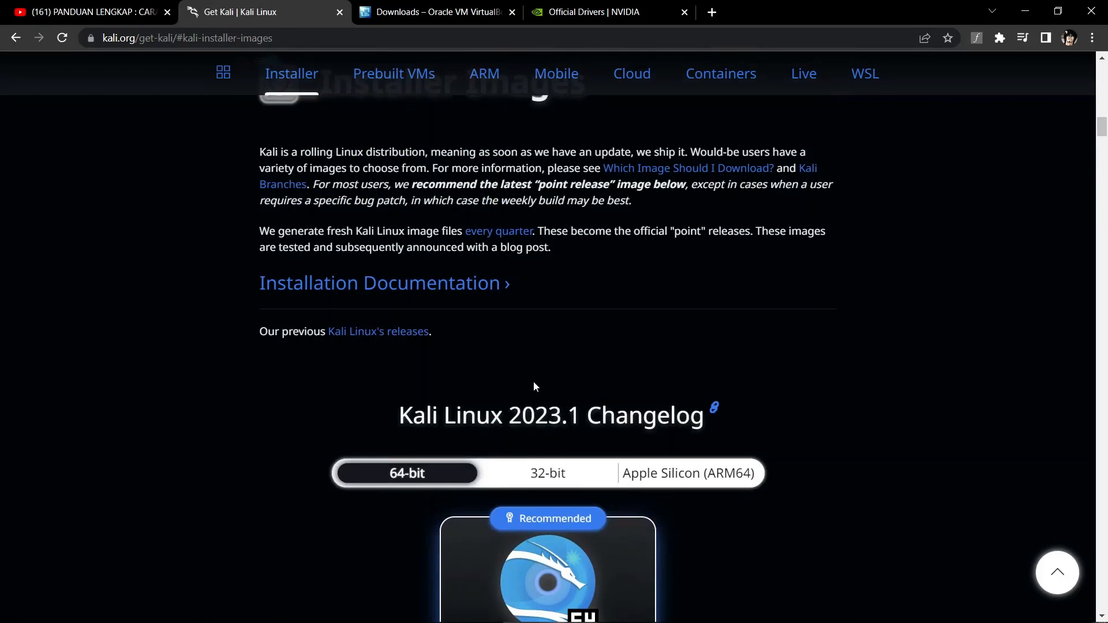
scroll(533, 381, down, 3)
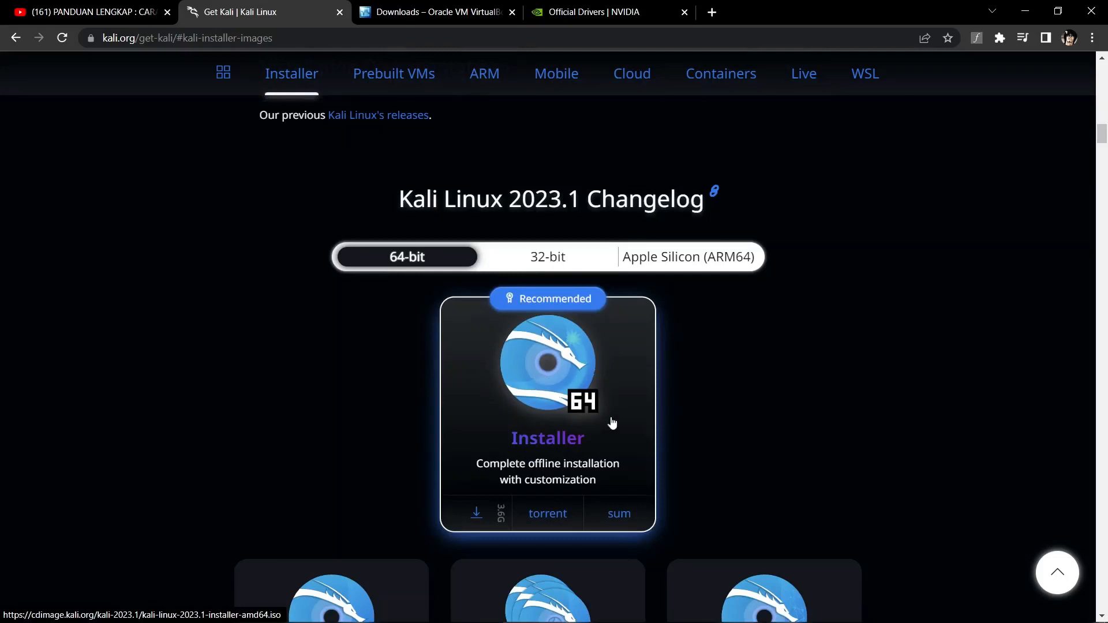
Compare the 64-bit, 32-bit and Apple Silicon (ARM64) installer image options
click(548, 260)
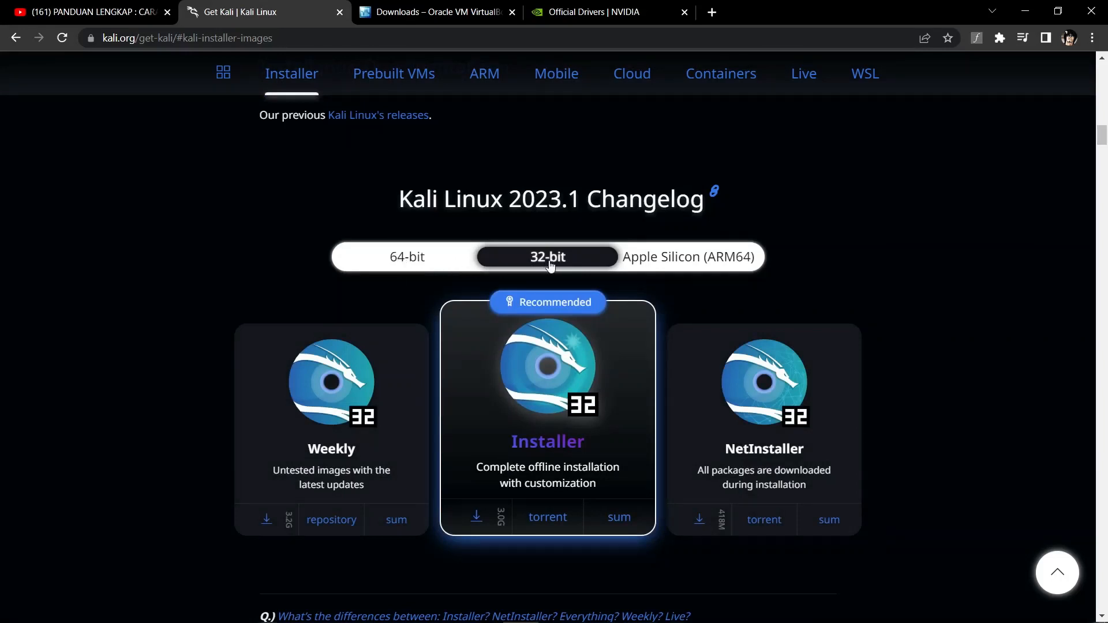
click(689, 268)
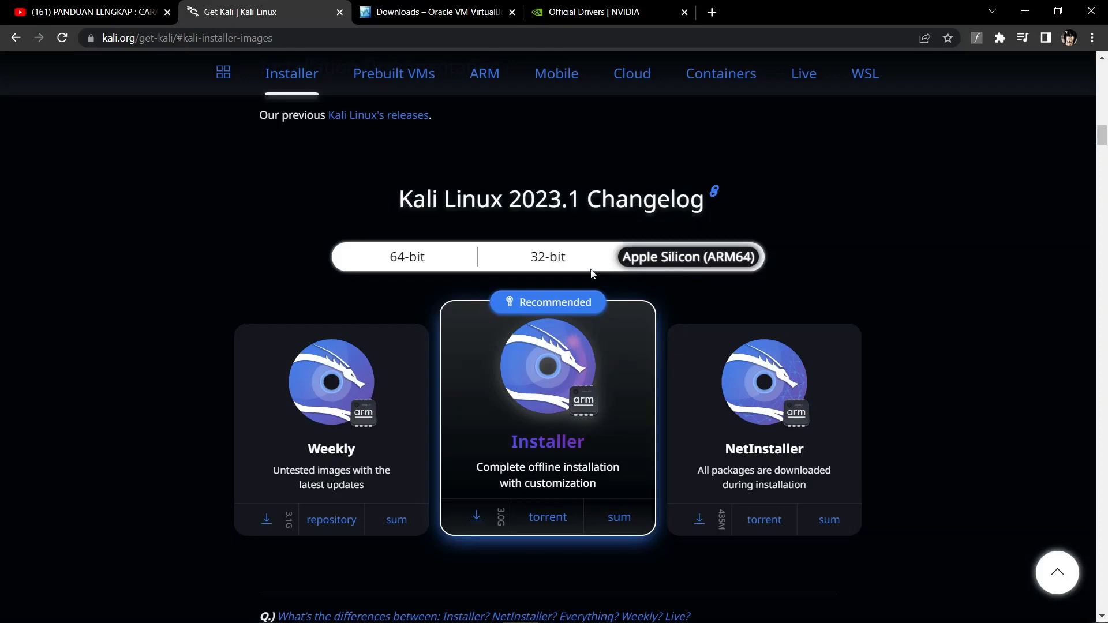
click(557, 260)
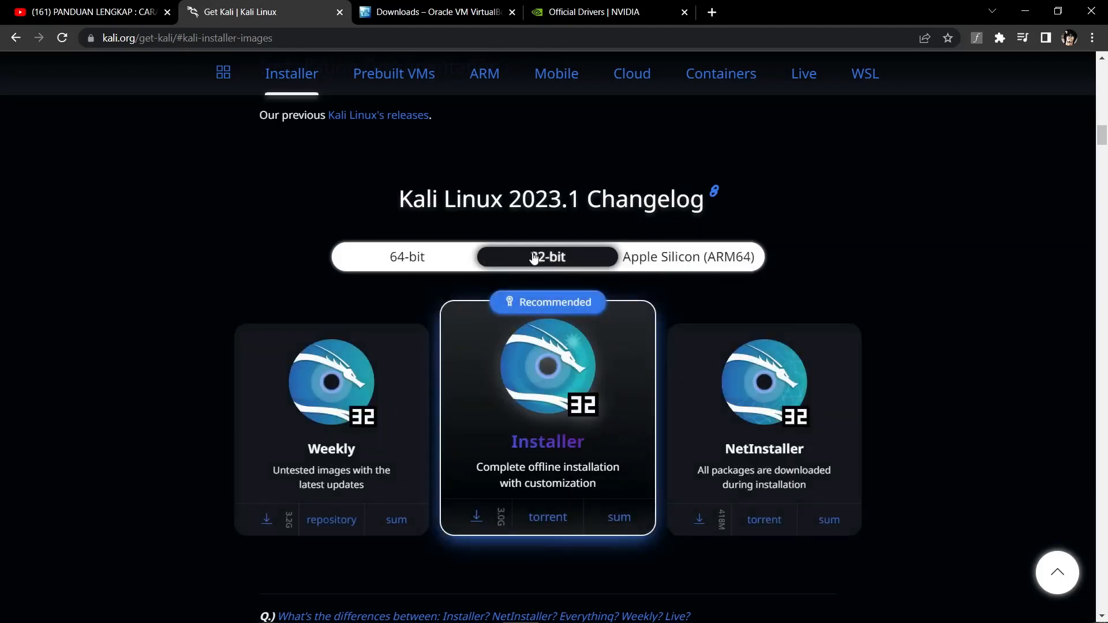
click(460, 261)
click(506, 264)
click(675, 265)
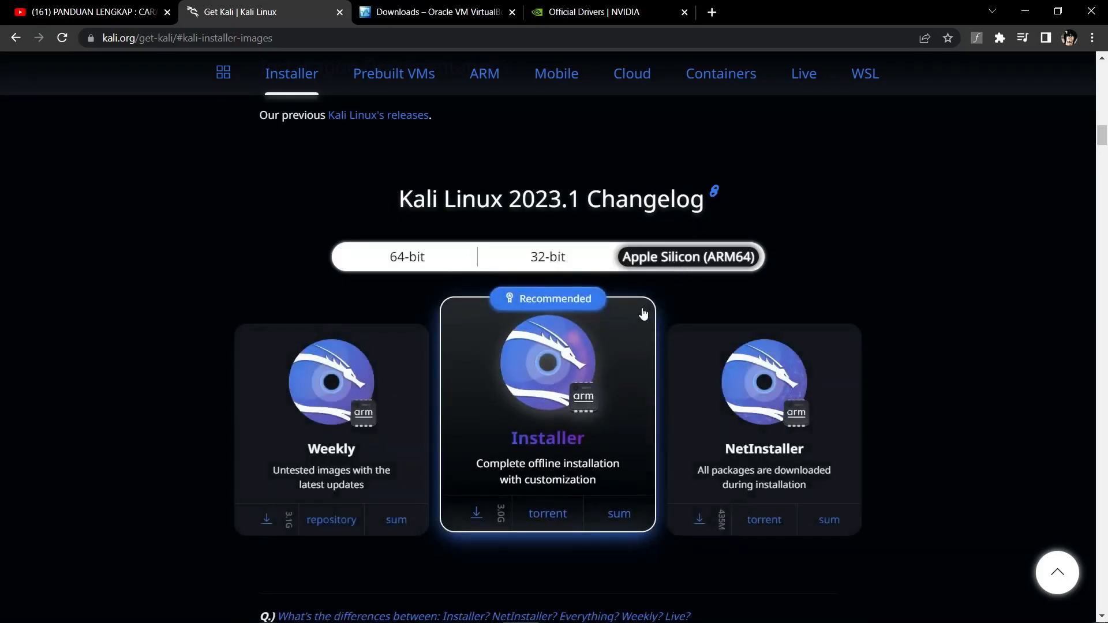
scroll(644, 358, down, 20)
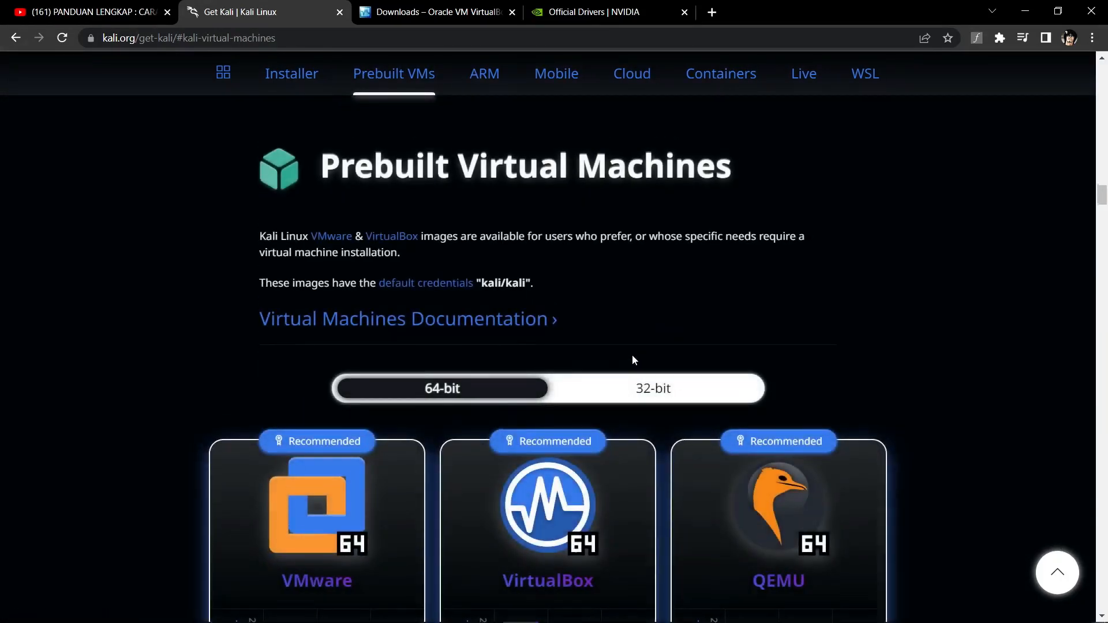
scroll(632, 354, up, 15)
scroll(630, 356, down, 5)
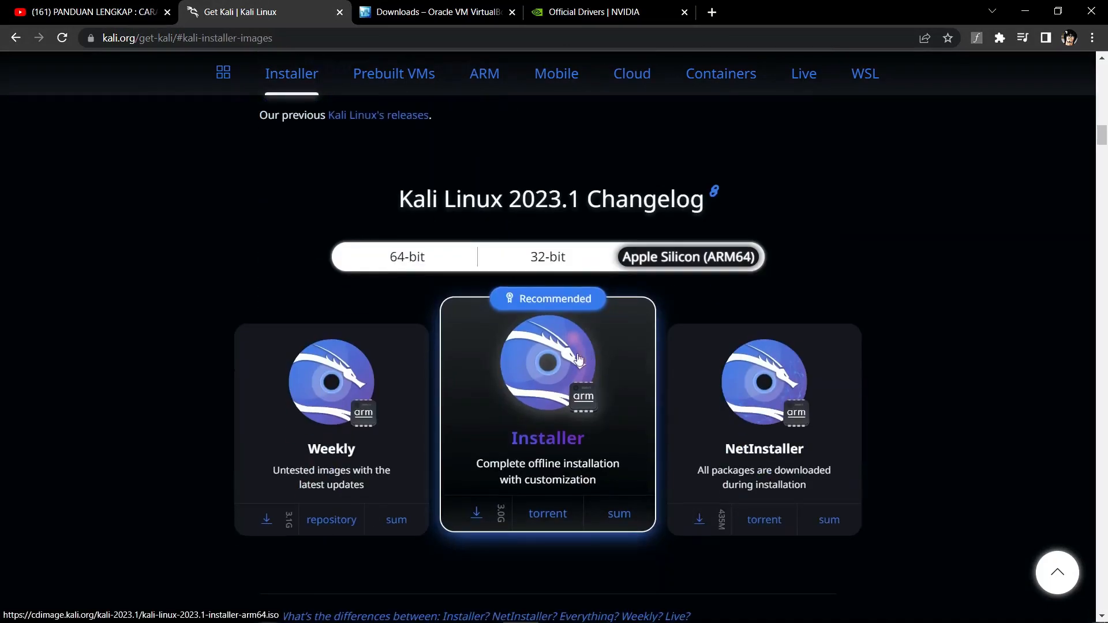
scroll(536, 355, up, 10)
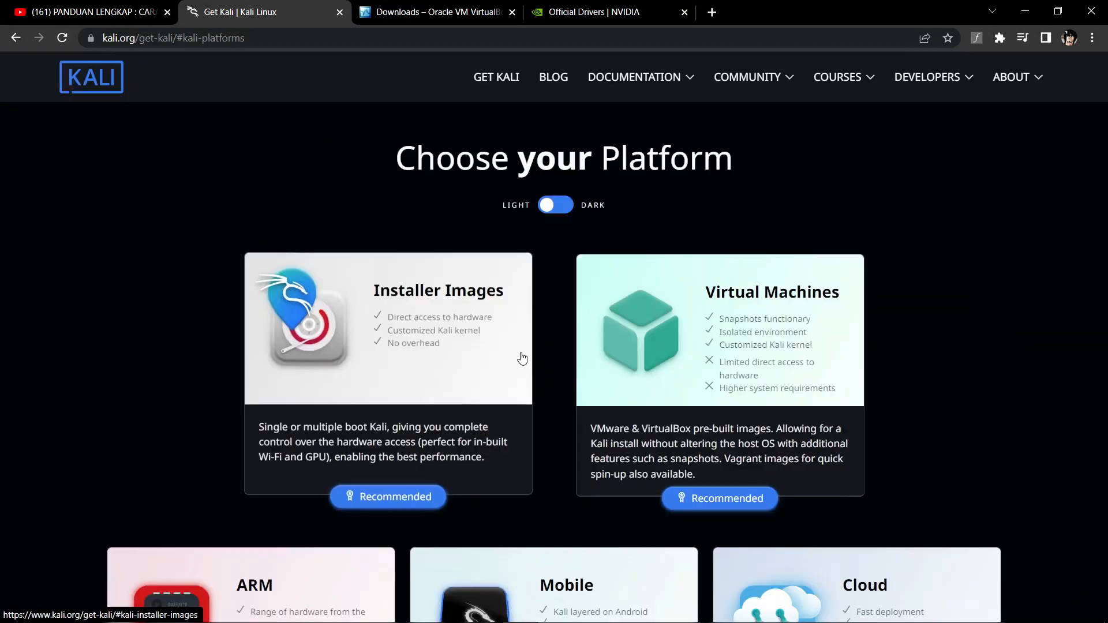
scroll(521, 359, down, 6)
scroll(520, 359, down, 7)
scroll(518, 355, up, 15)
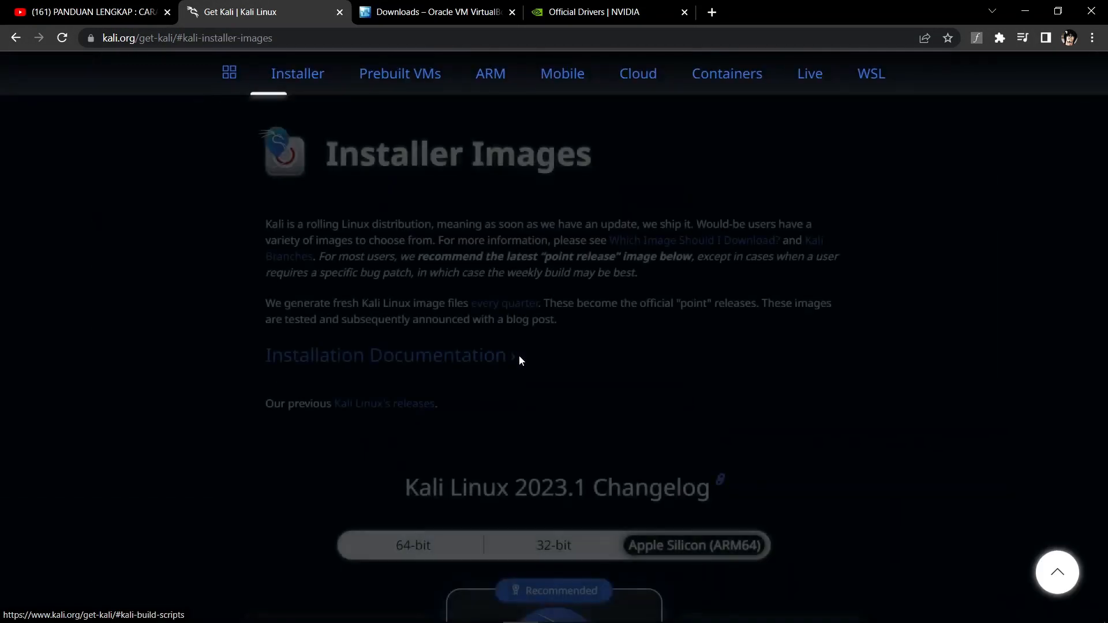
scroll(518, 354, down, 3)
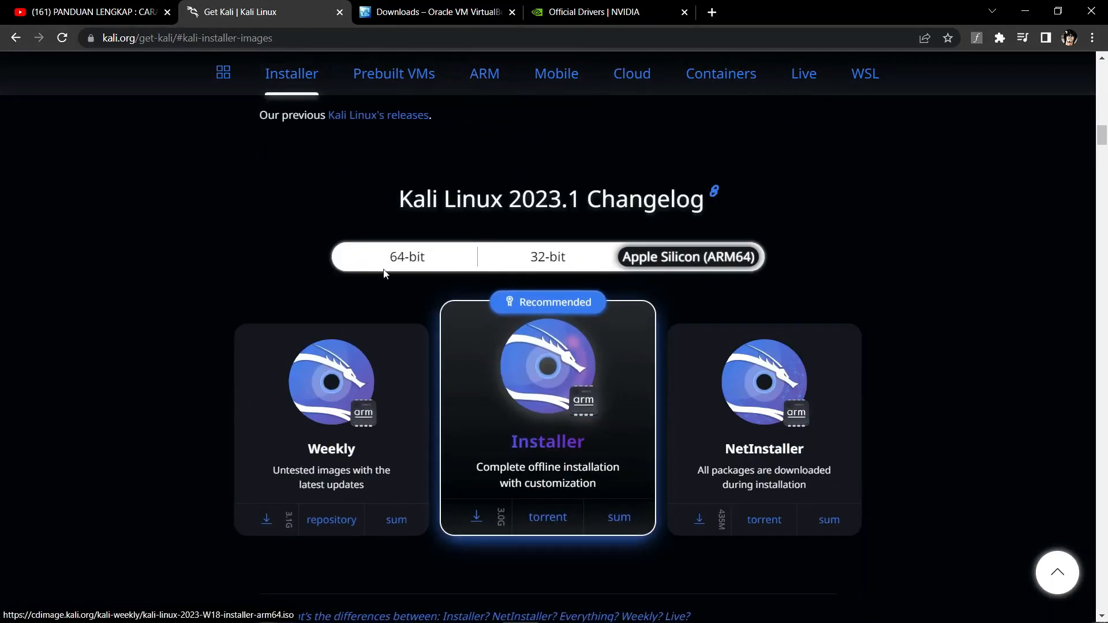
Download the 32-bit Kali 2023.1 Installer image and show the full downloads list
click(407, 260)
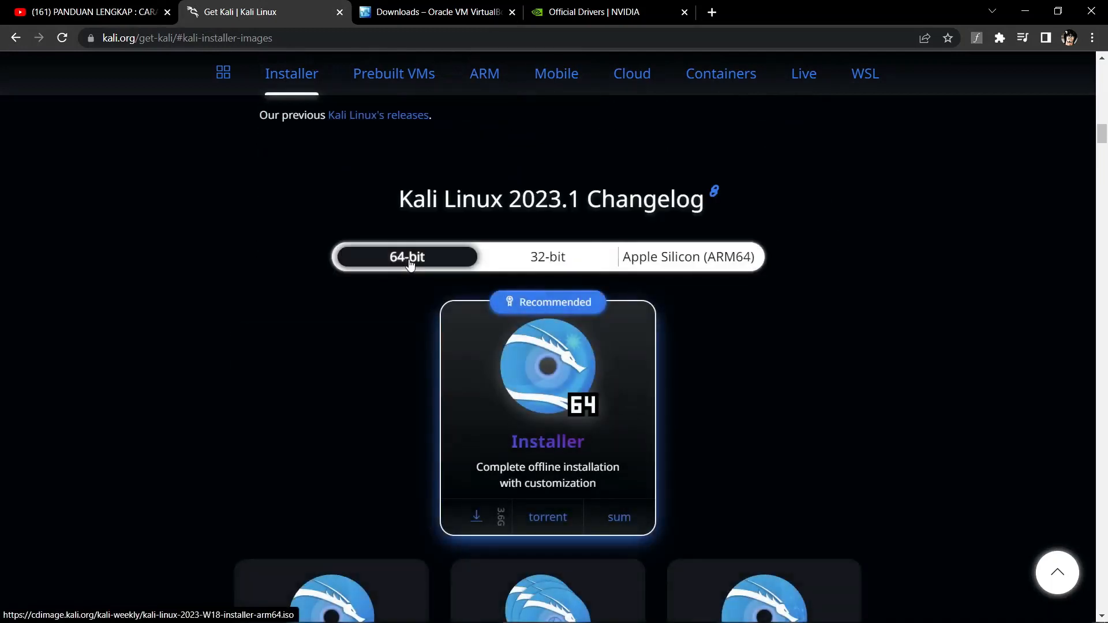
click(530, 266)
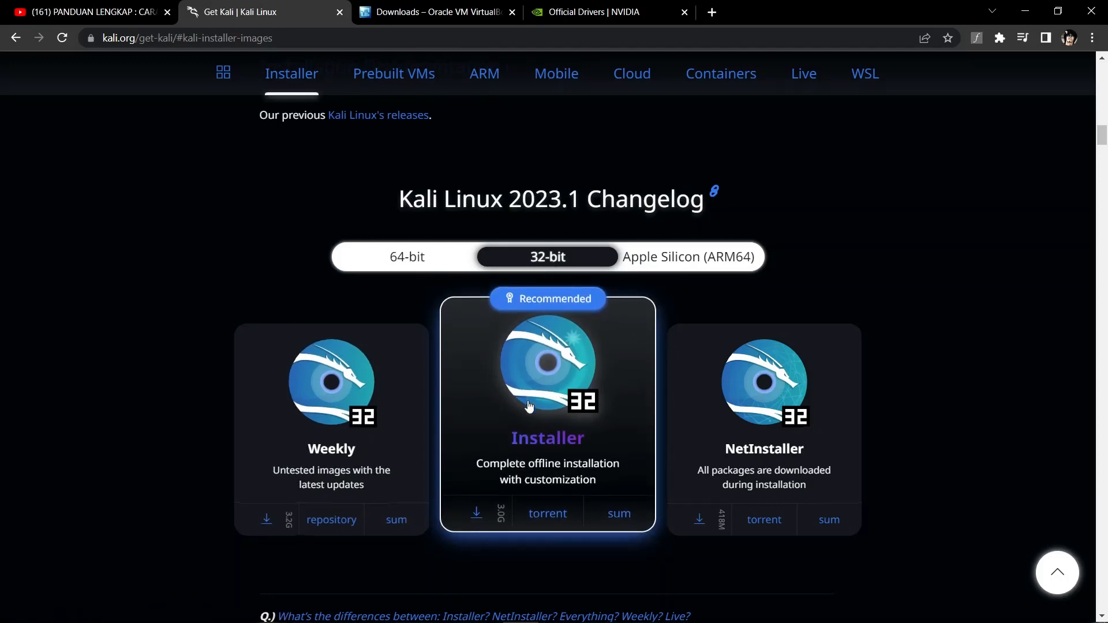
scroll(520, 404, down, 4)
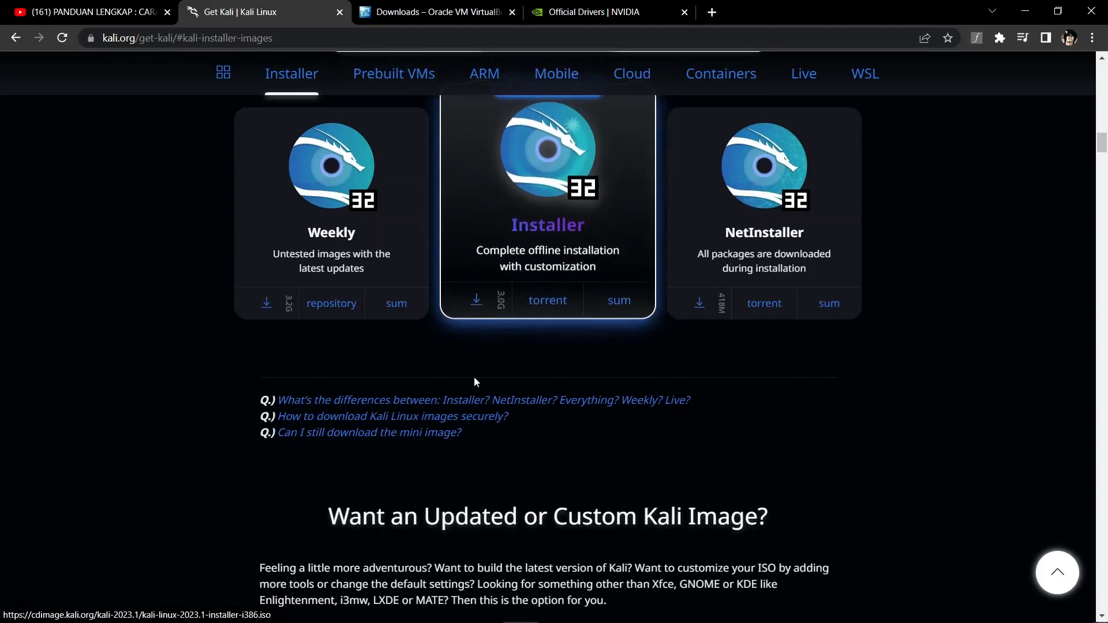
scroll(467, 411, up, 1)
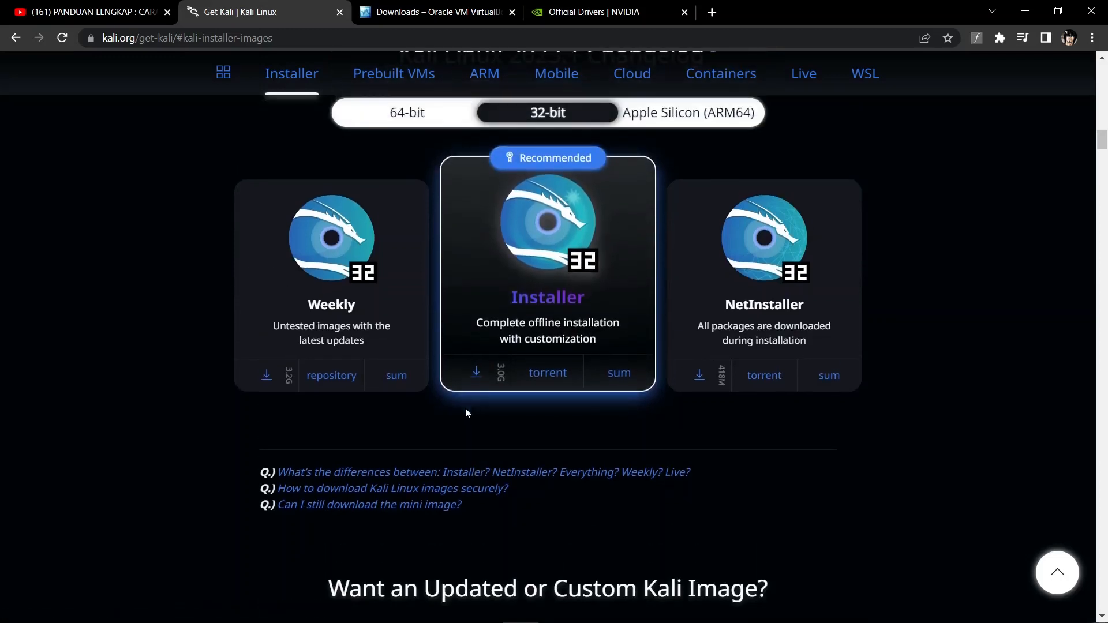
click(476, 375)
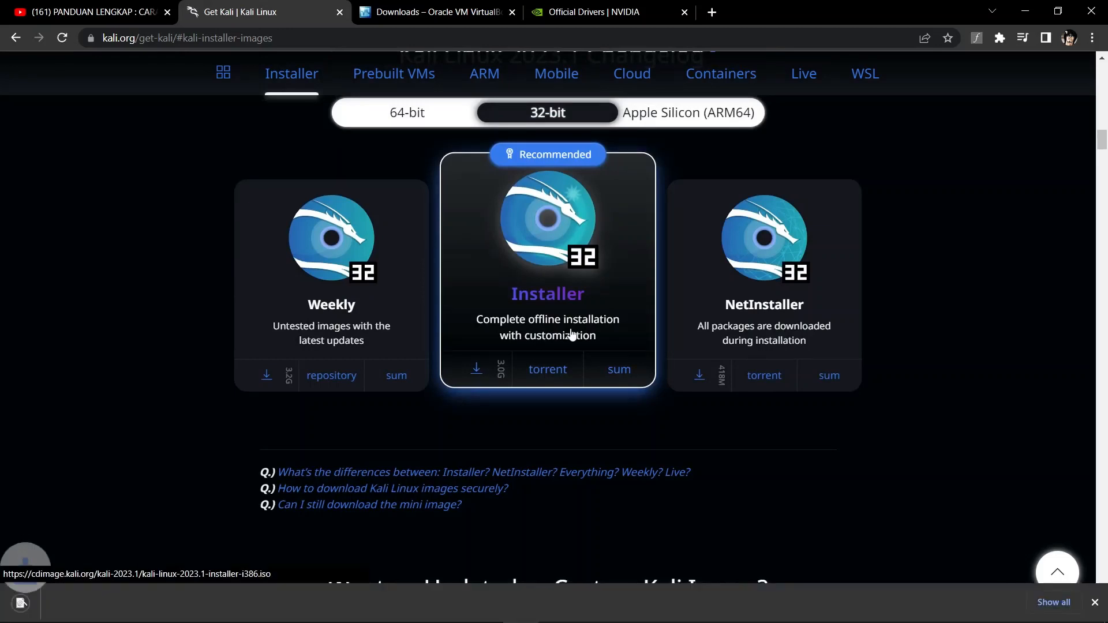
scroll(571, 335, down, 1)
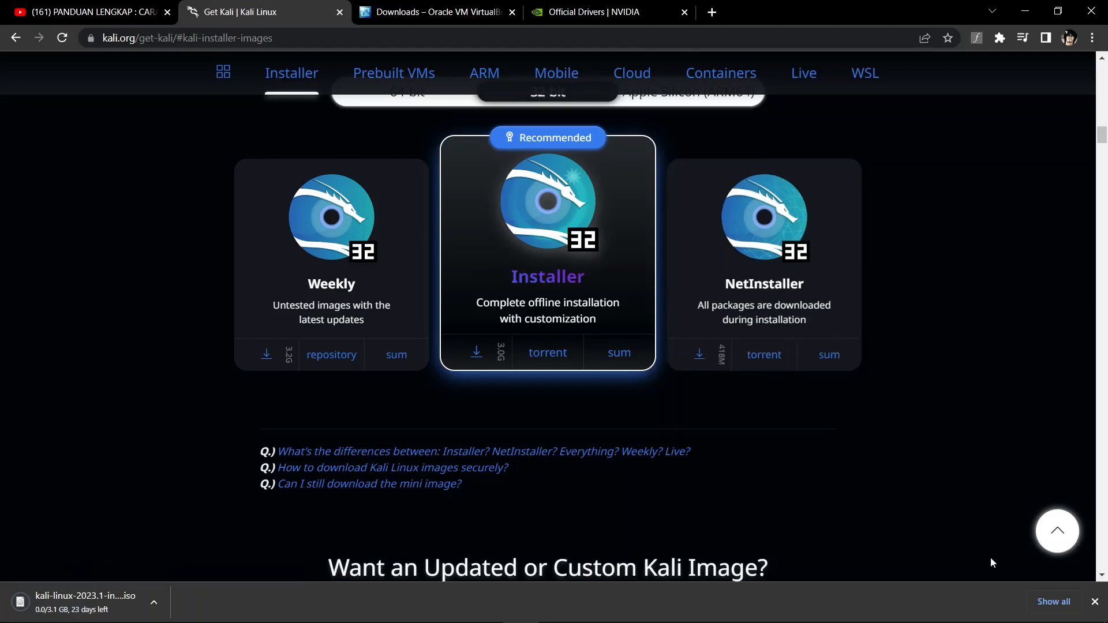
click(1057, 602)
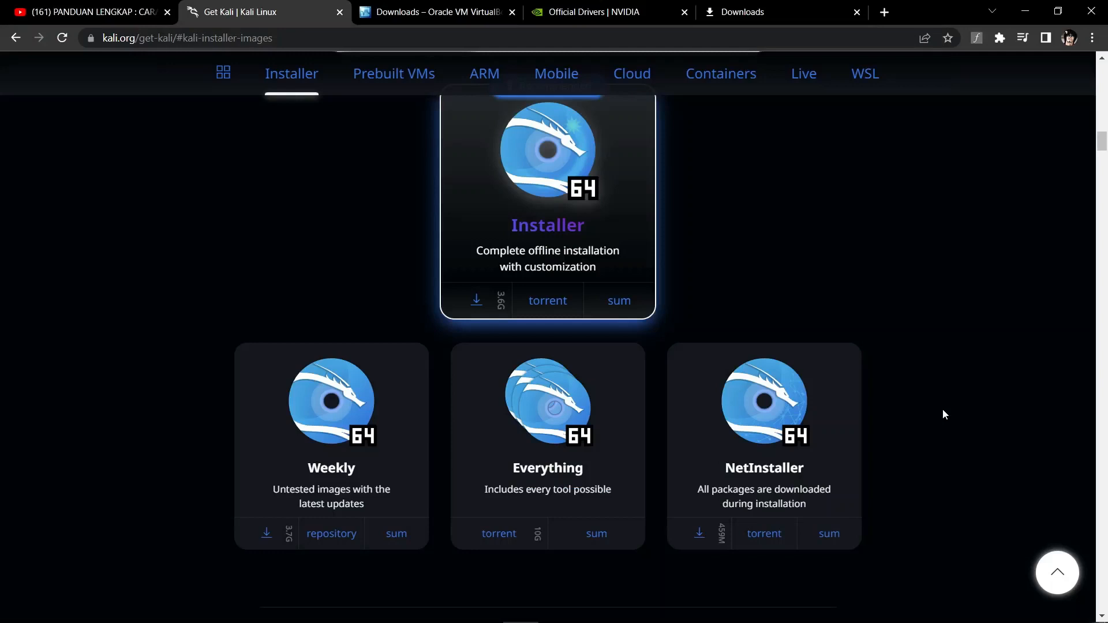
Download the 2.7 GB 64-bit VMware prebuilt Kali 2023.1 image from Prebuilt VMs
click(374, 88)
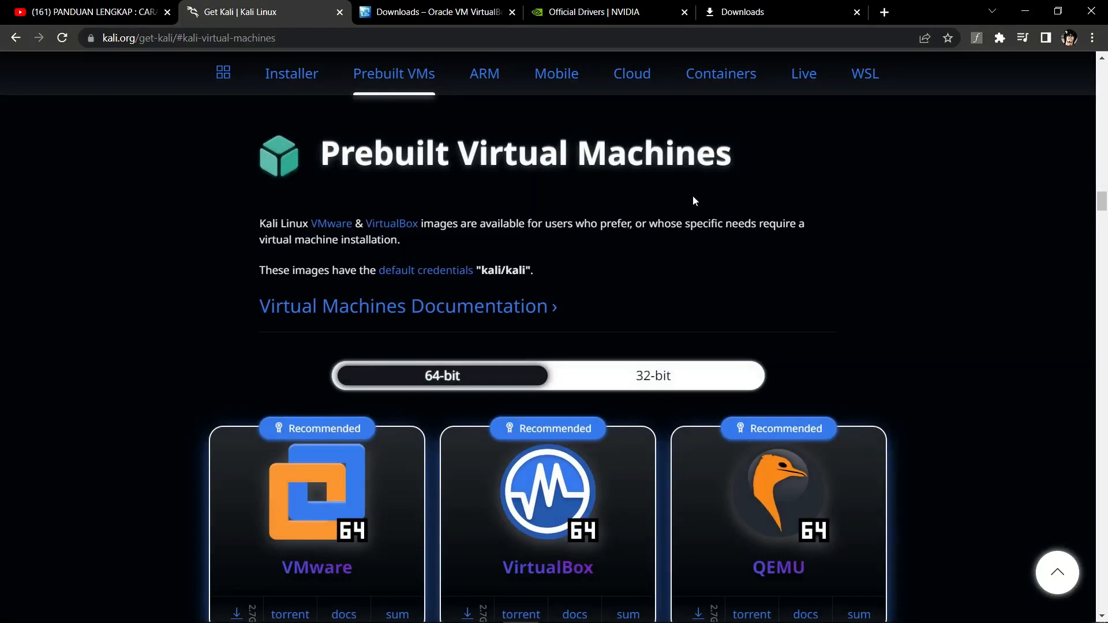
scroll(598, 260, down, 3)
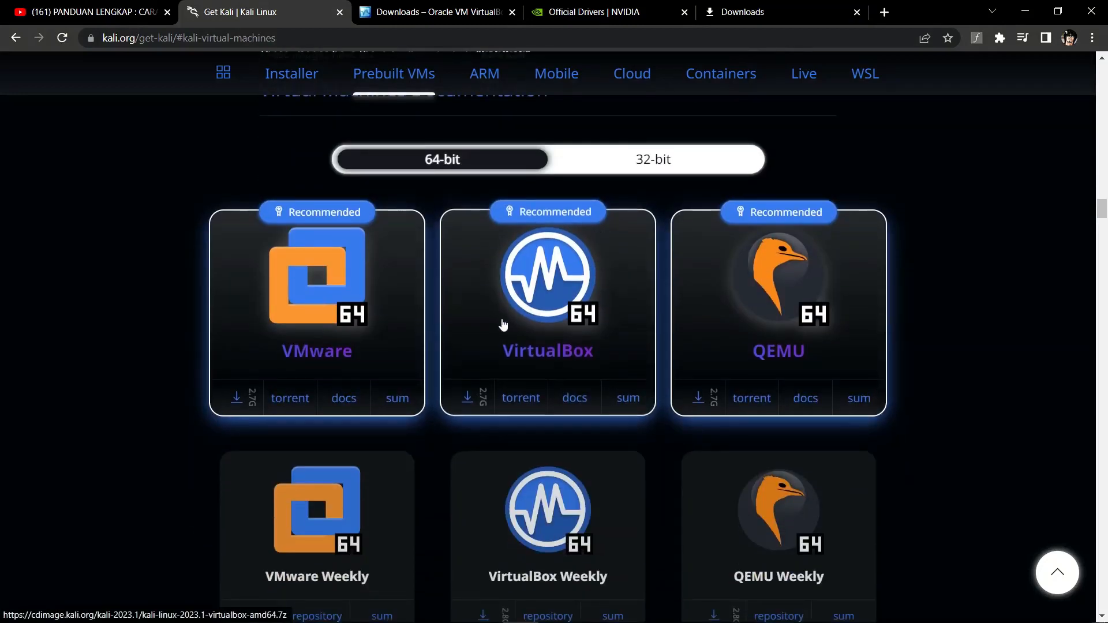
scroll(381, 485, down, 2)
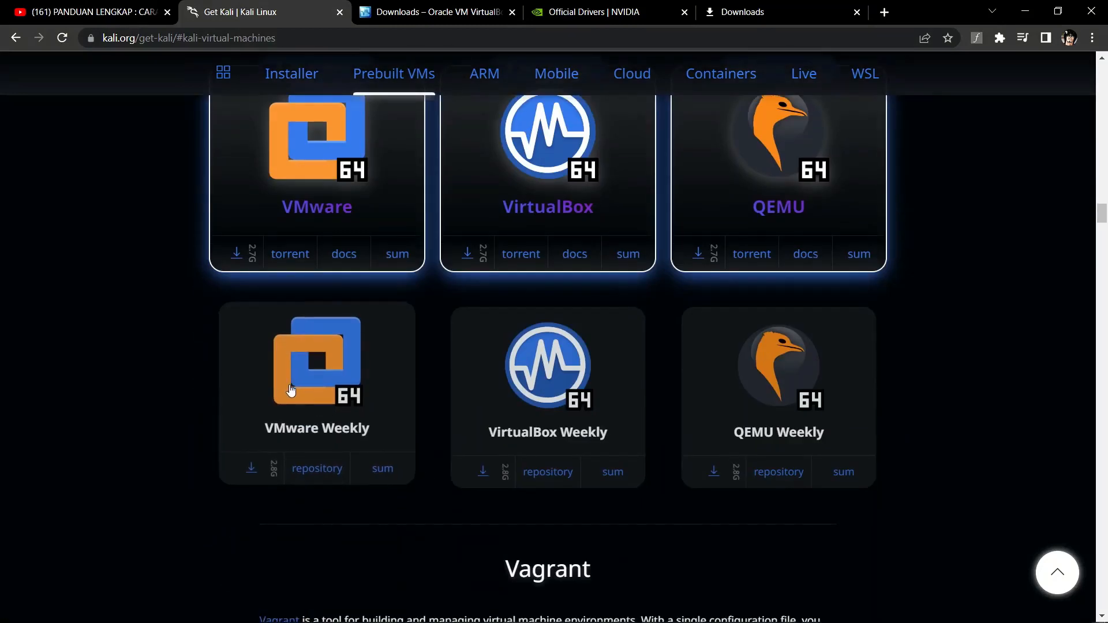
scroll(292, 366, up, 2)
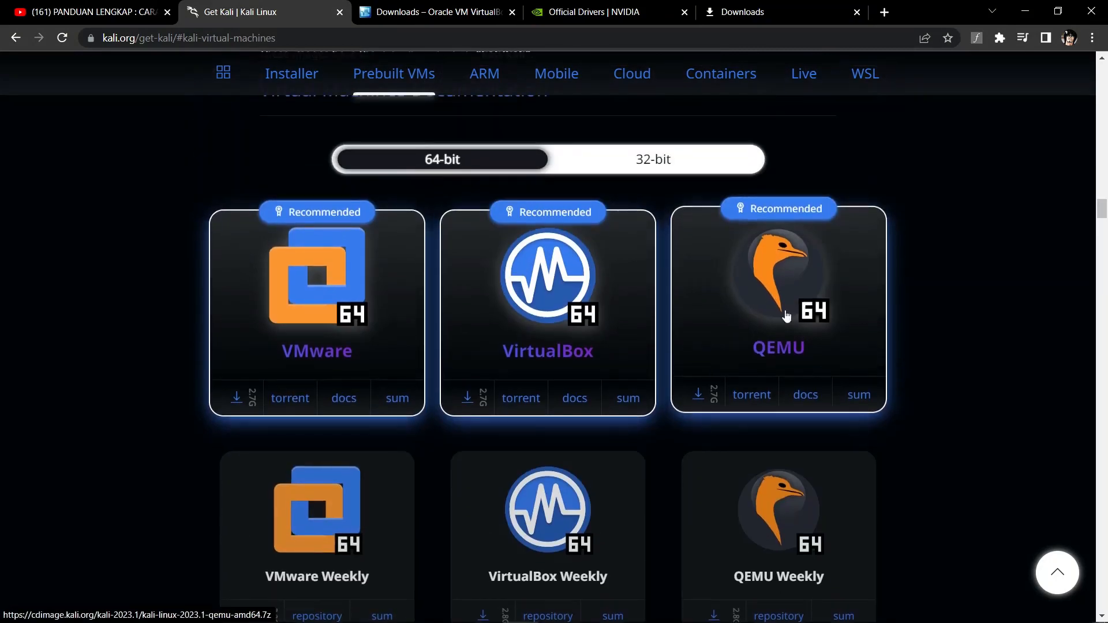
scroll(973, 267, up, 3)
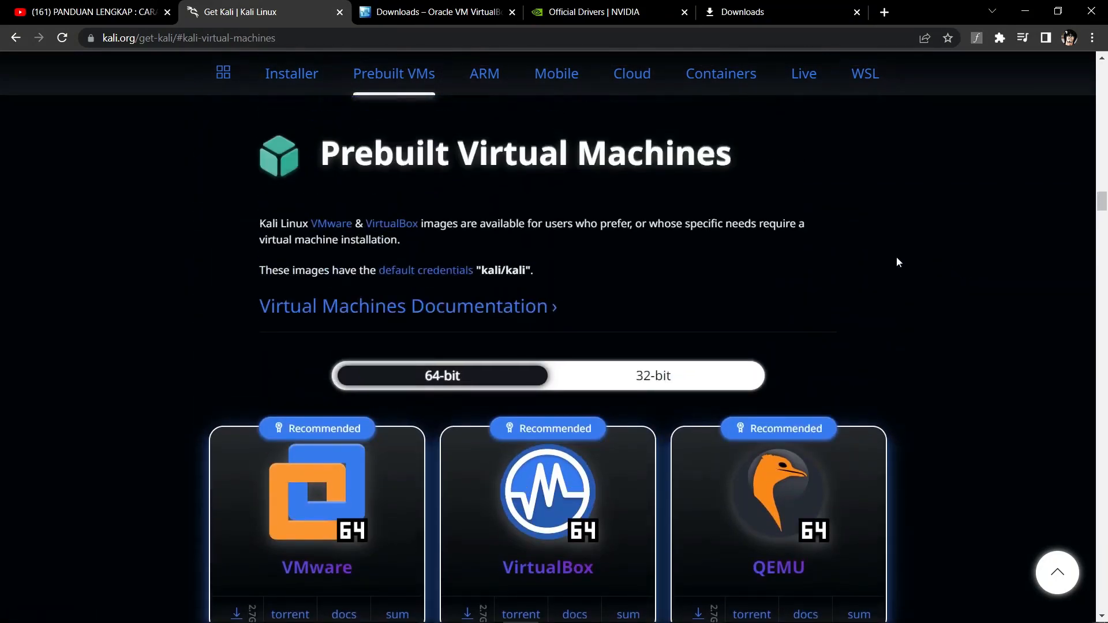
scroll(853, 249, down, 1)
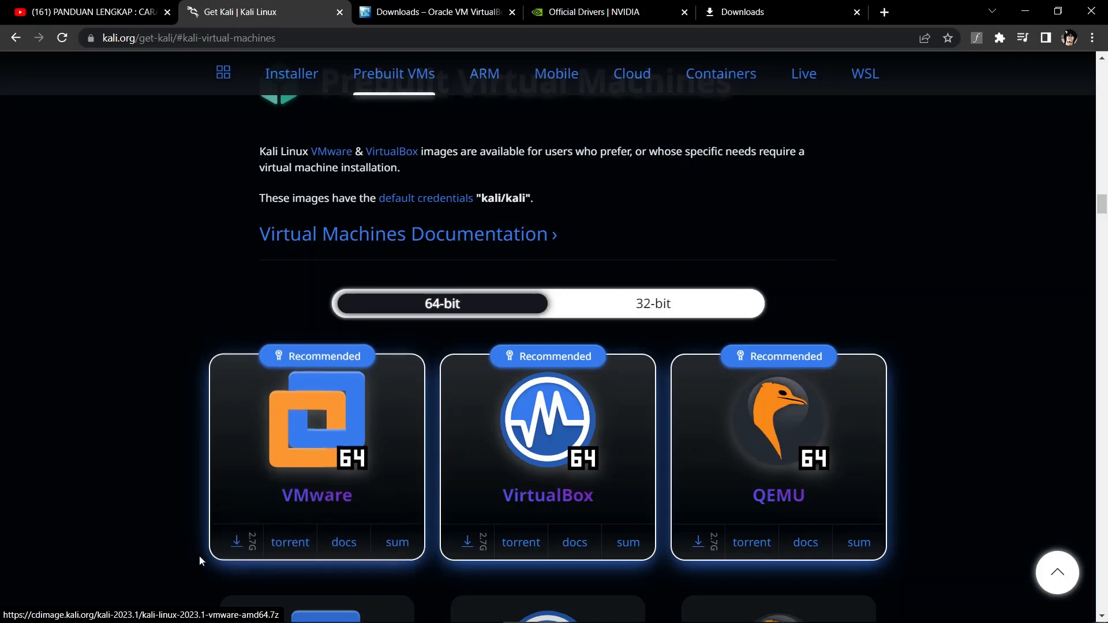
click(238, 541)
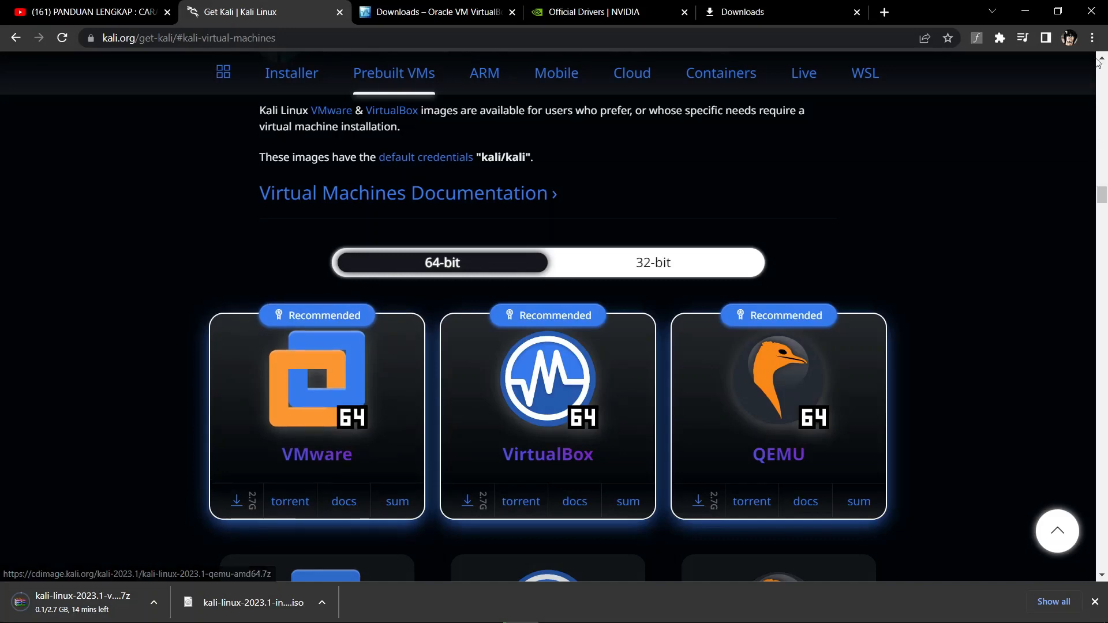
click(1093, 38)
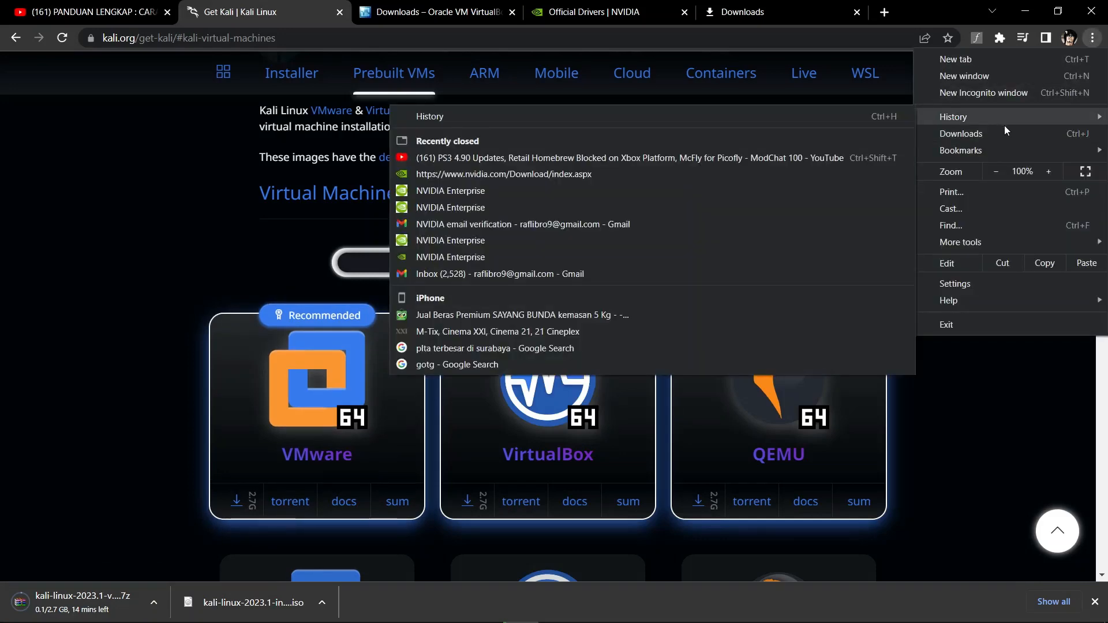
Confirm D:\Kali L holds both Kali downloads, then minimise windows to reveal the desktop
click(1009, 134)
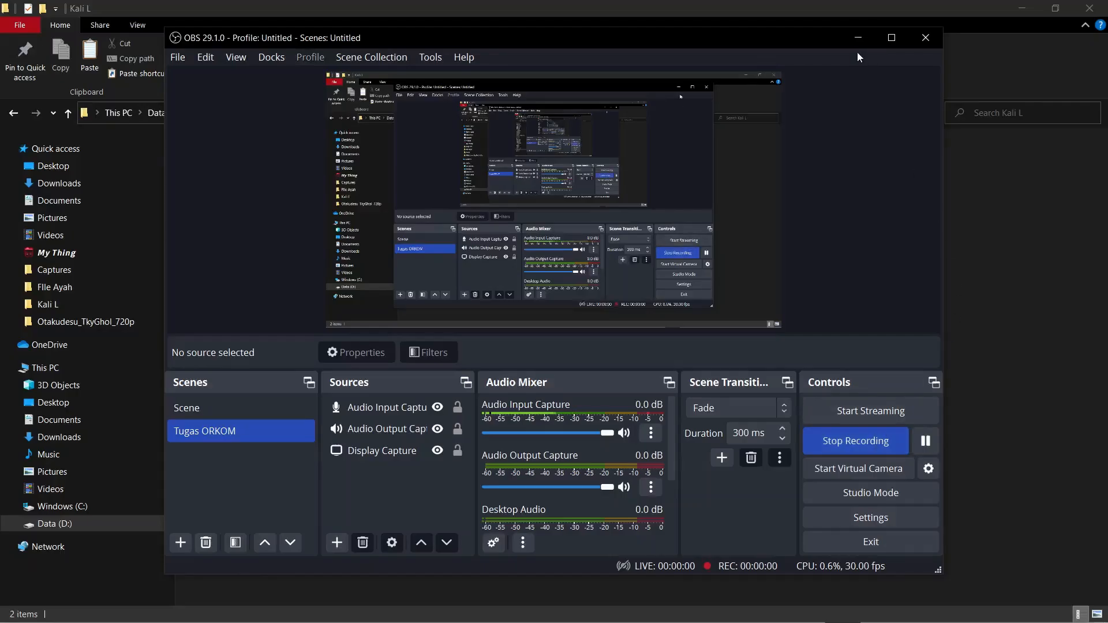
click(858, 38)
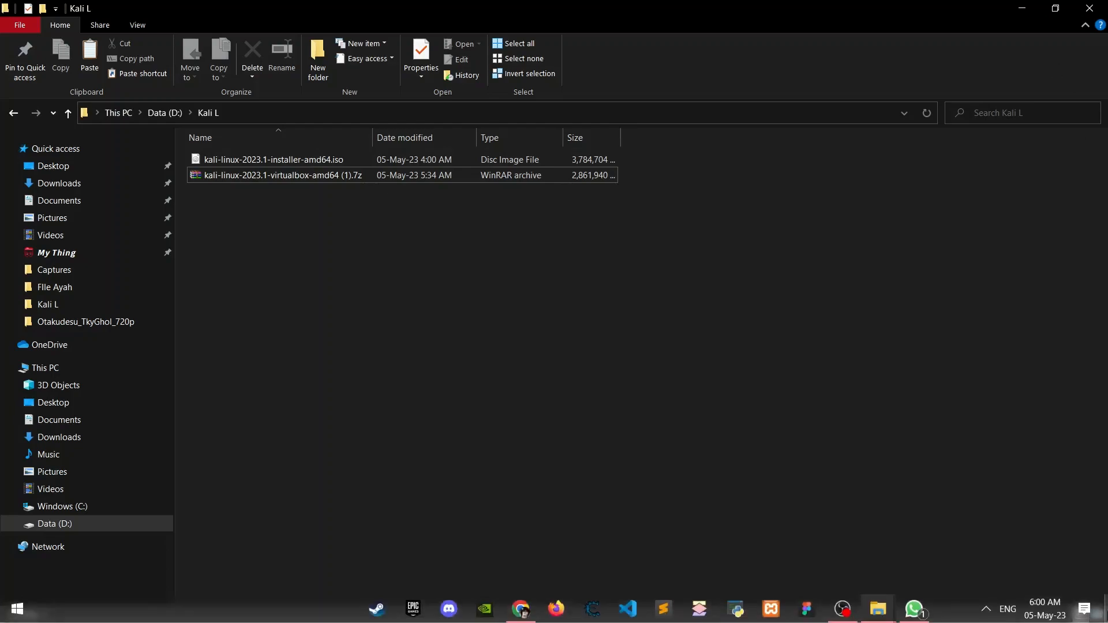
click(1105, 612)
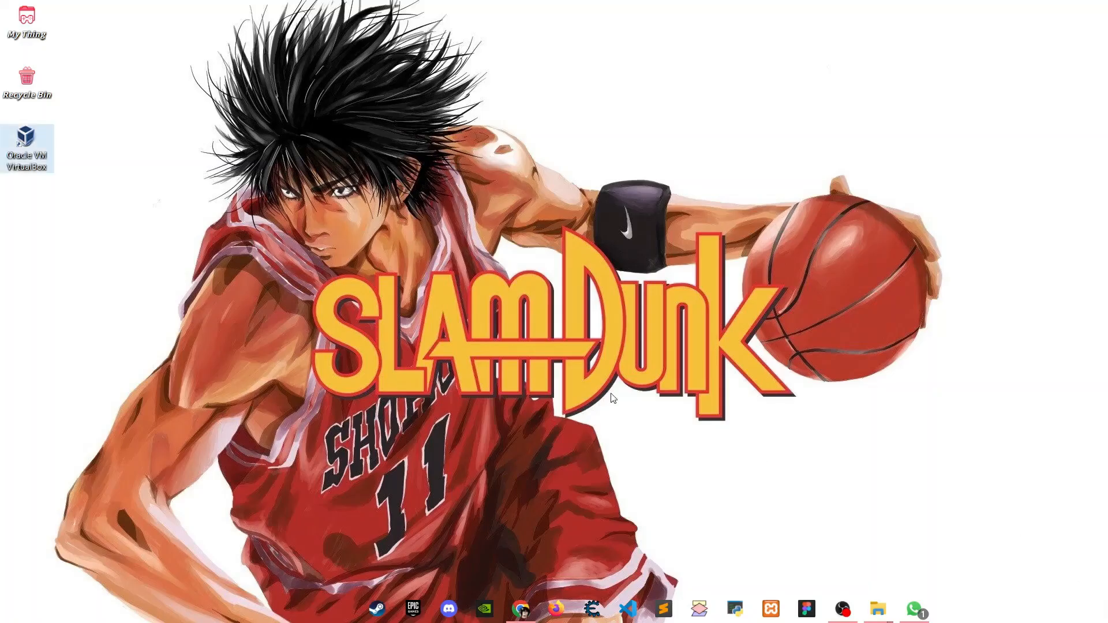
Launch Oracle VM VirtualBox from the desktop and nudge the Manager window into place
double_click(37, 151)
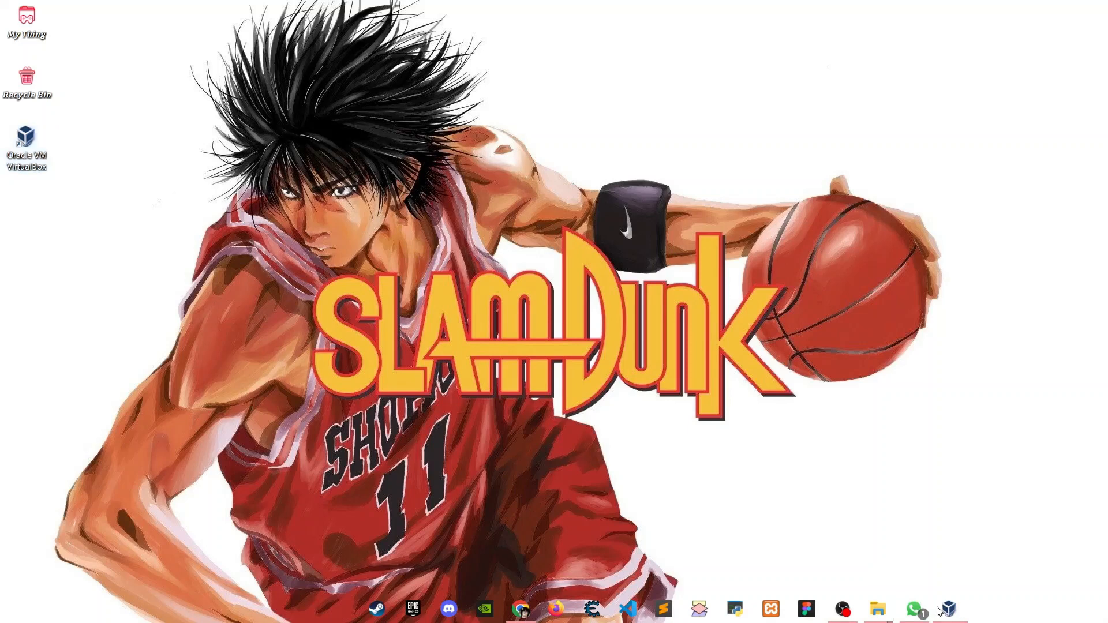
mouse_move(599, 166)
mouse_down()
mouse_move(563, 166)
mouse_move(590, 160)
mouse_up()
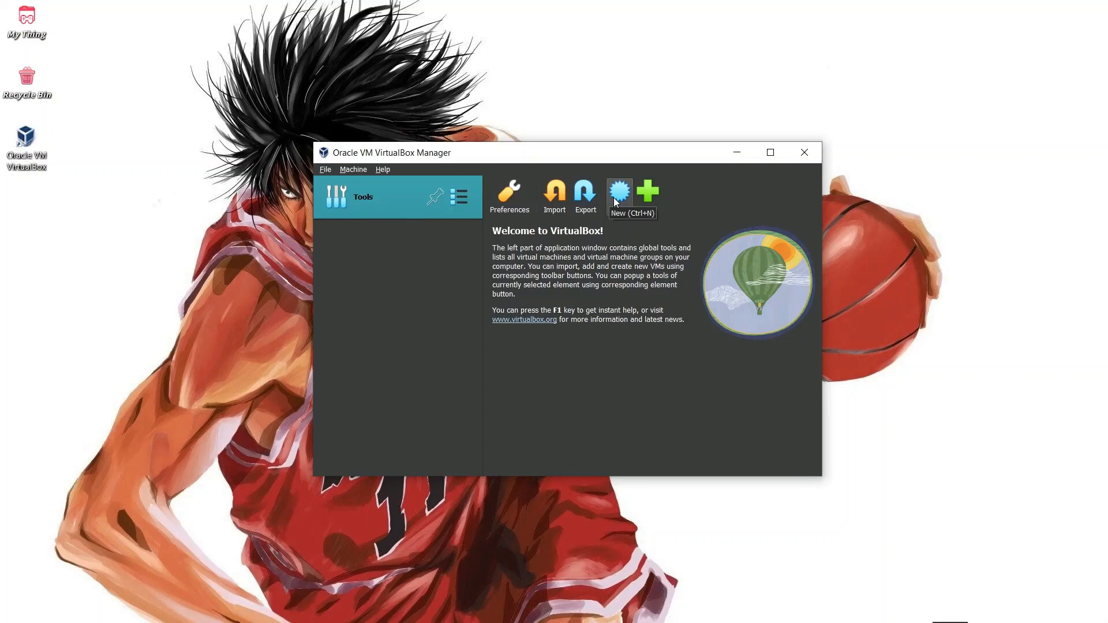
Create VM 'Kali Linux', Linux 2.6/3.x/4.x/5.x (64-bit), attaching the Kali 2023.1 installer ISO
click(616, 199)
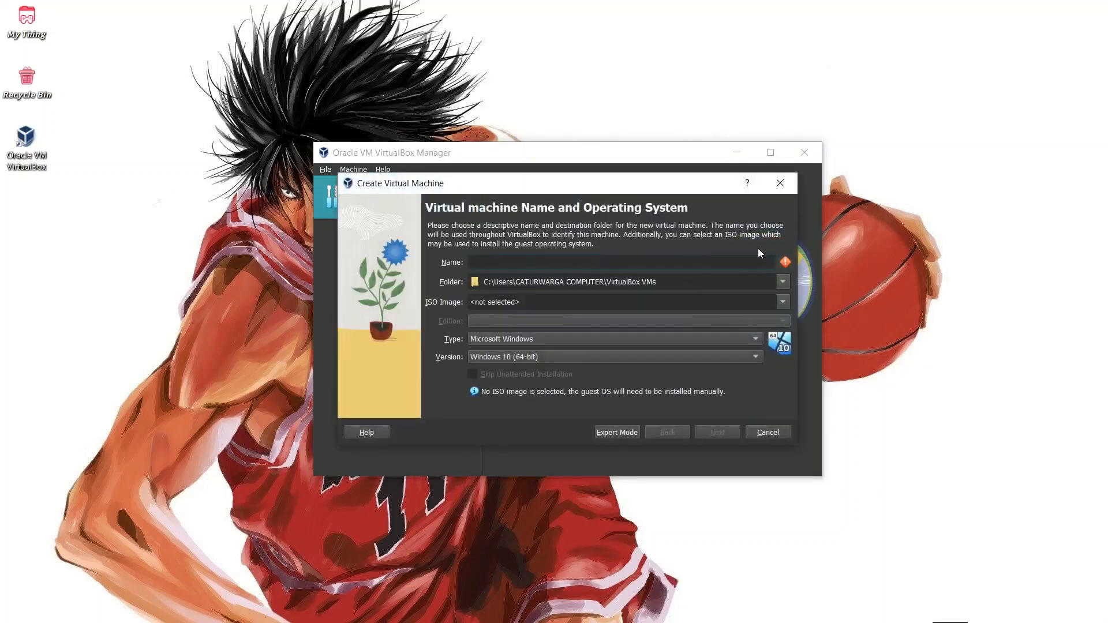
text(Kali Linux)
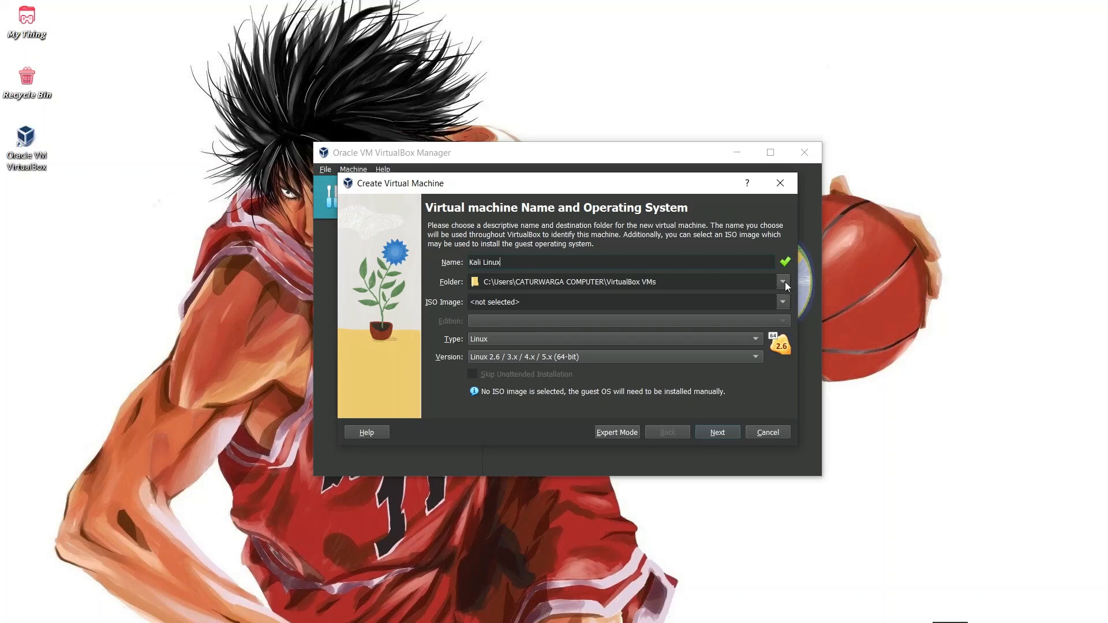
click(756, 339)
click(522, 340)
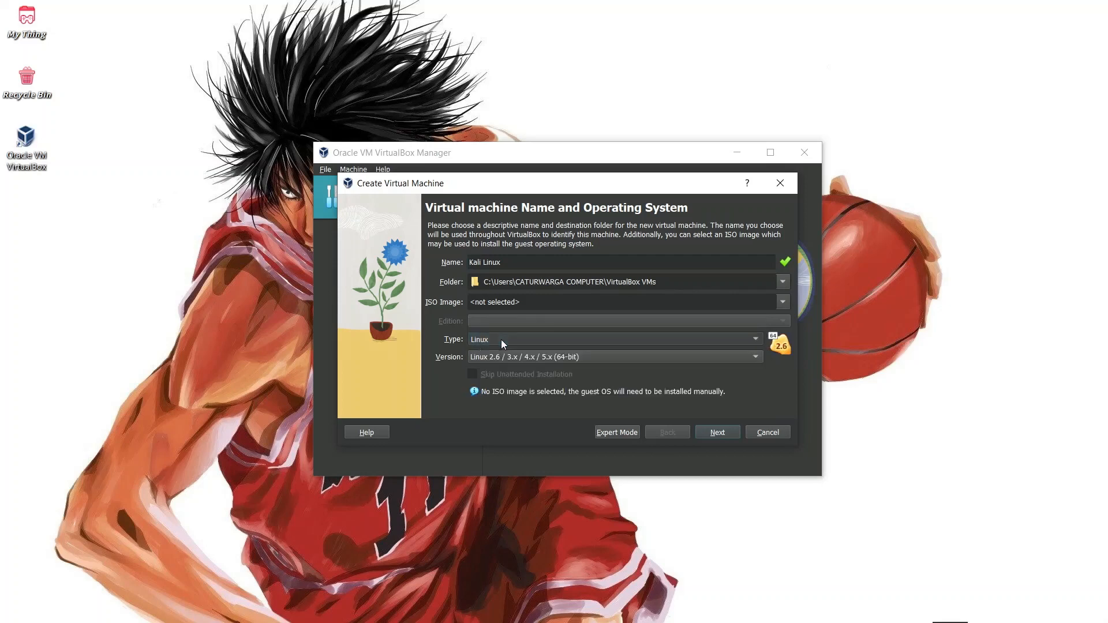
click(755, 356)
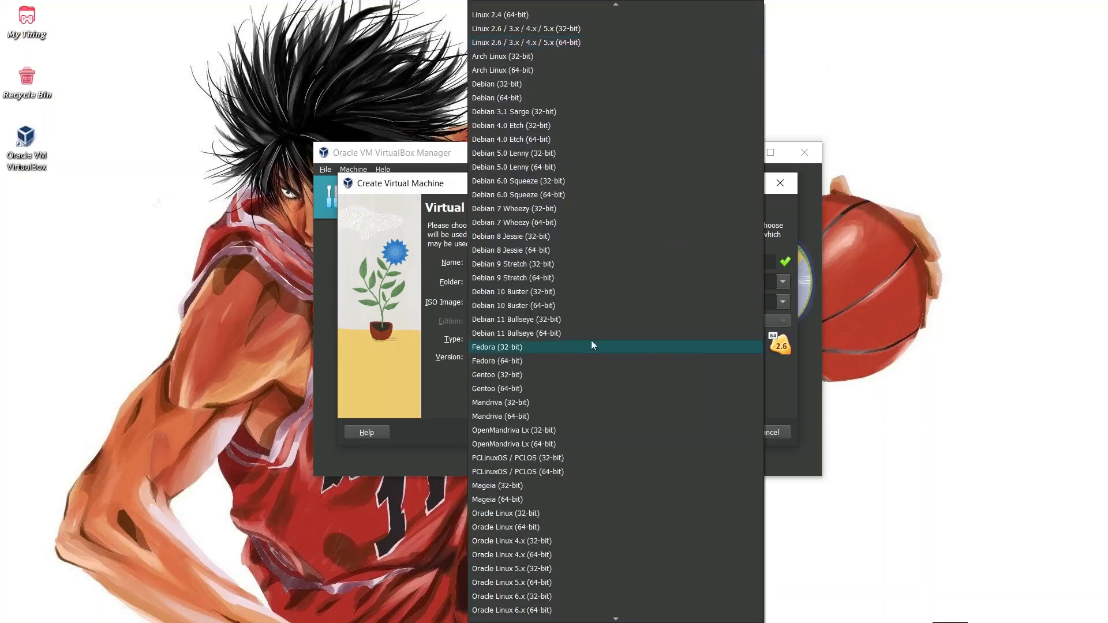
click(527, 45)
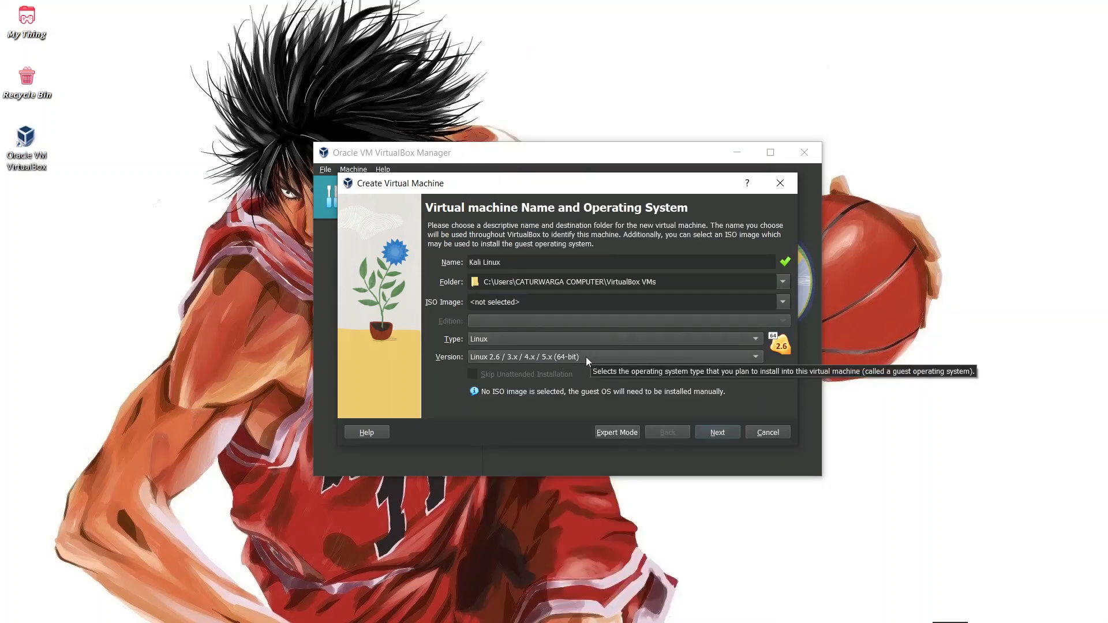
click(782, 300)
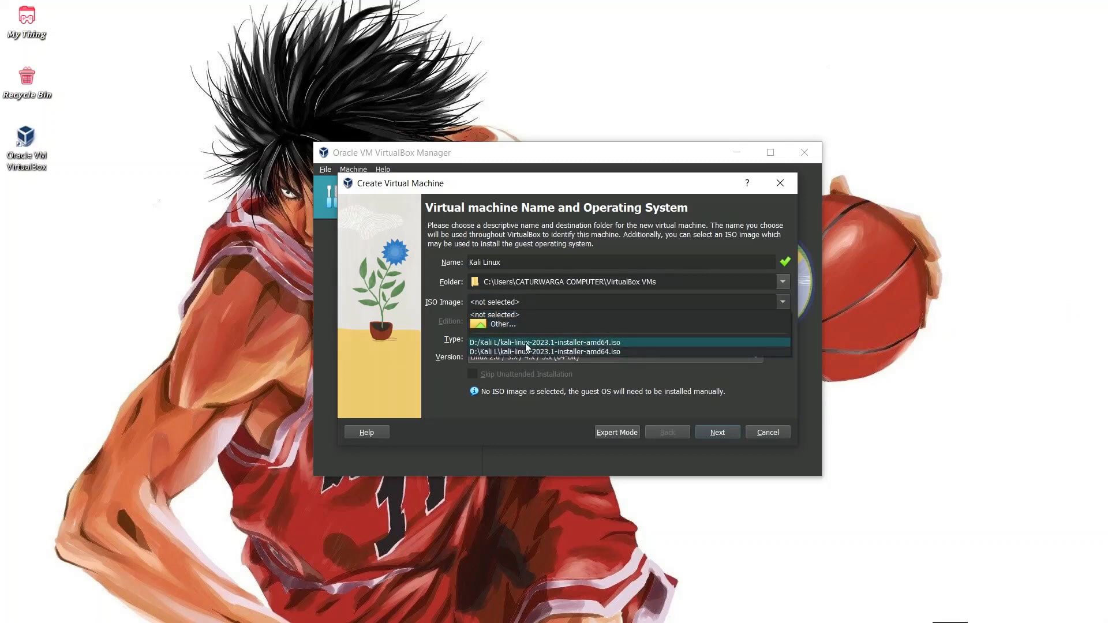
click(571, 352)
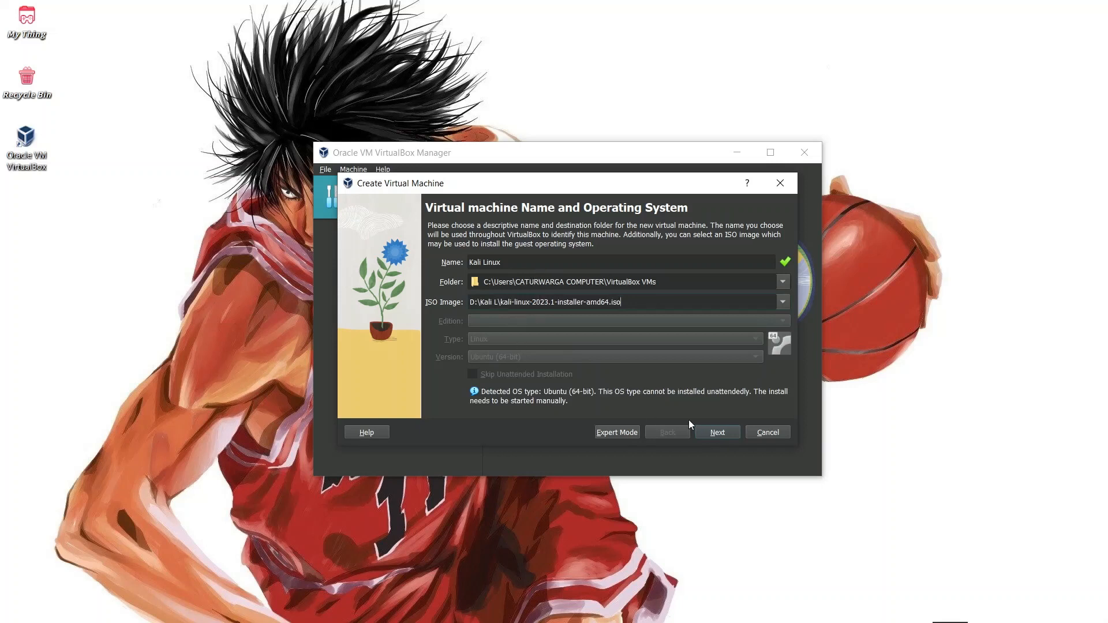
click(719, 432)
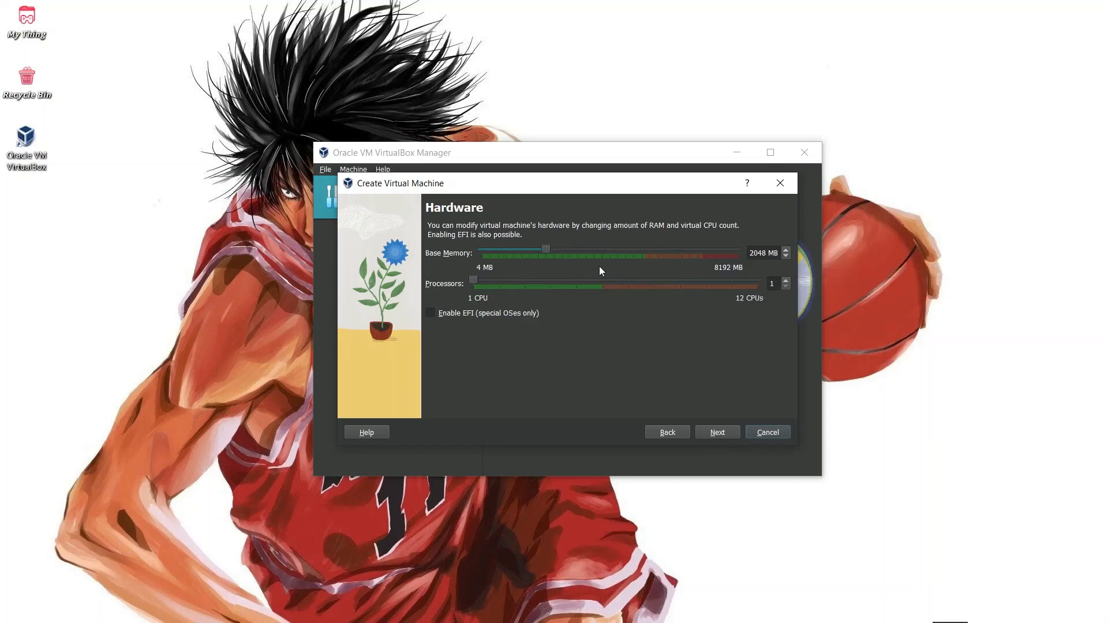
Keep the default hardware and shrink the new virtual disk from 25 GB to 10 GB
click(729, 436)
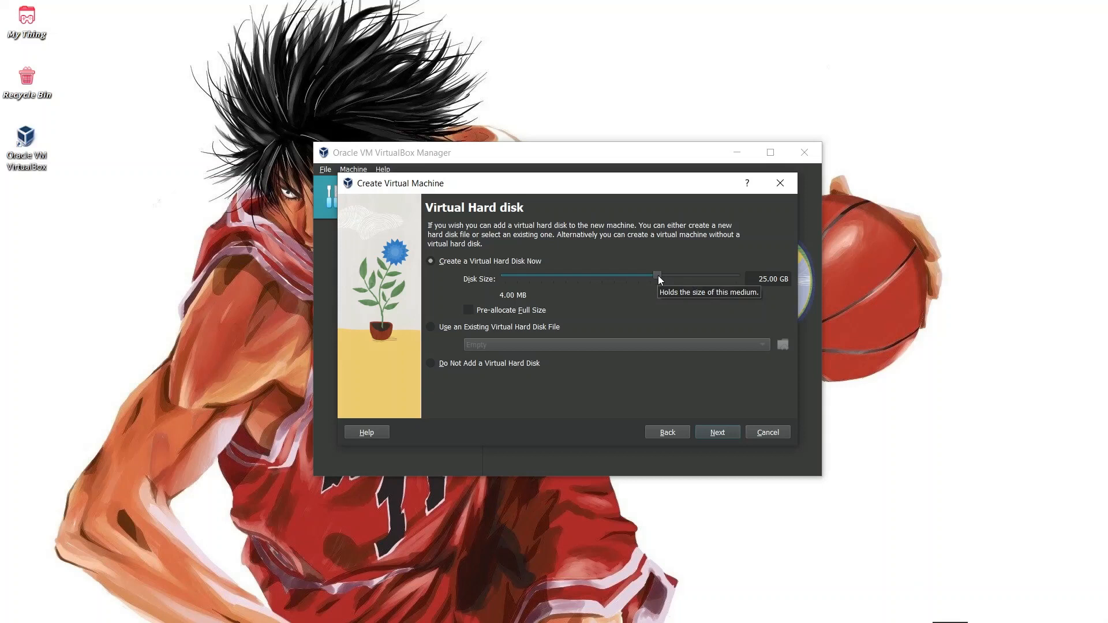
click(768, 277)
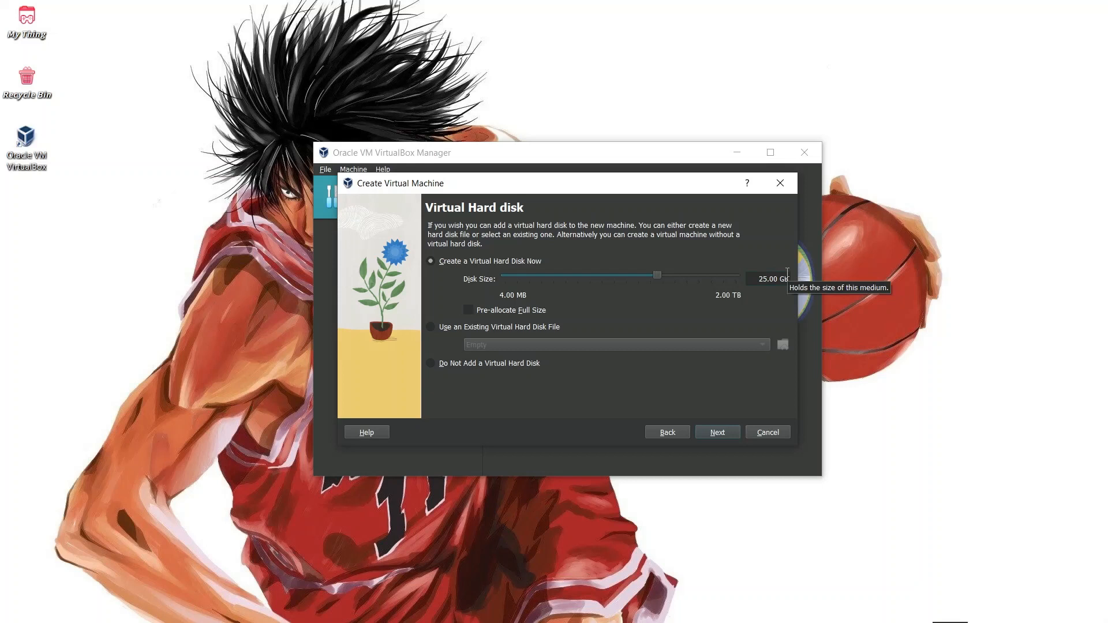
key(BackSpace)
key(BackSpace)
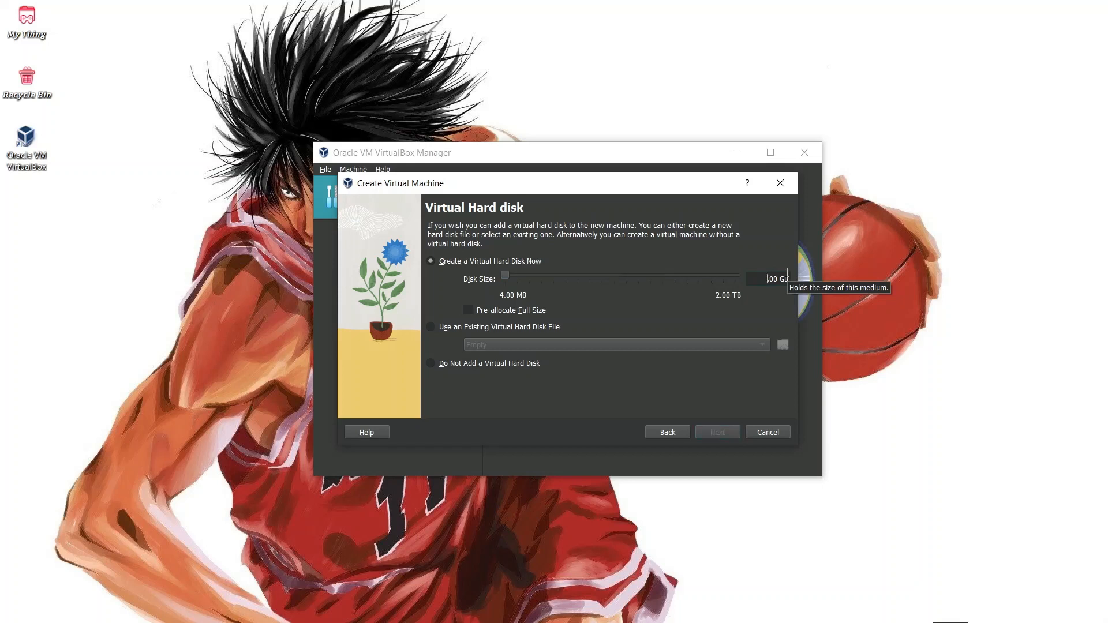
text(10)
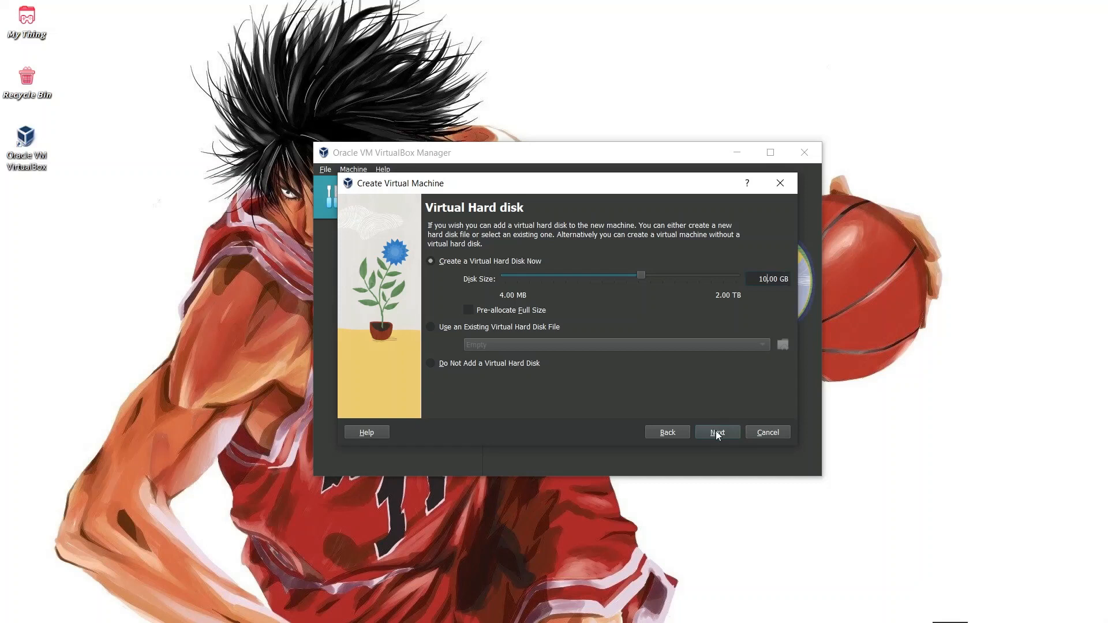
click(717, 433)
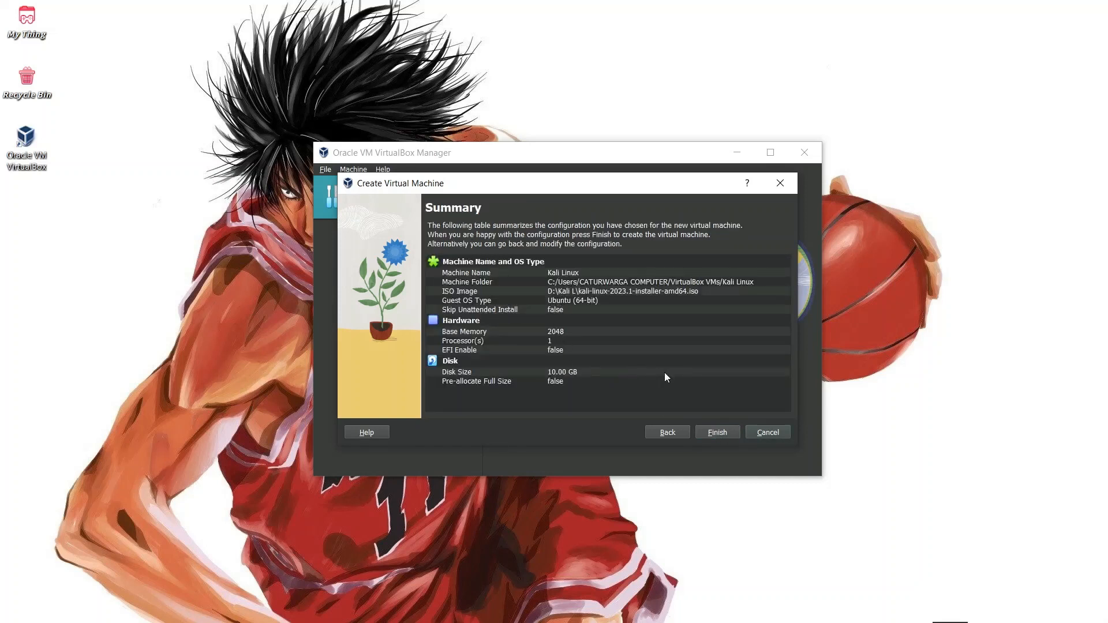
Finish the wizard to create the Kali Linux VM and review its details pane
click(715, 433)
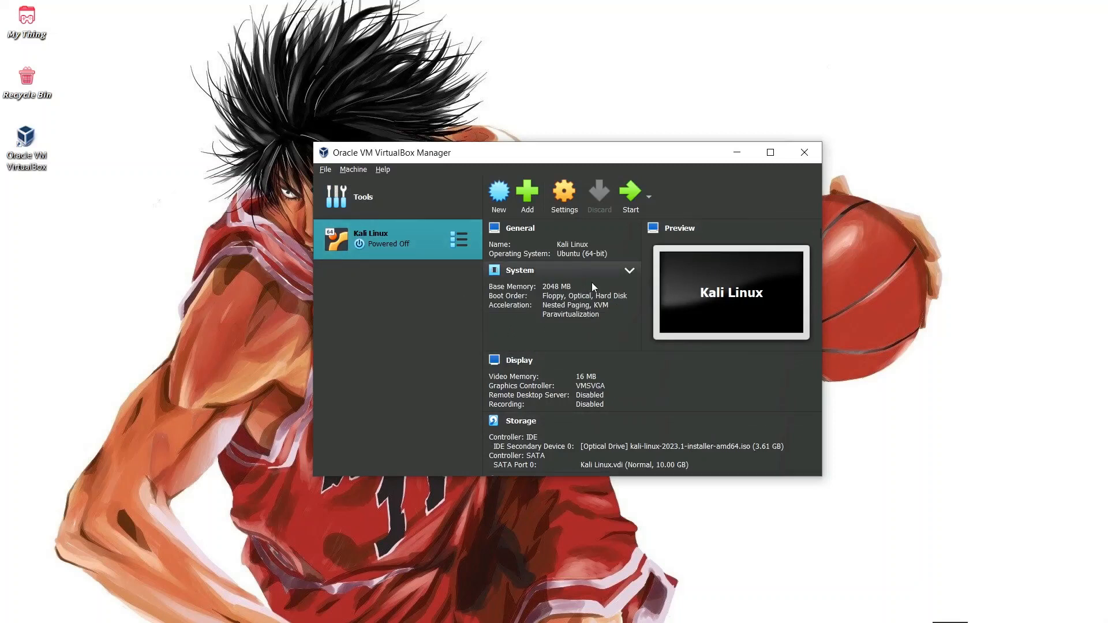
scroll(598, 295, down, 1)
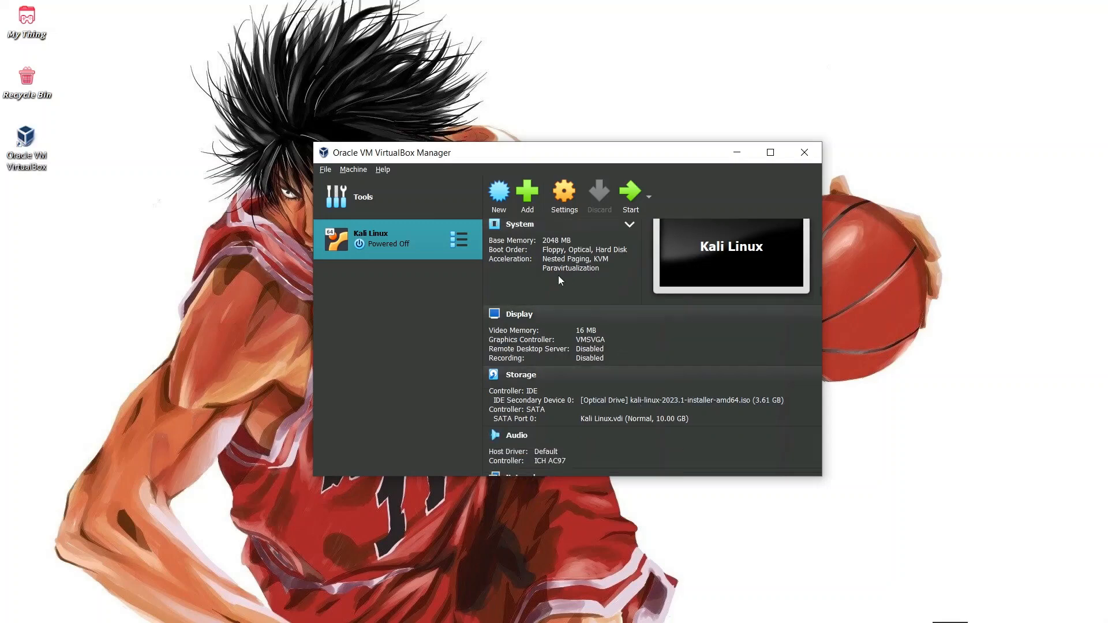
In Storage settings, mount the Kali installer ISO on IDE Secondary Device 0 and save
click(564, 193)
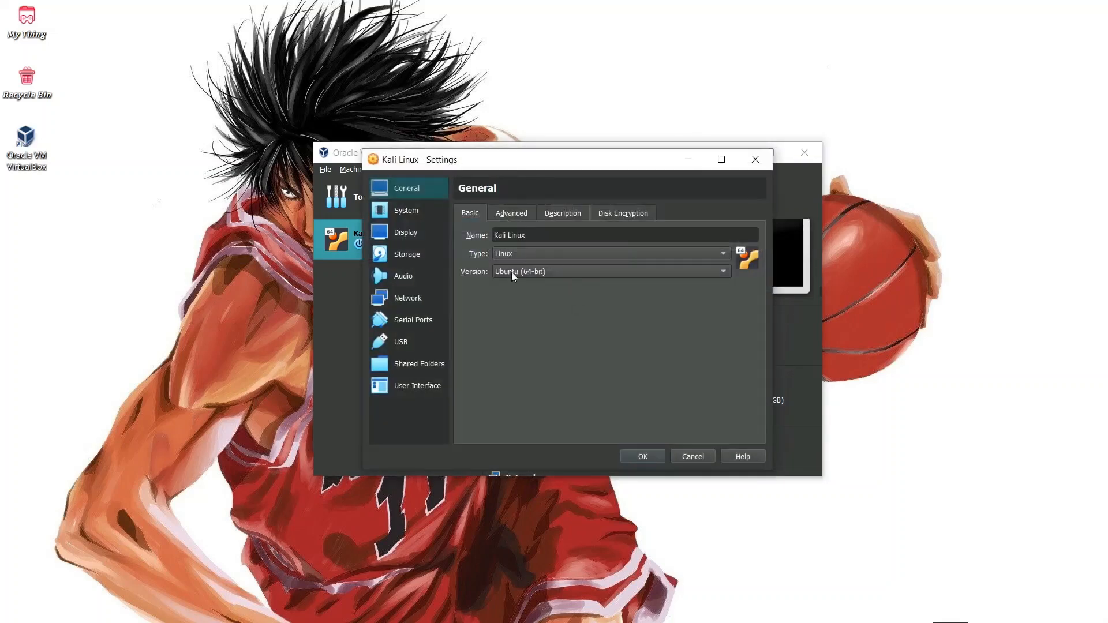
click(410, 259)
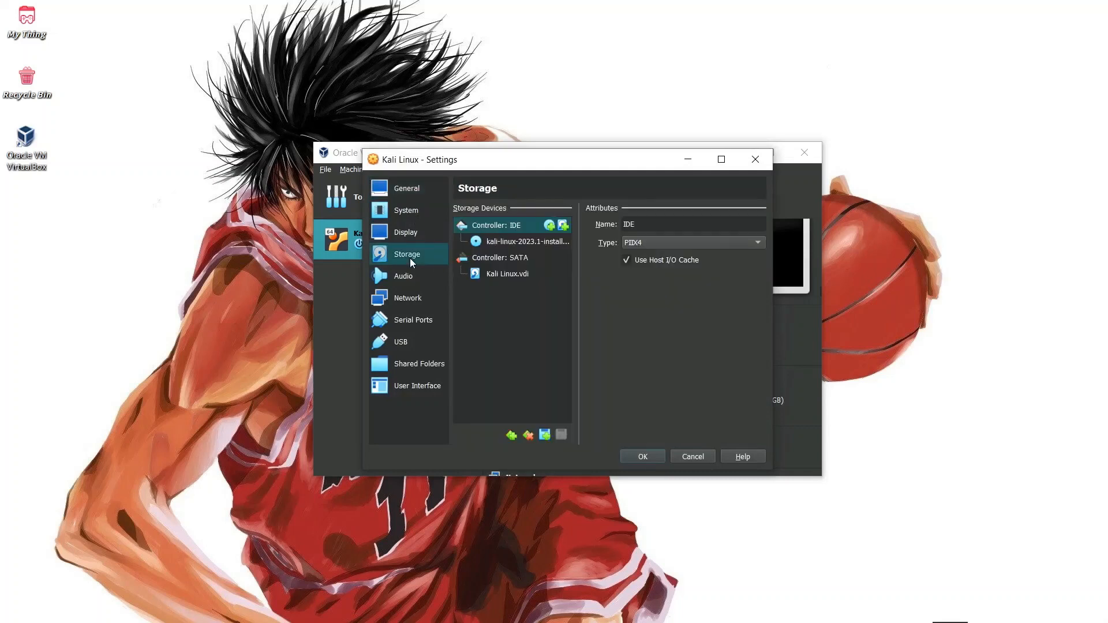
click(510, 243)
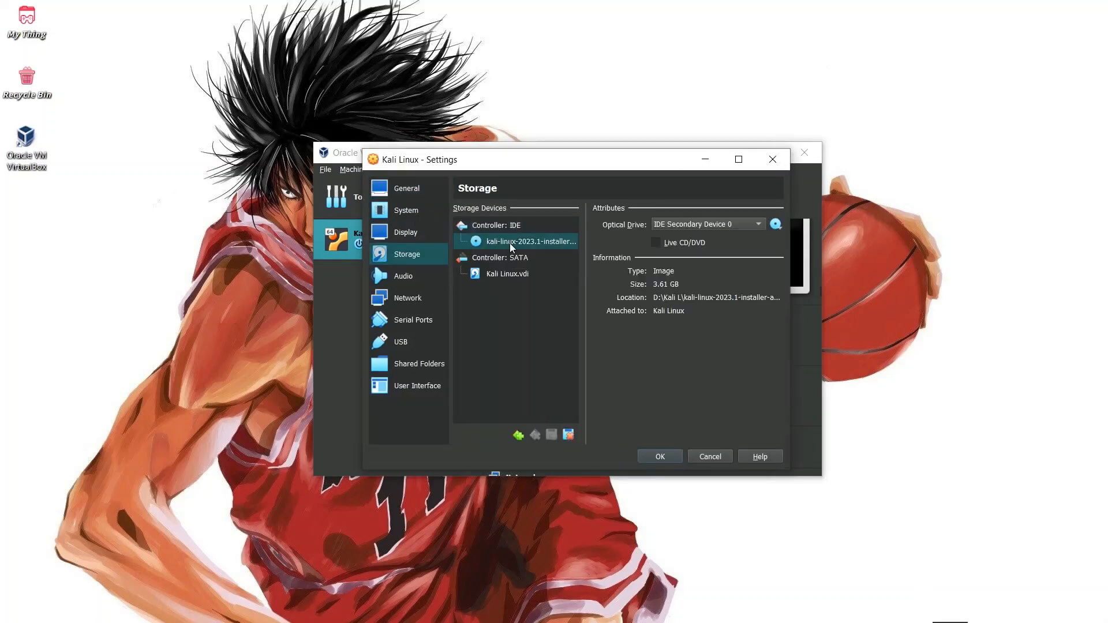
click(757, 223)
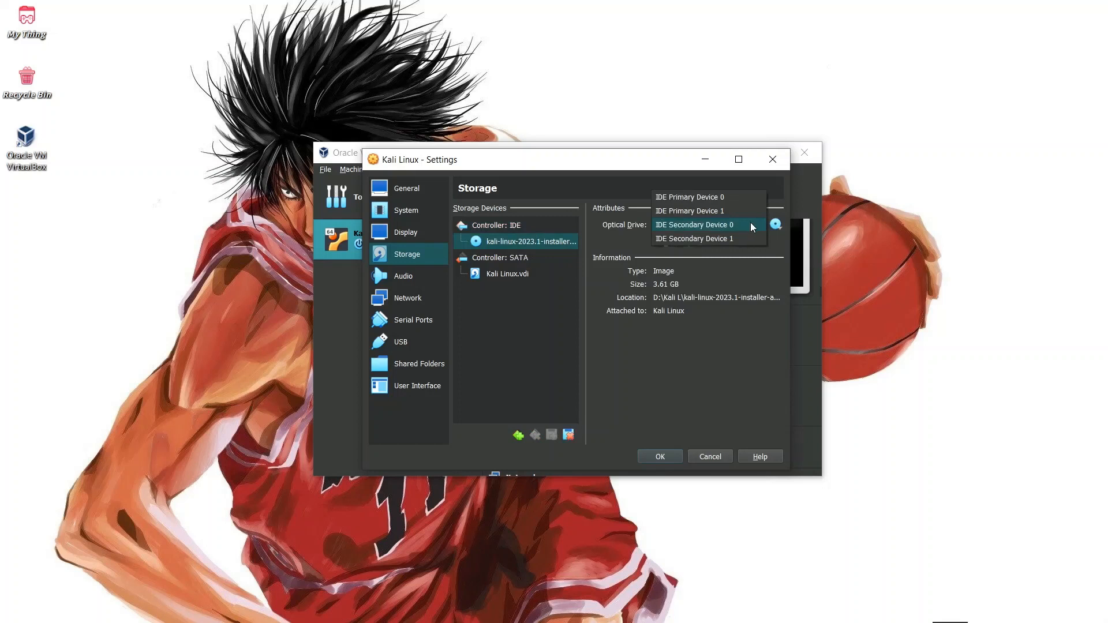
click(775, 225)
click(776, 225)
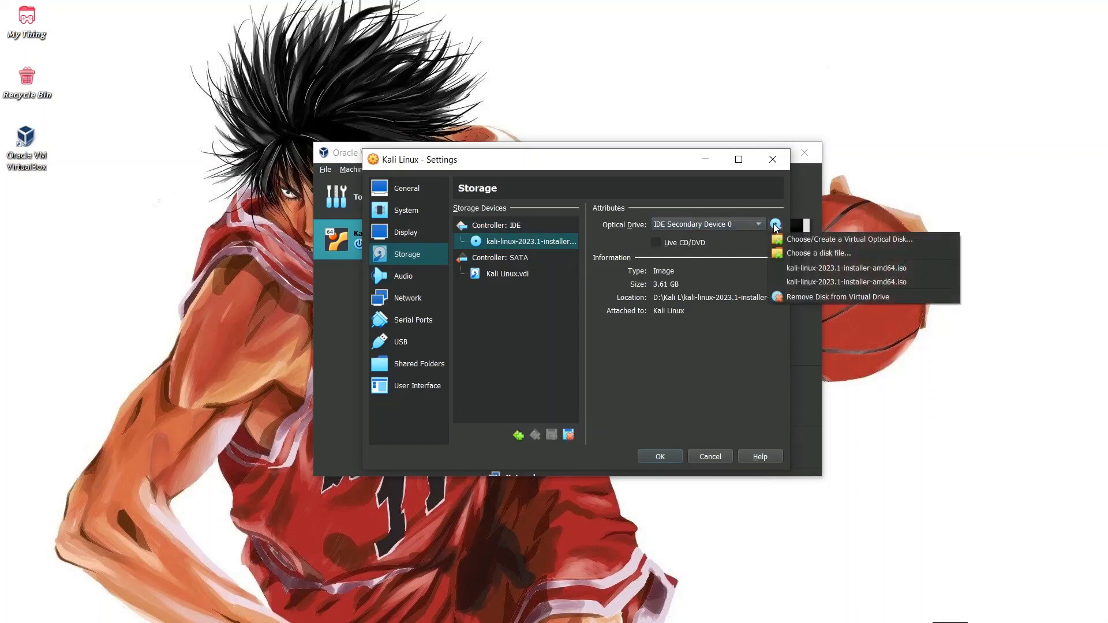
click(843, 273)
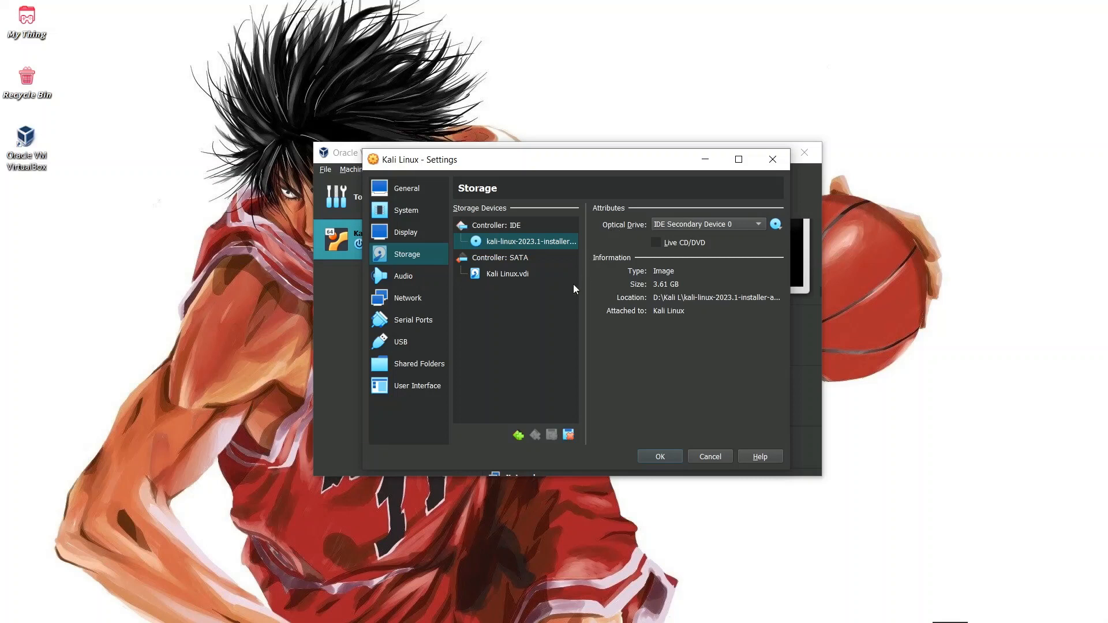
click(493, 259)
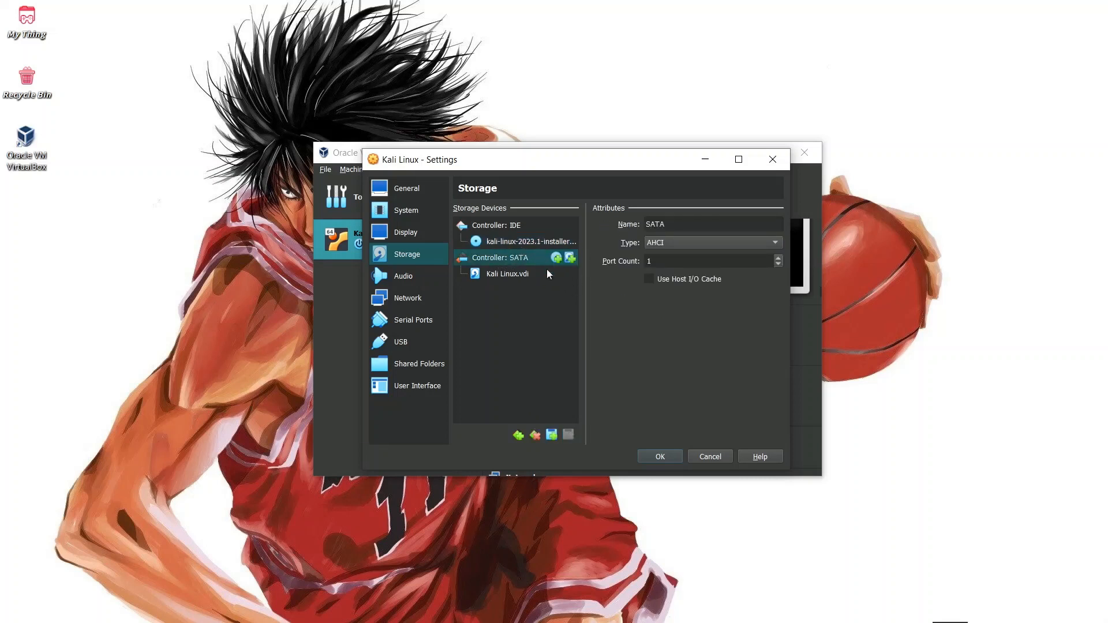
click(674, 457)
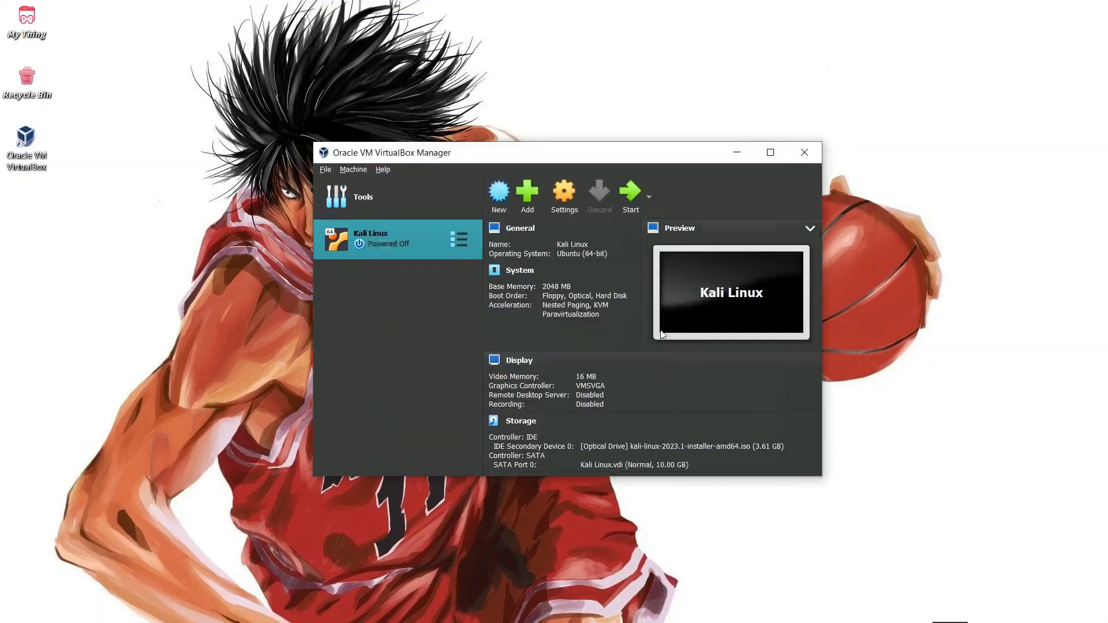
Start the Kali Linux VM, enlarge and reposition its window, and capture mouse and keyboard input
double_click(419, 243)
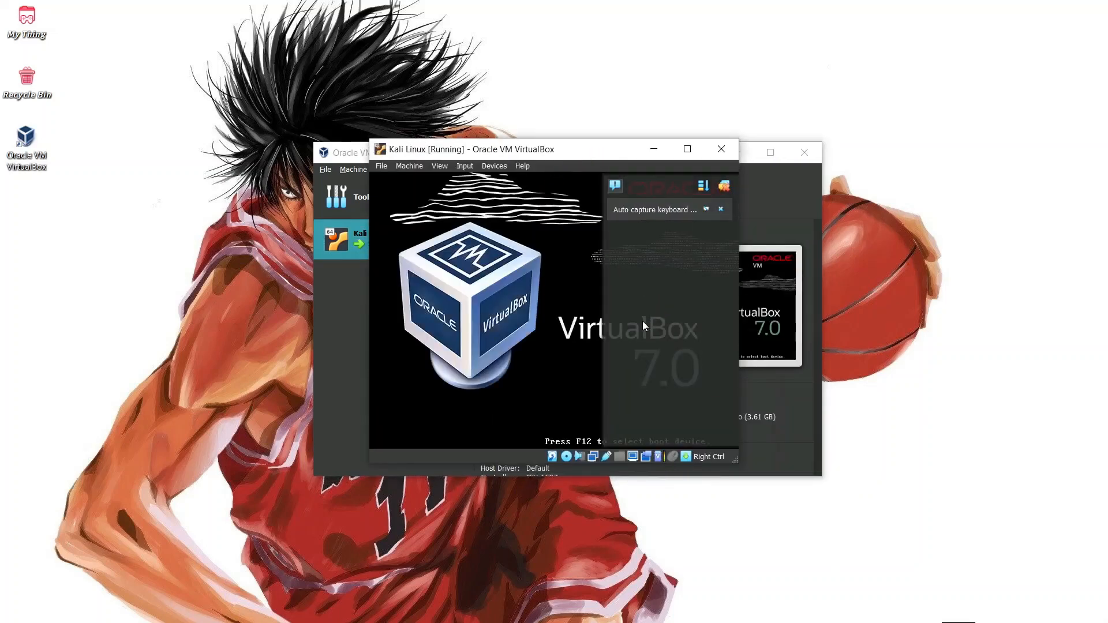
click(721, 209)
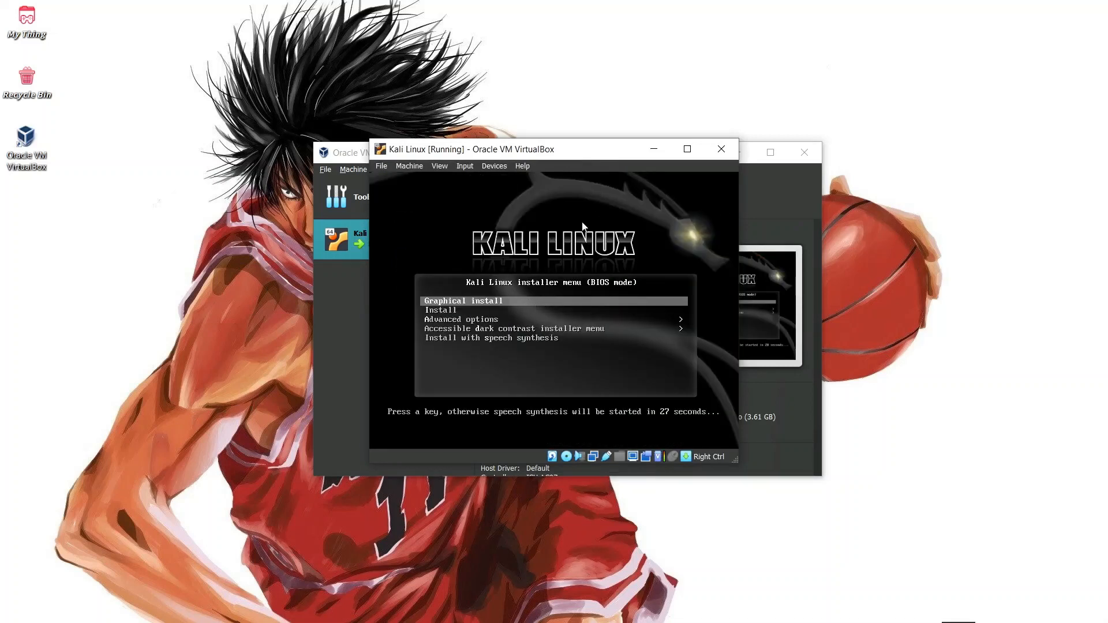
drag(579, 157, 565, 91)
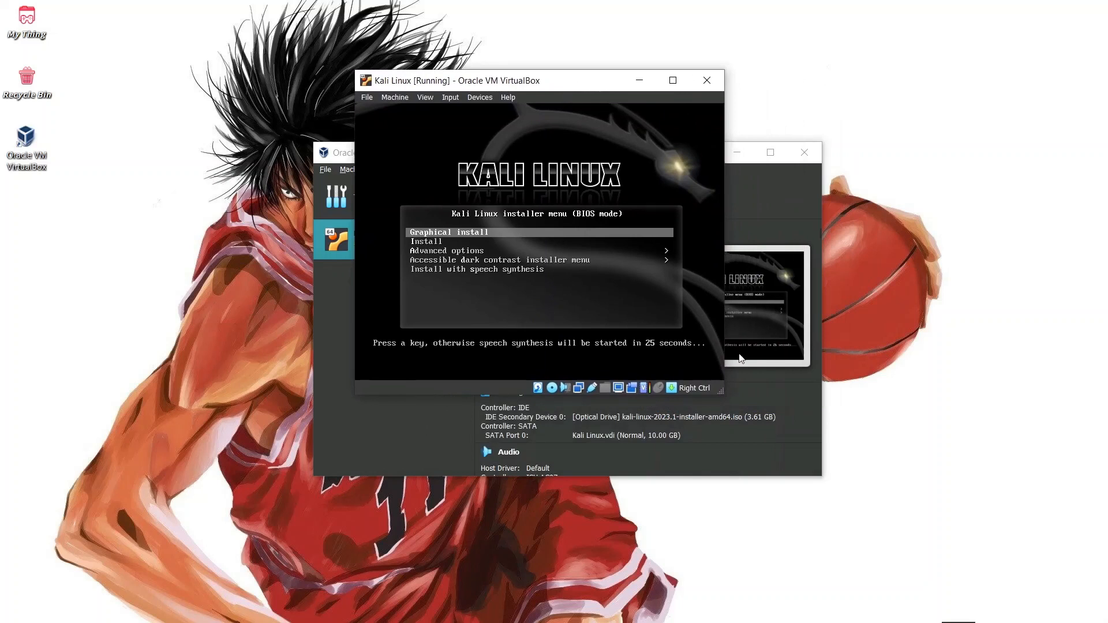
drag(723, 392, 831, 495)
drag(619, 85, 585, 95)
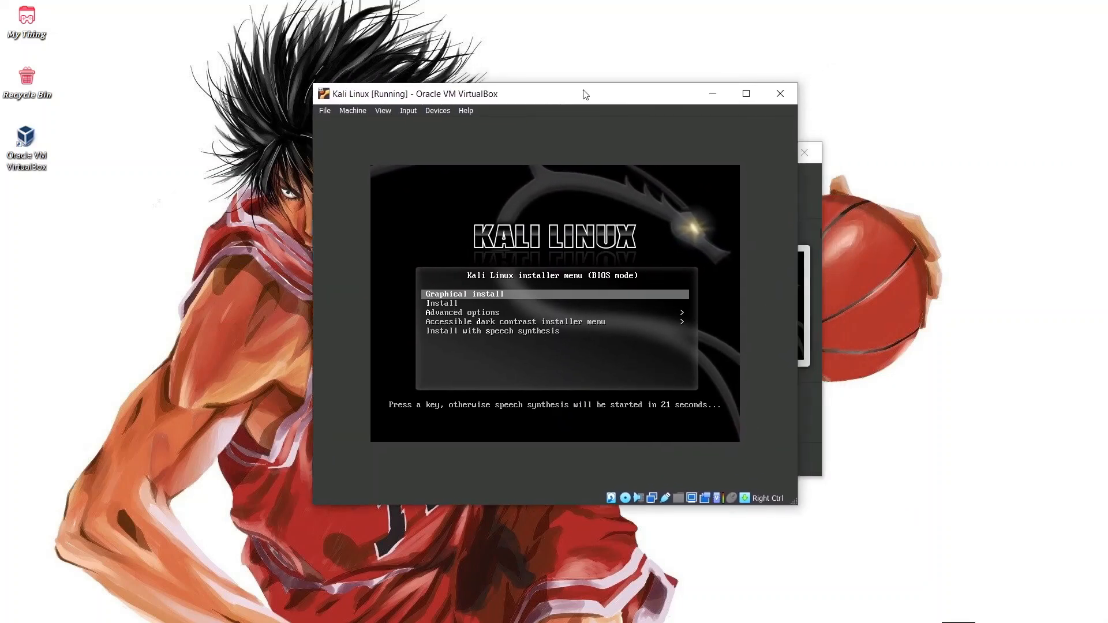
click(465, 296)
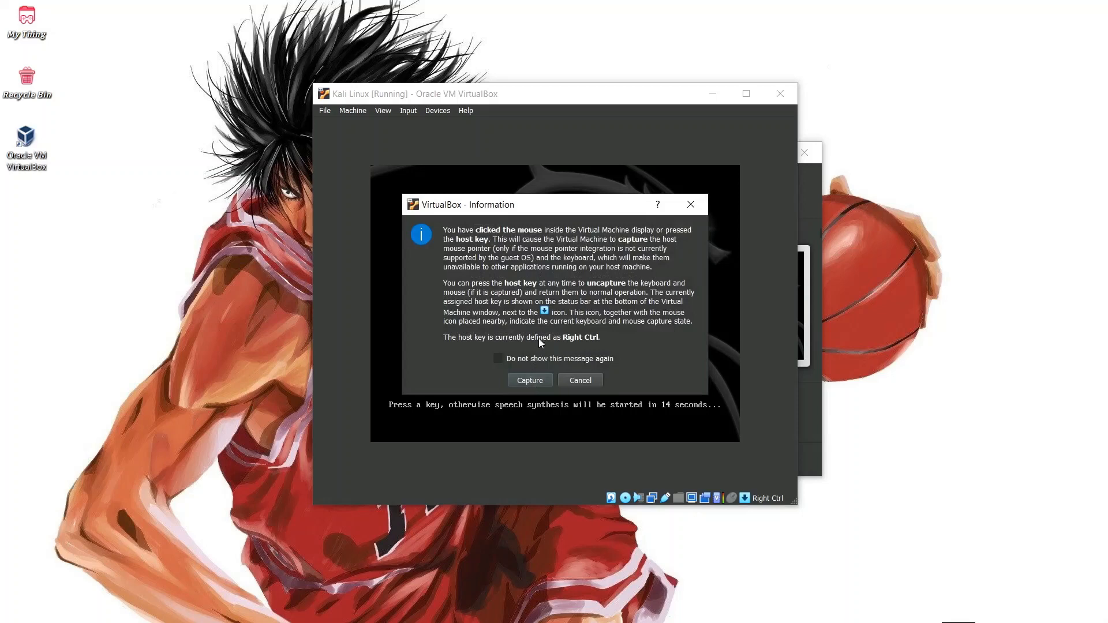
click(529, 380)
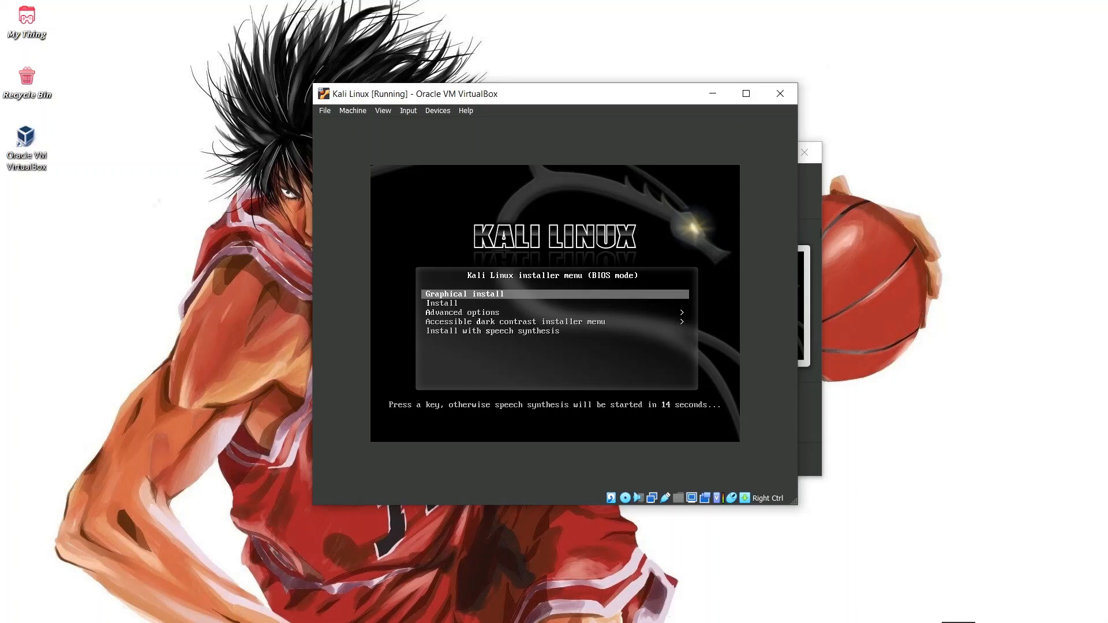
Launch Graphical install from the Kali boot menu
key(Down)
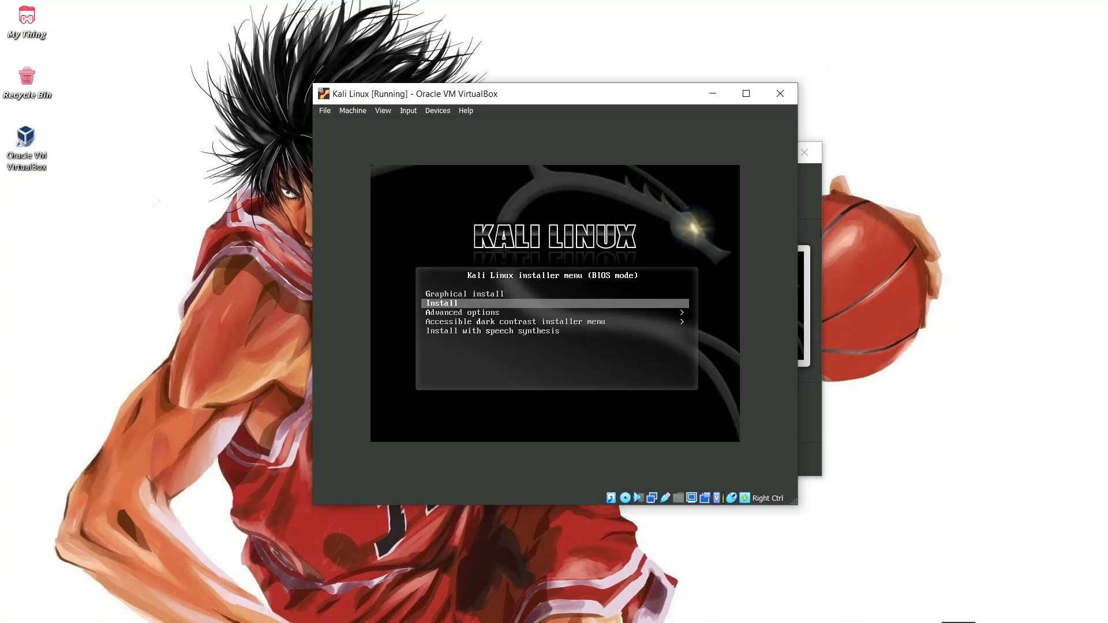
key(Up)
key(Return)
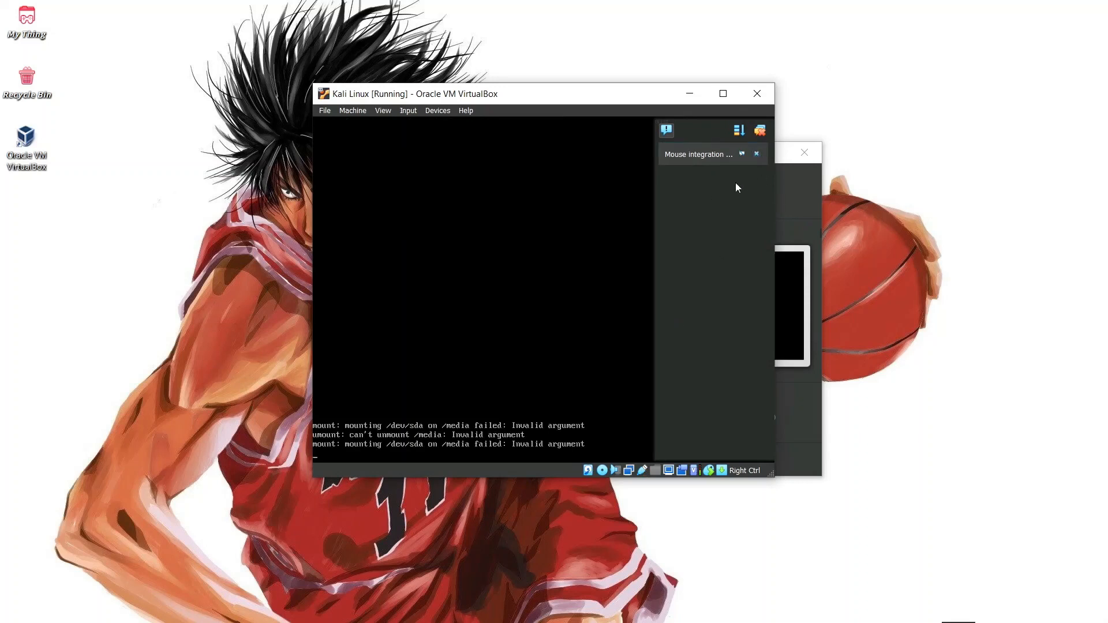
Dismiss the mouse integration notice, enlarge the VM window and recentre it
click(756, 154)
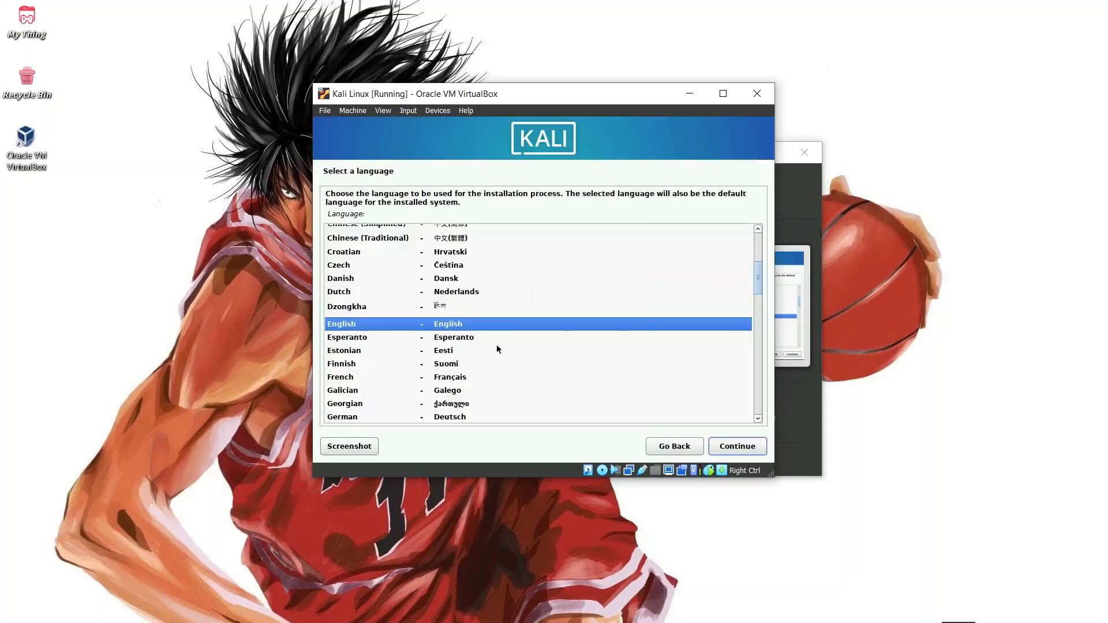
scroll(544, 333, up, 3)
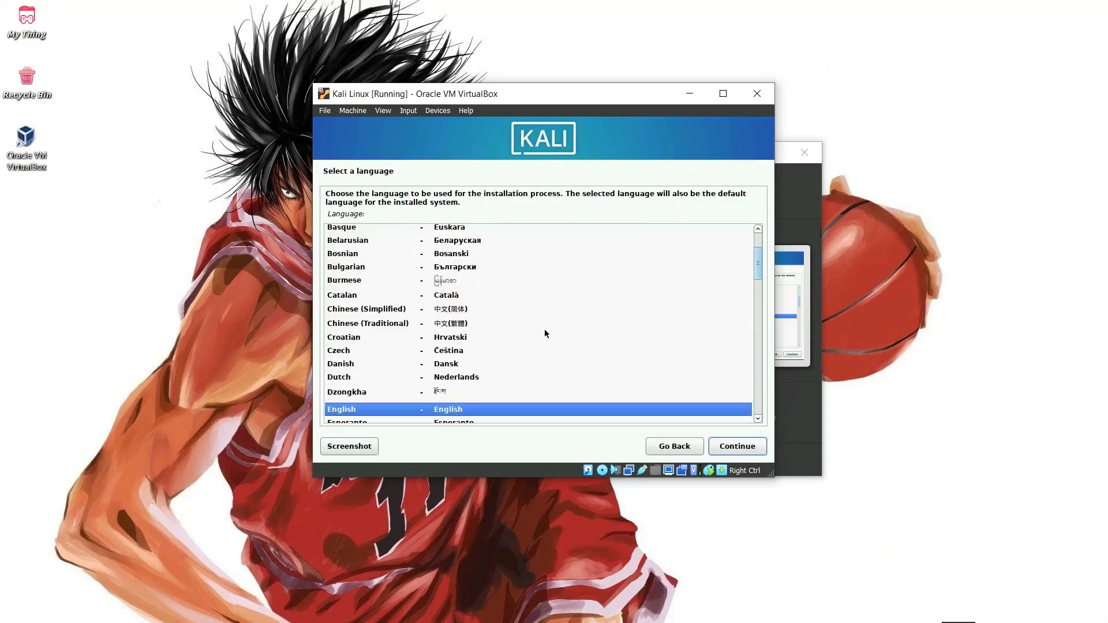
scroll(543, 332, down, 3)
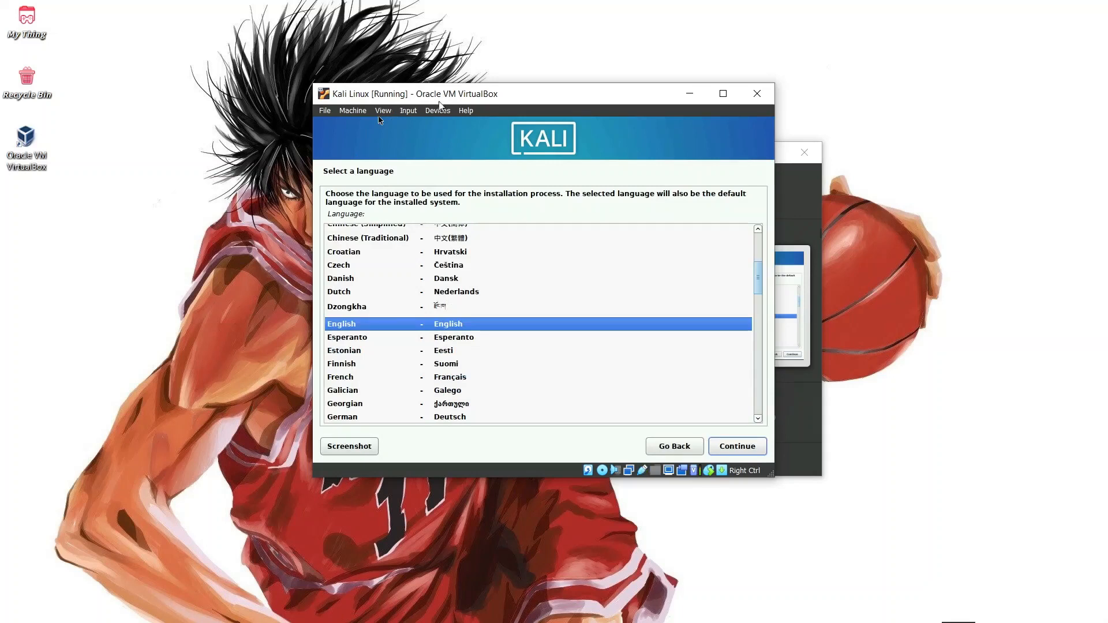
drag(495, 99, 578, 110)
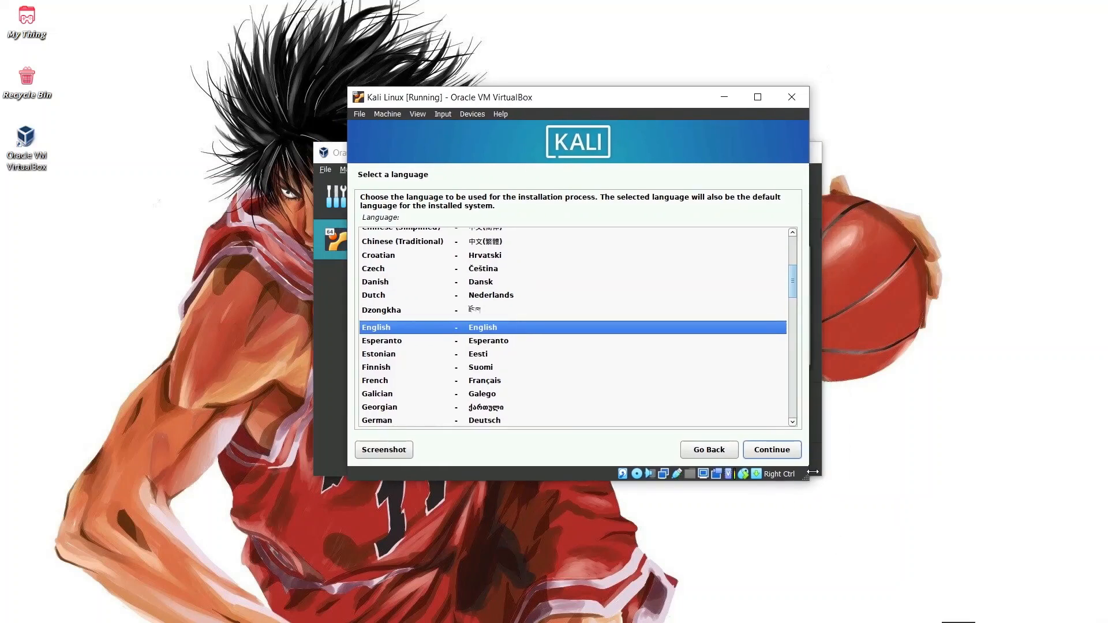
drag(813, 472, 861, 522)
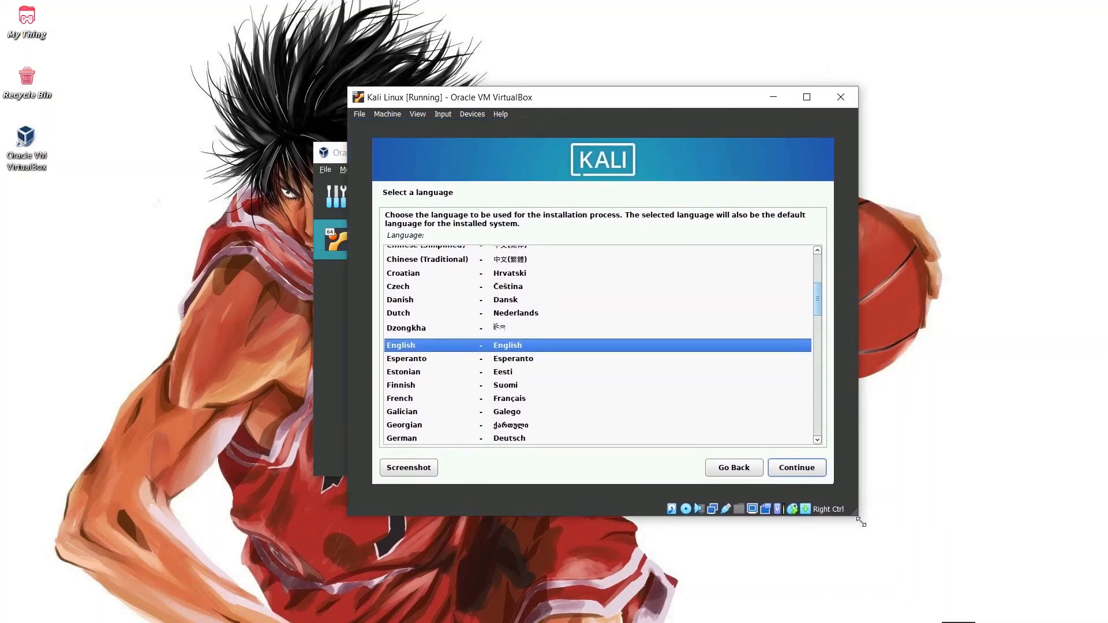
drag(616, 100, 543, 79)
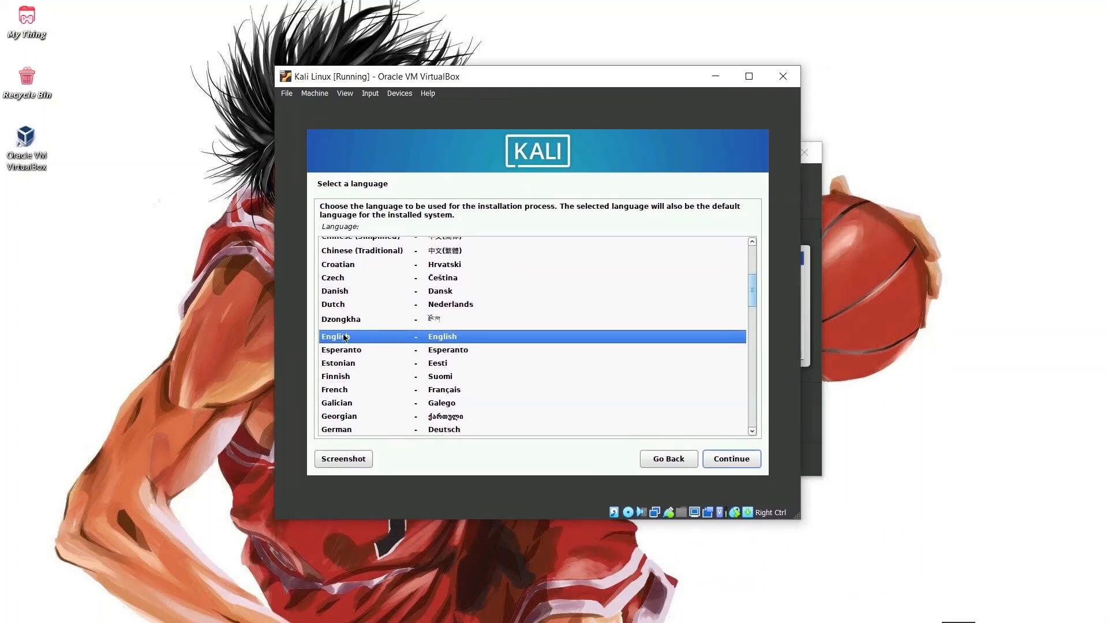
Keep English as the installer language
click(739, 463)
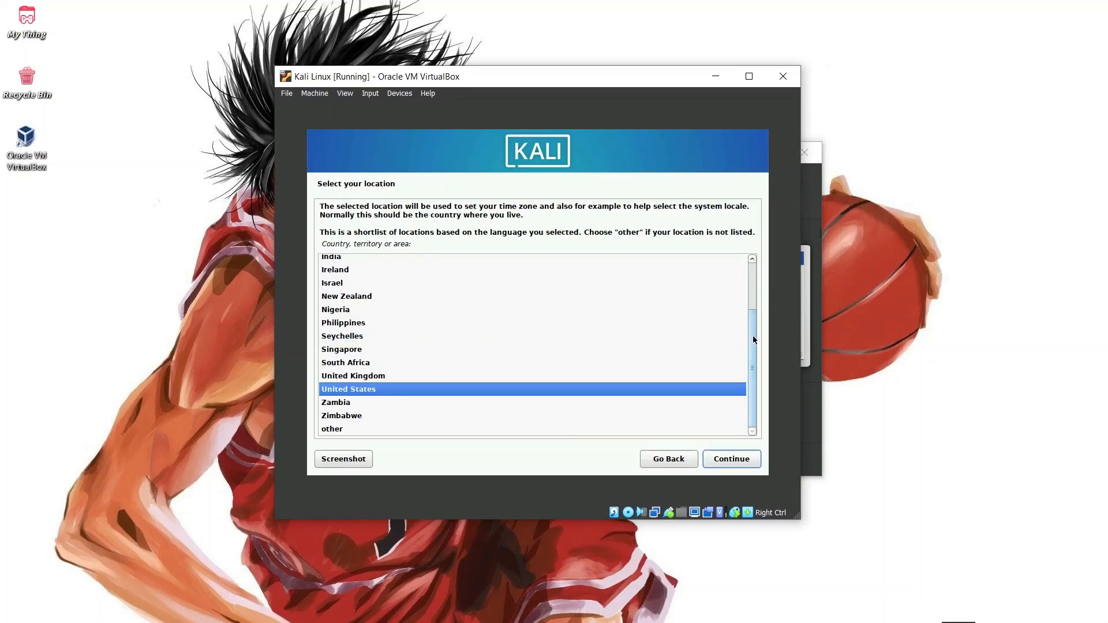
drag(749, 332, 755, 388)
scroll(502, 403, up, 3)
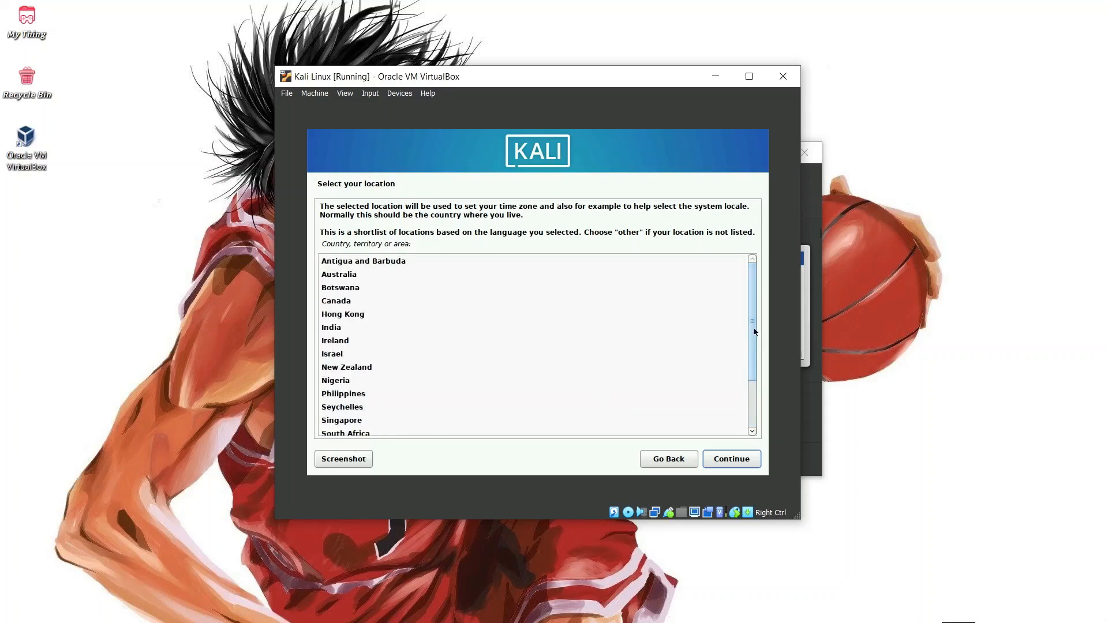
drag(753, 302, 750, 351)
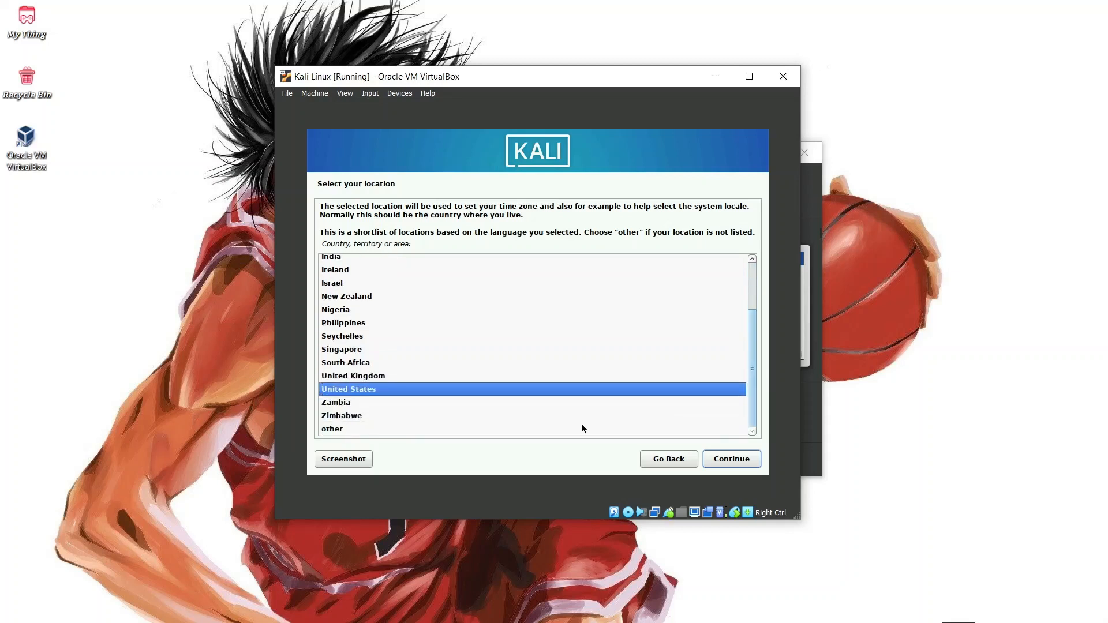
Choose Indonesia under other > Asia as the location
click(445, 429)
double_click(447, 428)
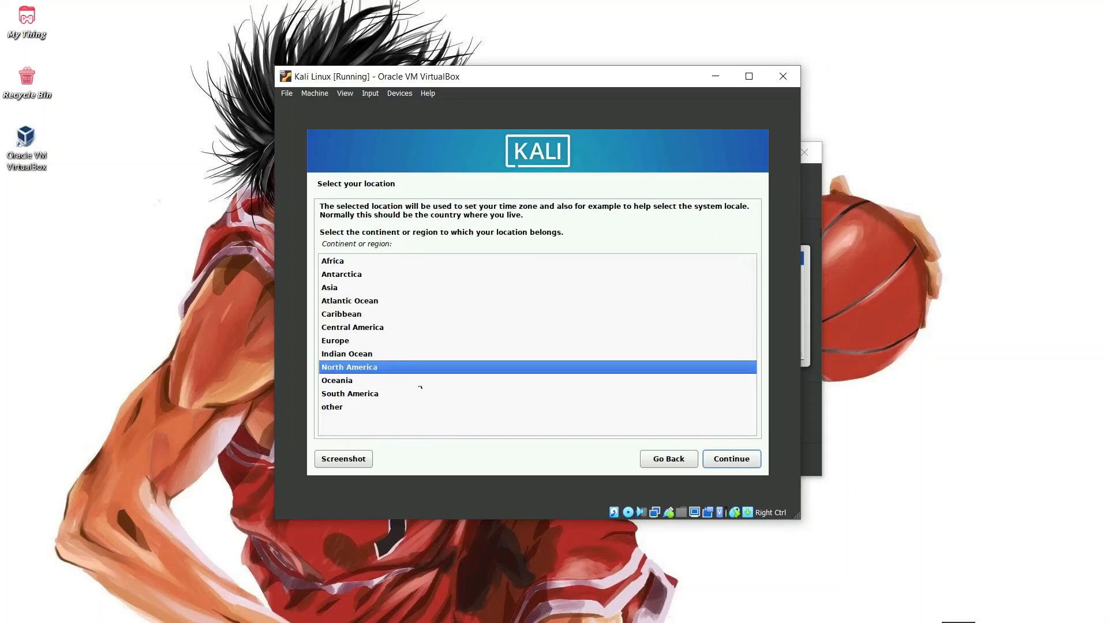
double_click(341, 289)
click(381, 389)
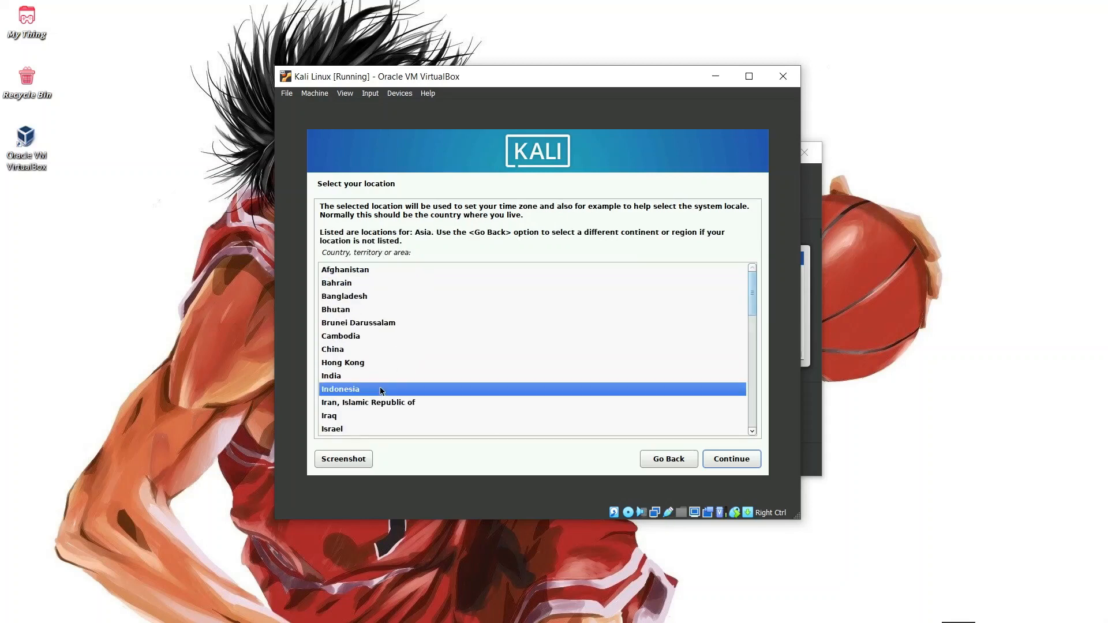
click(725, 461)
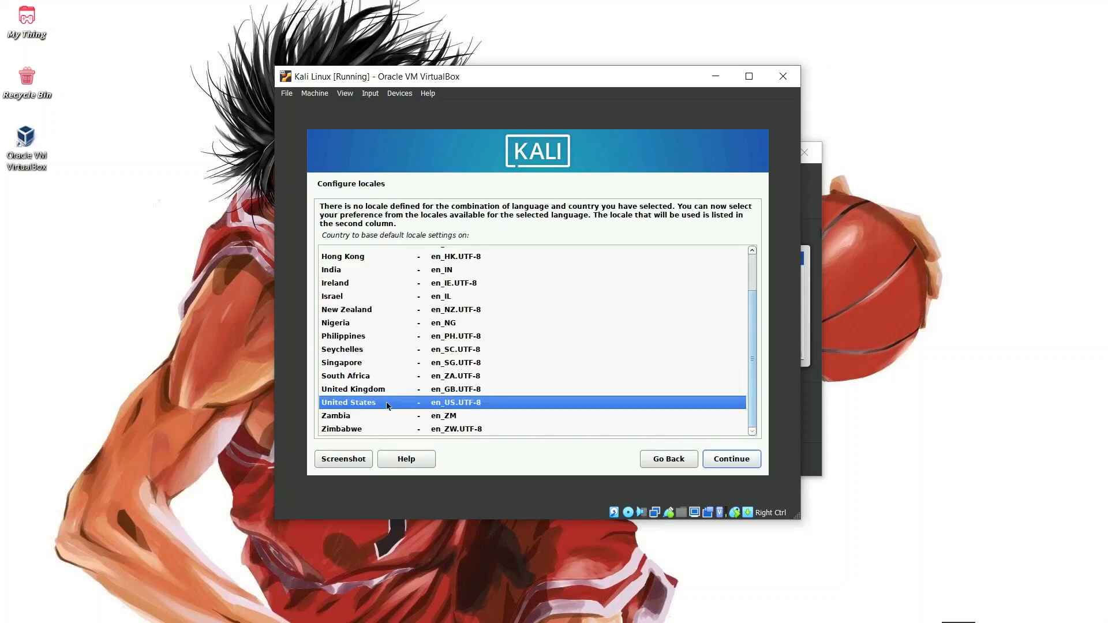
Accept the en_US.UTF-8 locale and the American English keymap
click(742, 465)
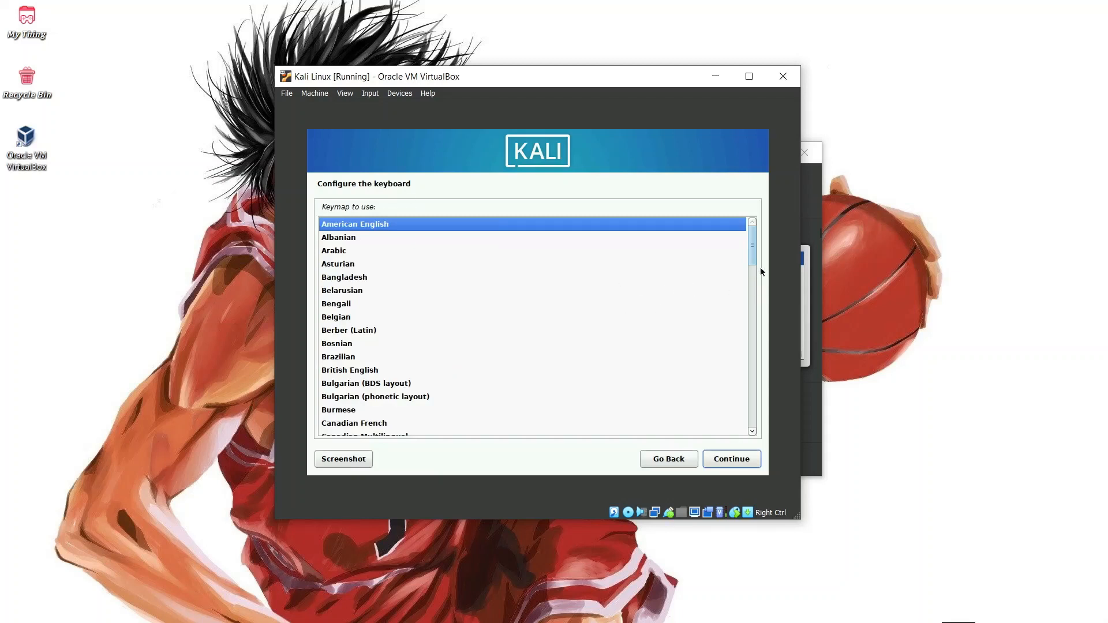
mouse_move(754, 248)
mouse_down()
mouse_move(757, 334)
mouse_move(753, 241)
mouse_up()
click(729, 460)
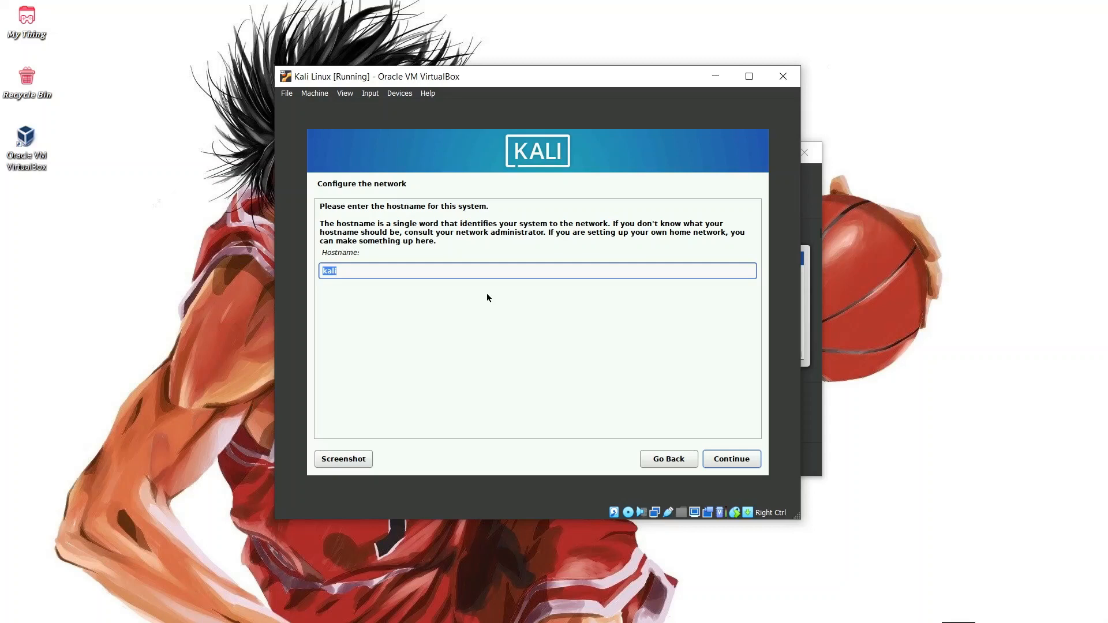
Replace the default 'kali' hostname with a custom hostname, then enter a domain name
key(BackSpace)
text(Rafli)
click(731, 459)
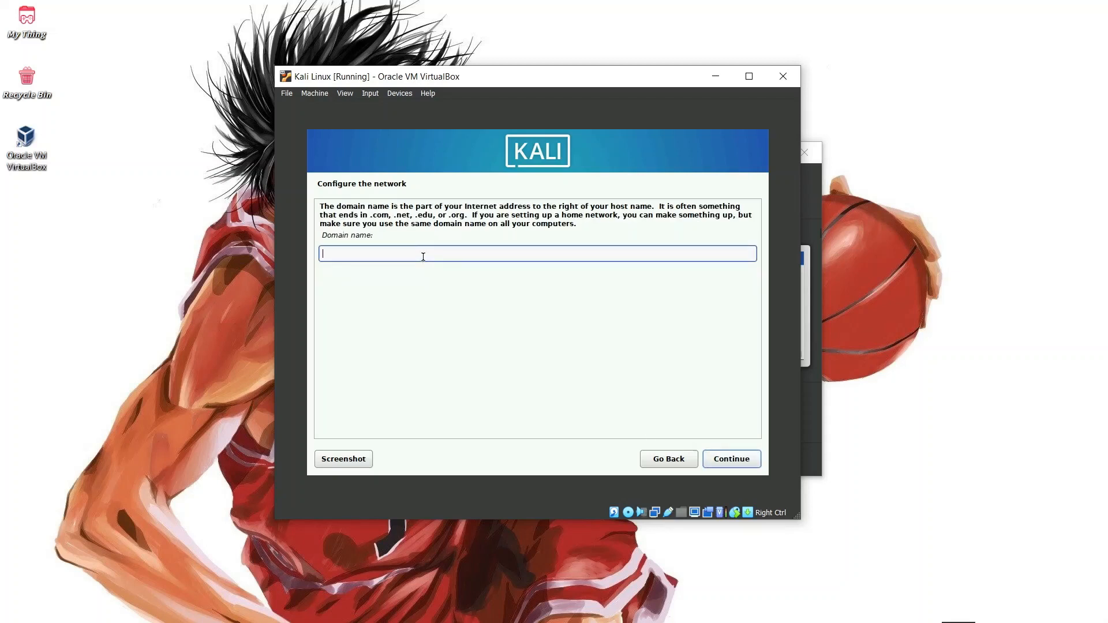
text(Rafli)
click(739, 457)
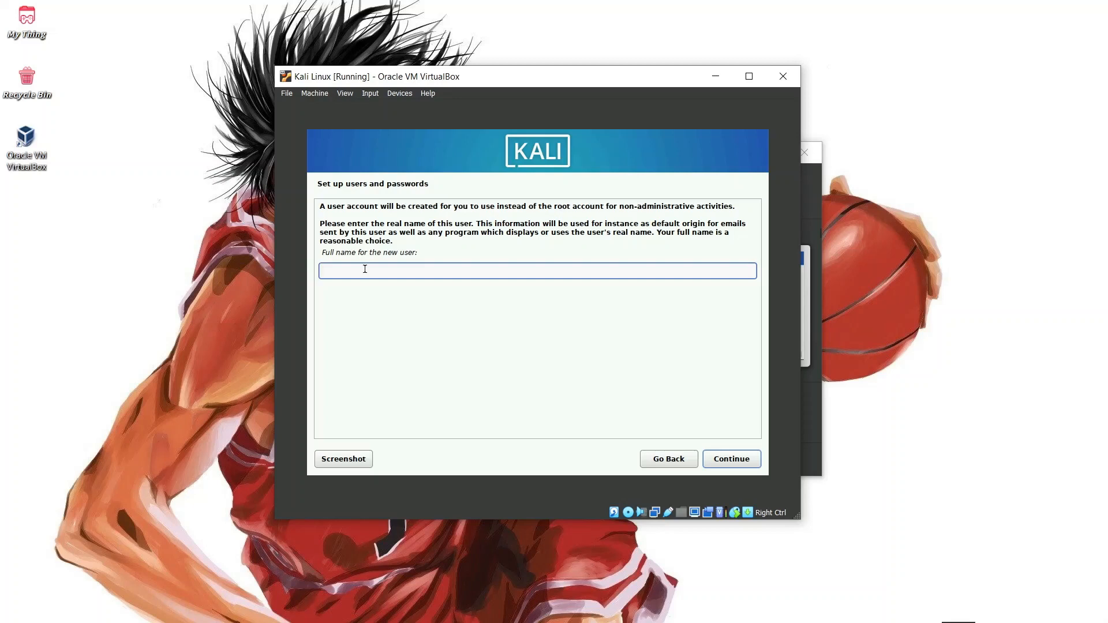
Enter the new user's full name and accept the suggested username
text(rafli042)
key(BackSpace)
text(07)
click(748, 462)
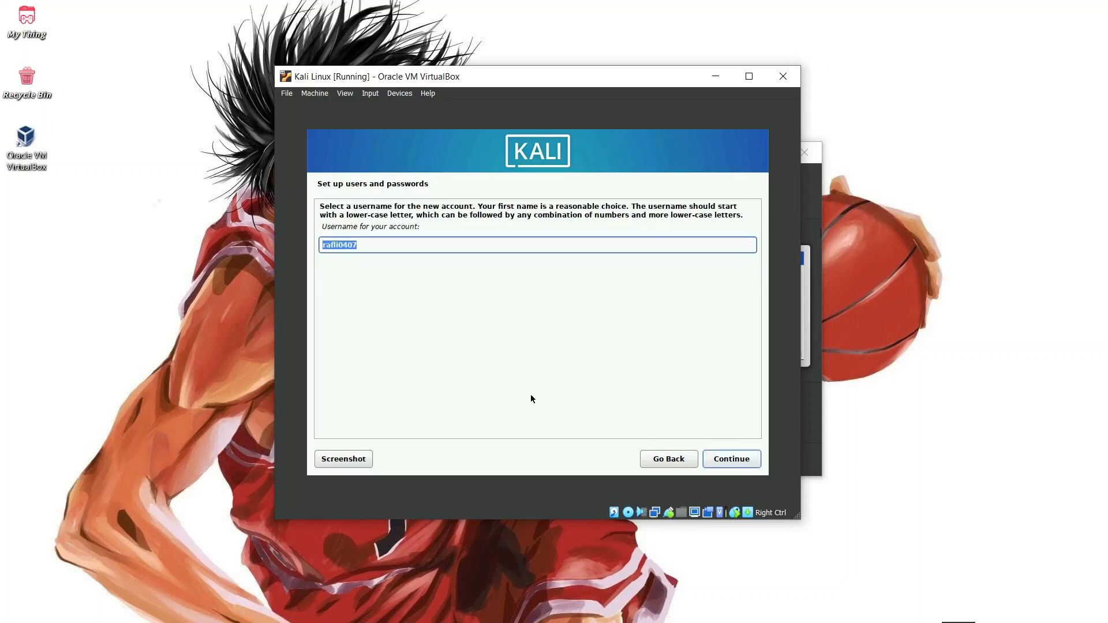
click(399, 247)
click(722, 462)
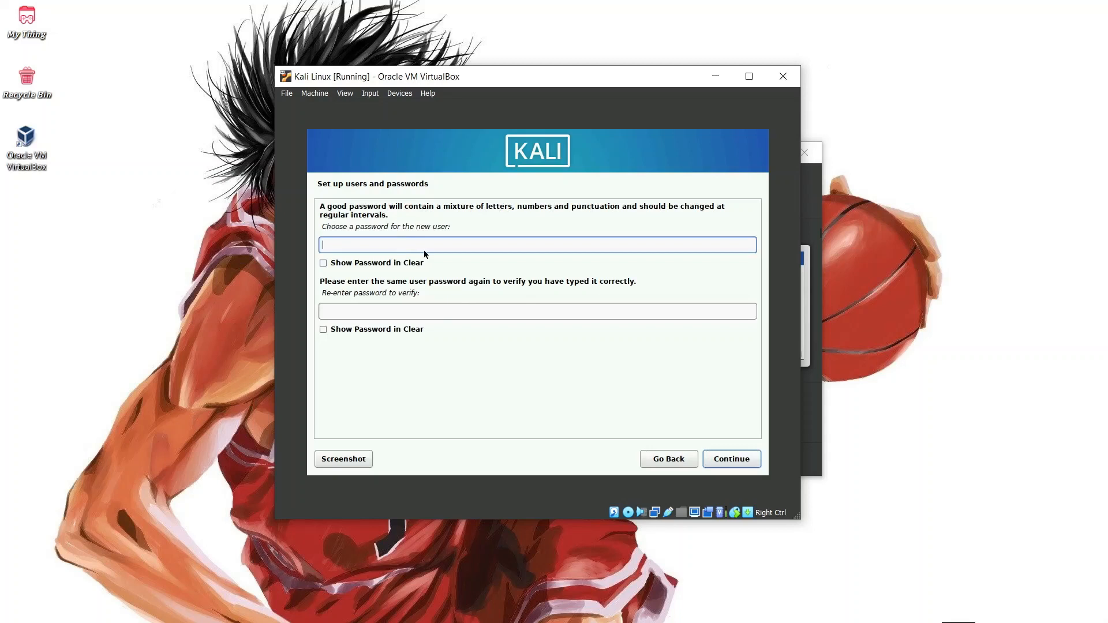
Type the user password and its confirmation, correcting both entries
text(●●●●●●●)
click(391, 307)
text(●●●●●)
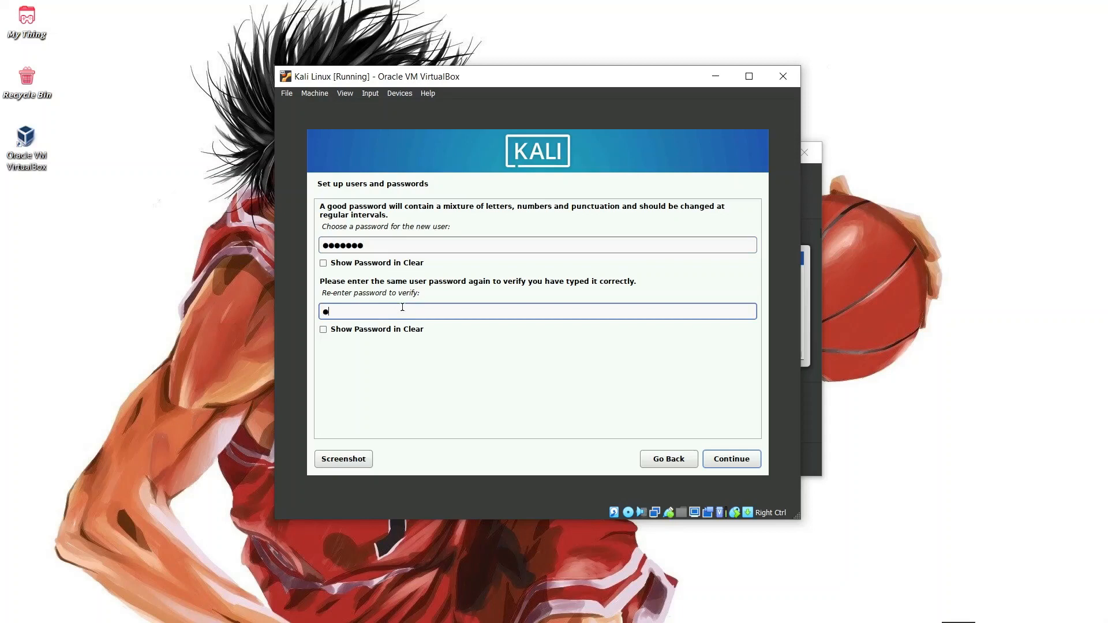
text(●)
drag(376, 244, 251, 232)
key(BackSpace)
text(●●)
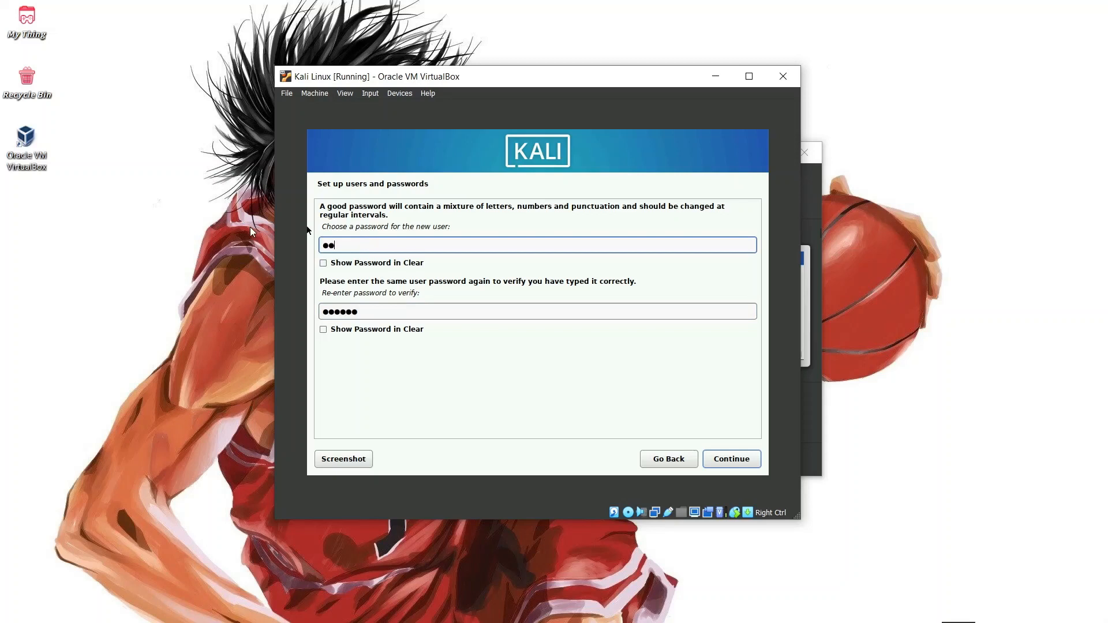
text(●●●●)
click(373, 310)
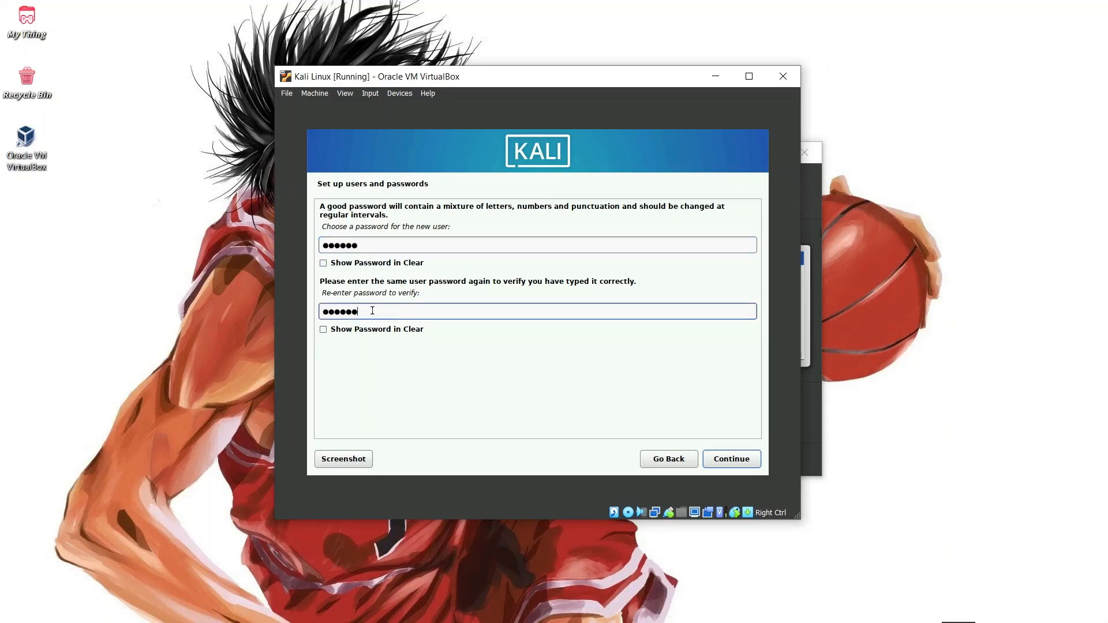
drag(373, 310, 258, 297)
key(BackSpace)
text(●●●●●●)
Save the password and set the clock to the Central (Sulawesi, Bali, ...) time zone
click(729, 461)
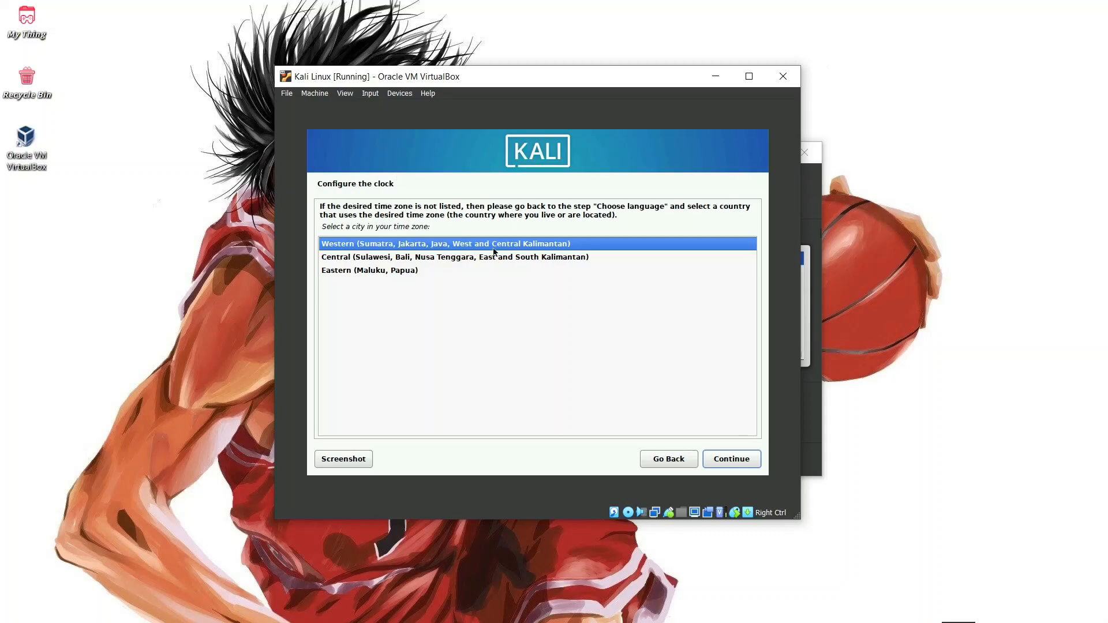
click(450, 258)
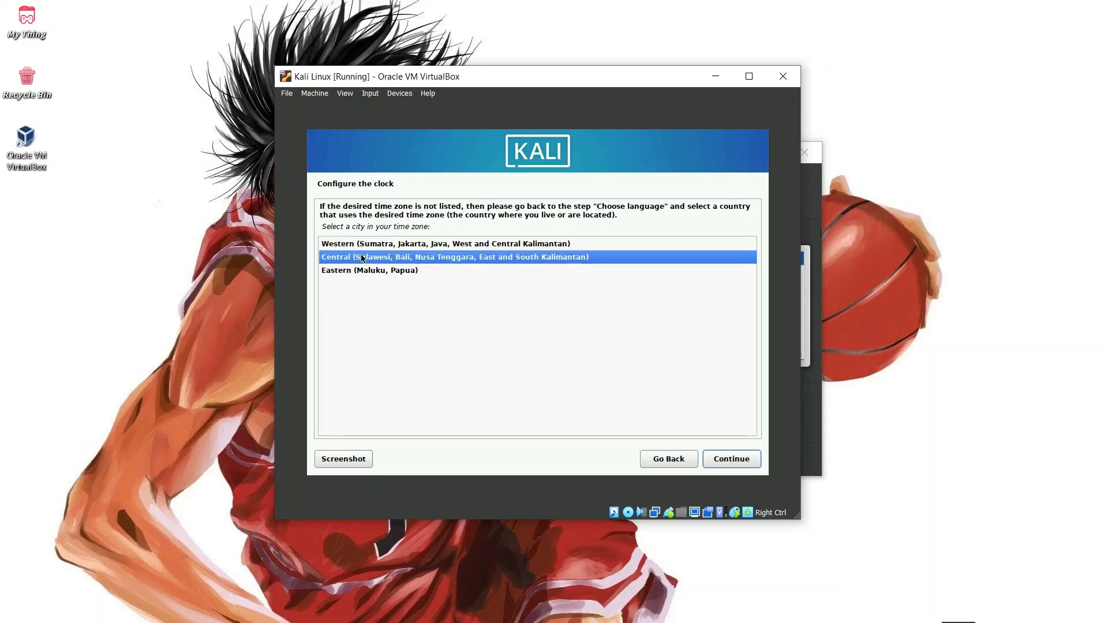
click(734, 461)
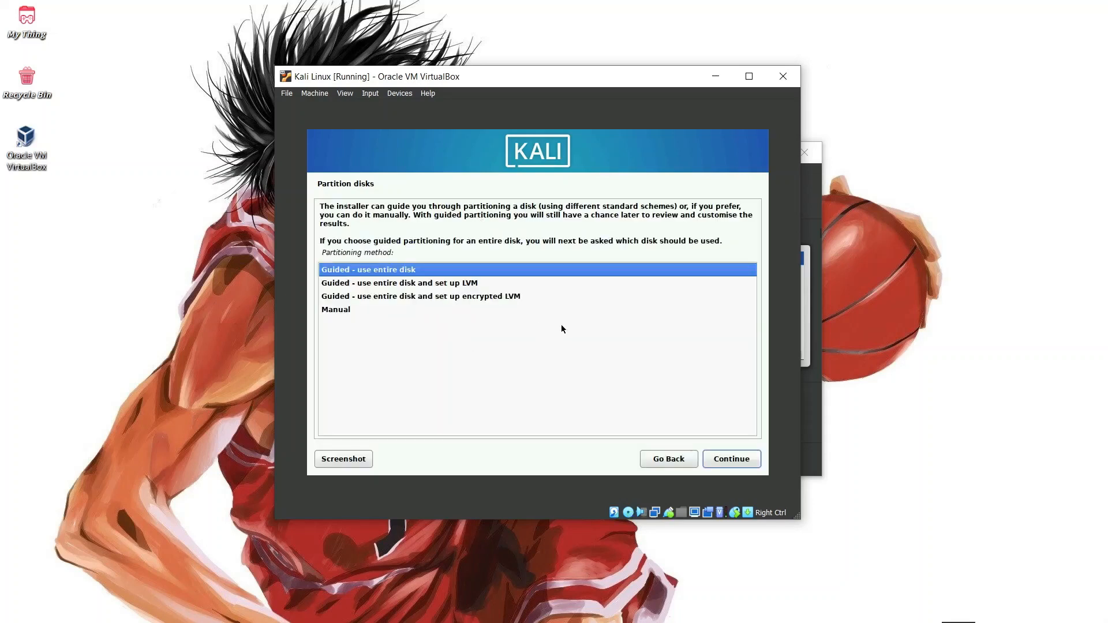
Guided-partition the entire 10.7 GB VBOX disk, all files in one partition: 9.7 GB ext4 root plus 1.0 GB swap
click(737, 463)
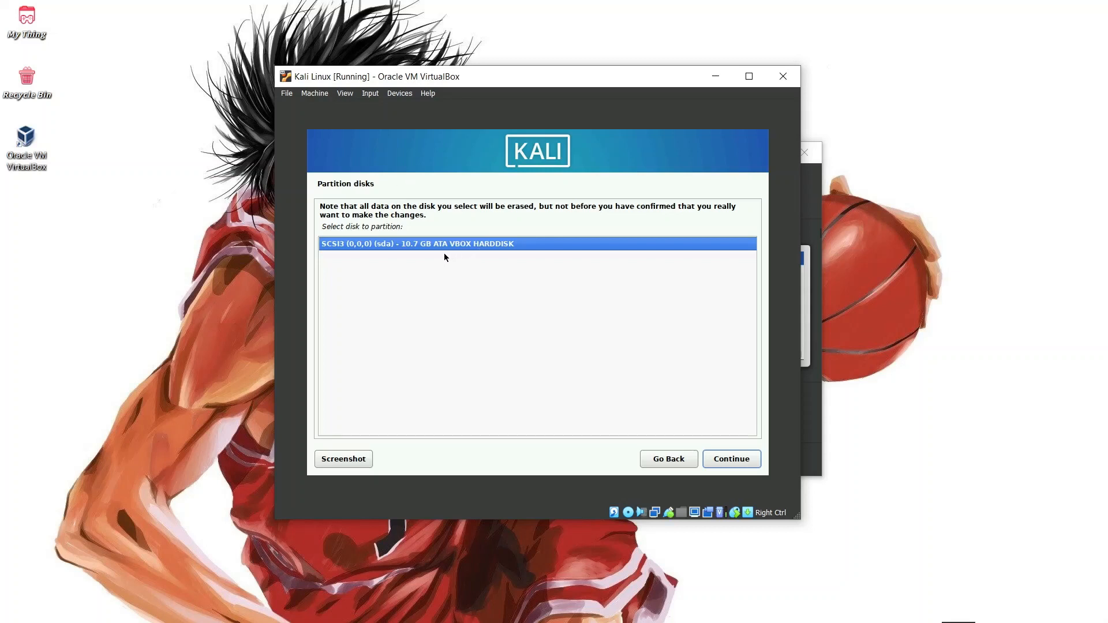
click(731, 462)
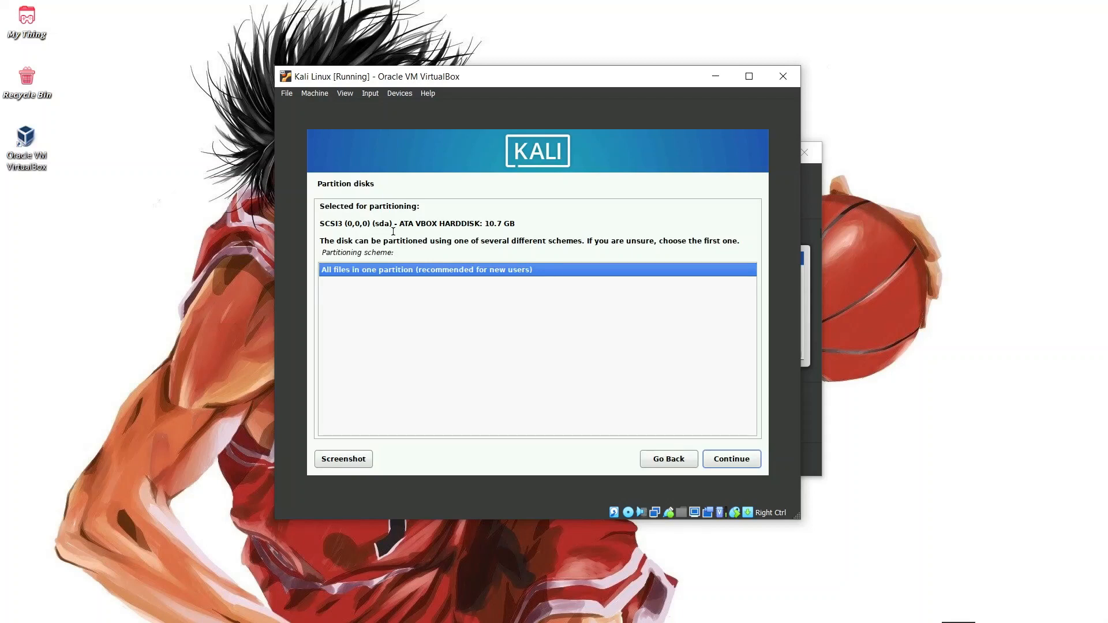
click(403, 268)
click(739, 462)
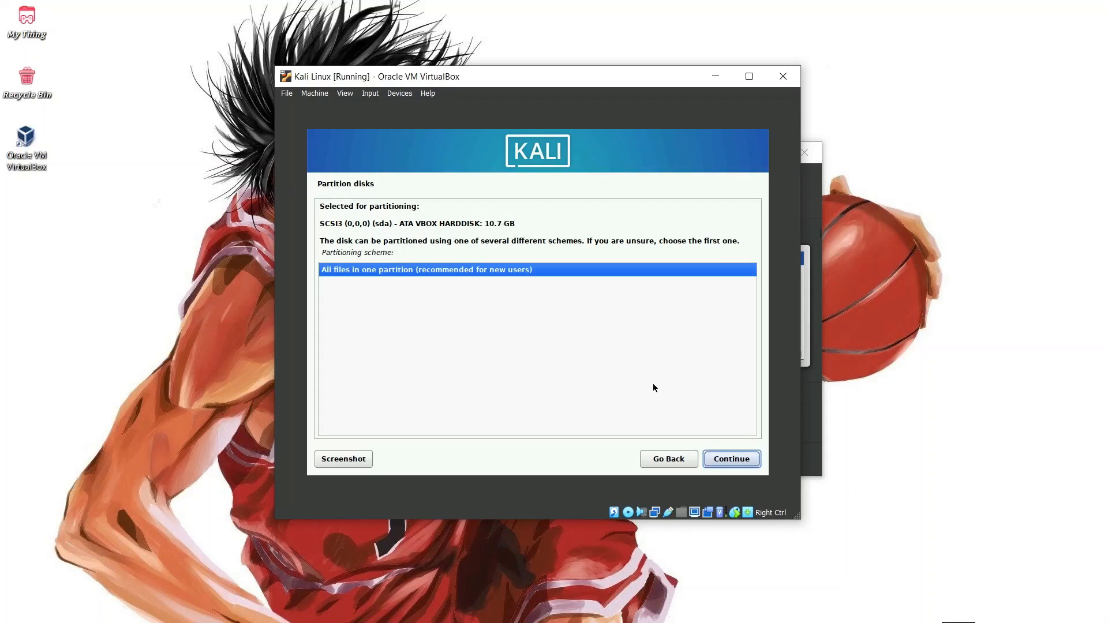
click(743, 459)
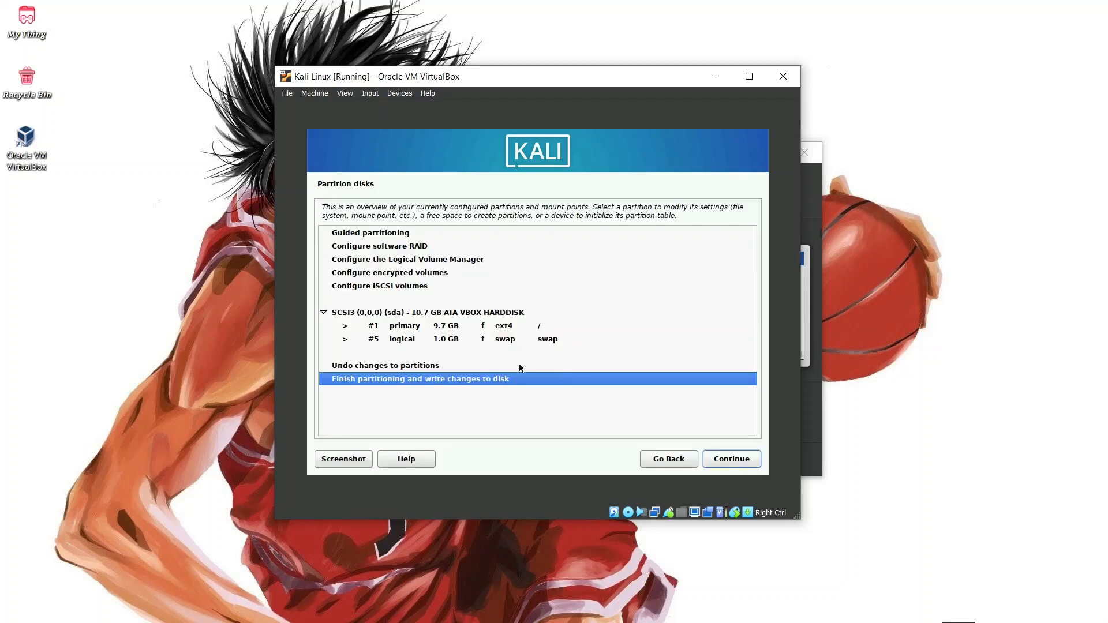
click(482, 343)
click(453, 327)
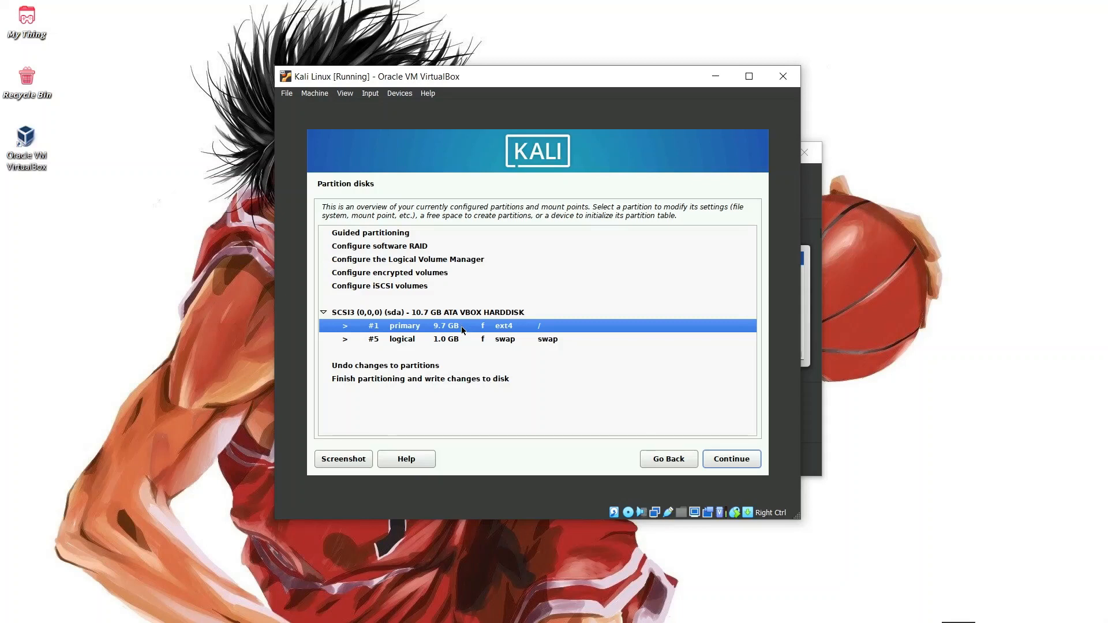
Change the 1.0 GB partition #5 from swap to Ext4 journaling file system and finish its setup
click(459, 342)
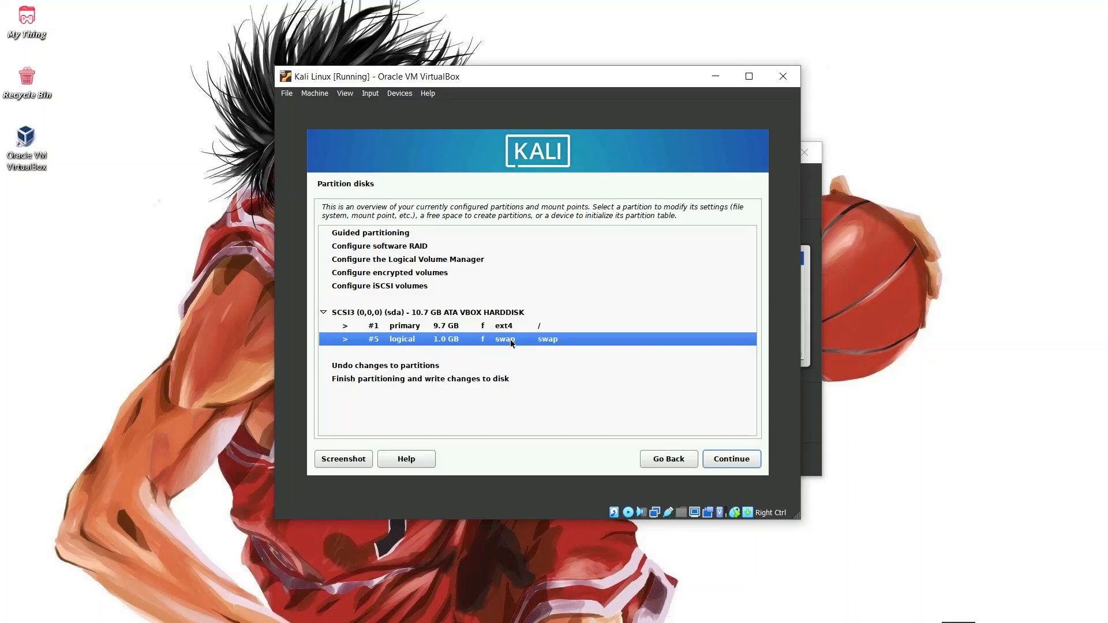
click(743, 465)
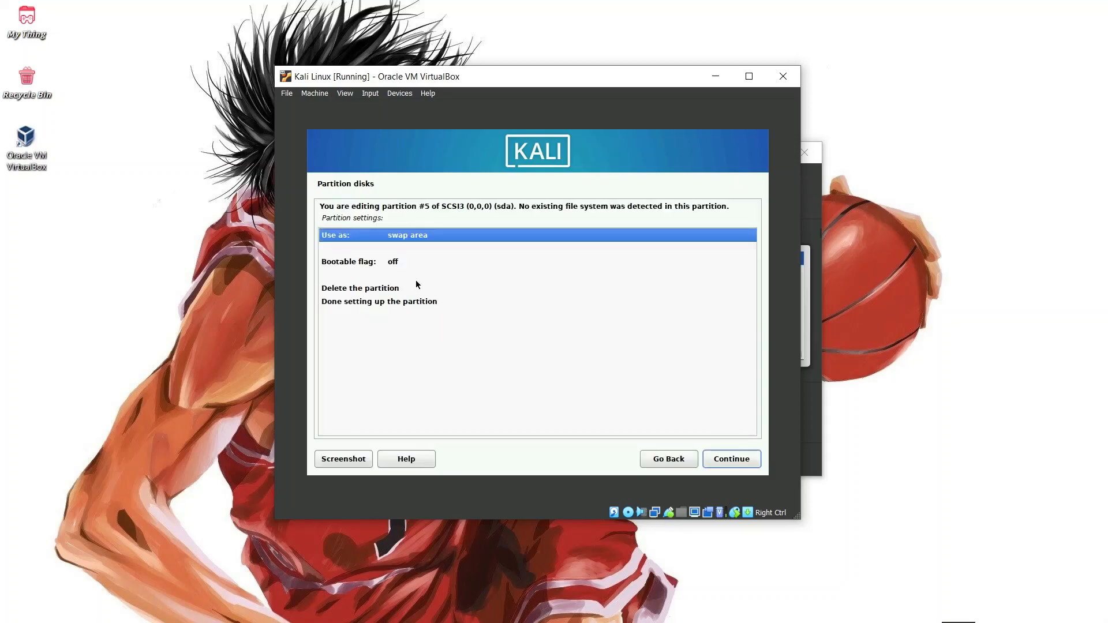
click(746, 464)
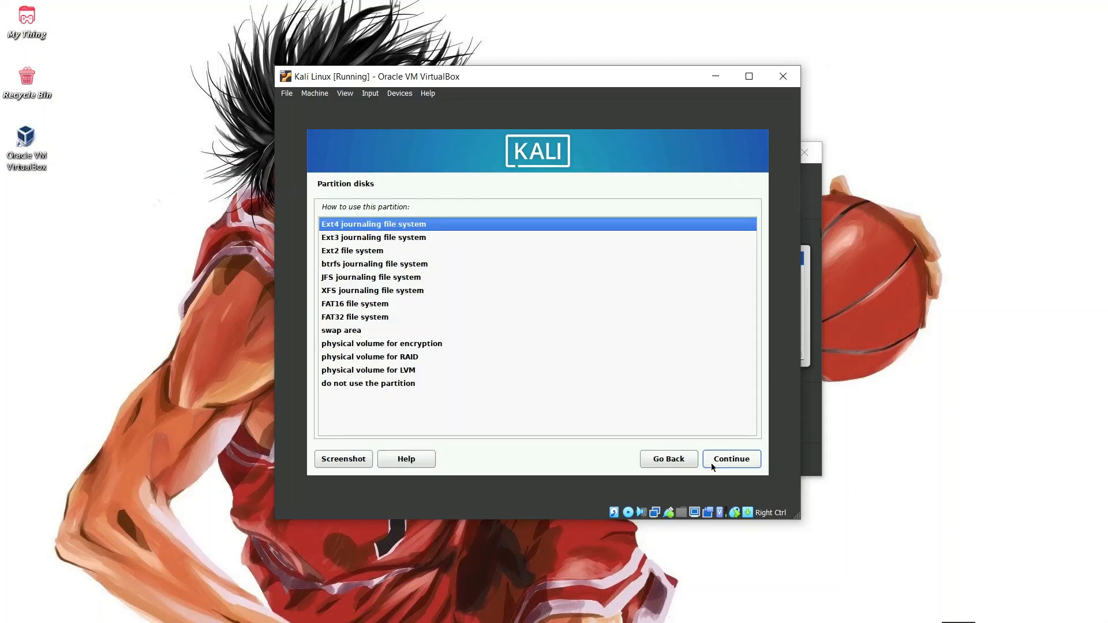
click(744, 464)
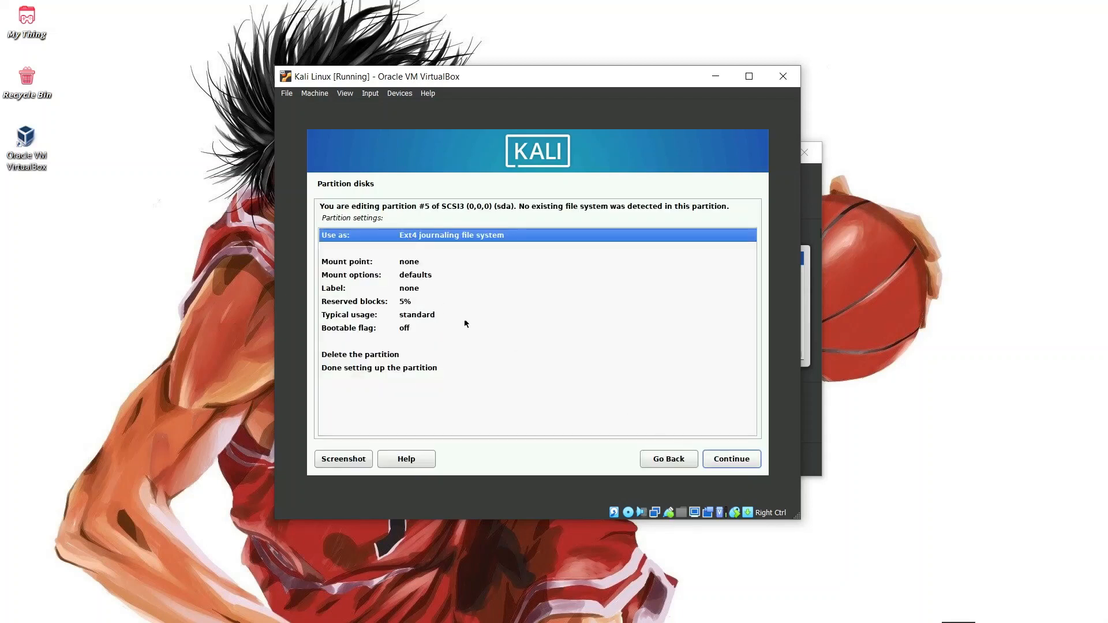
click(463, 302)
click(433, 262)
click(434, 235)
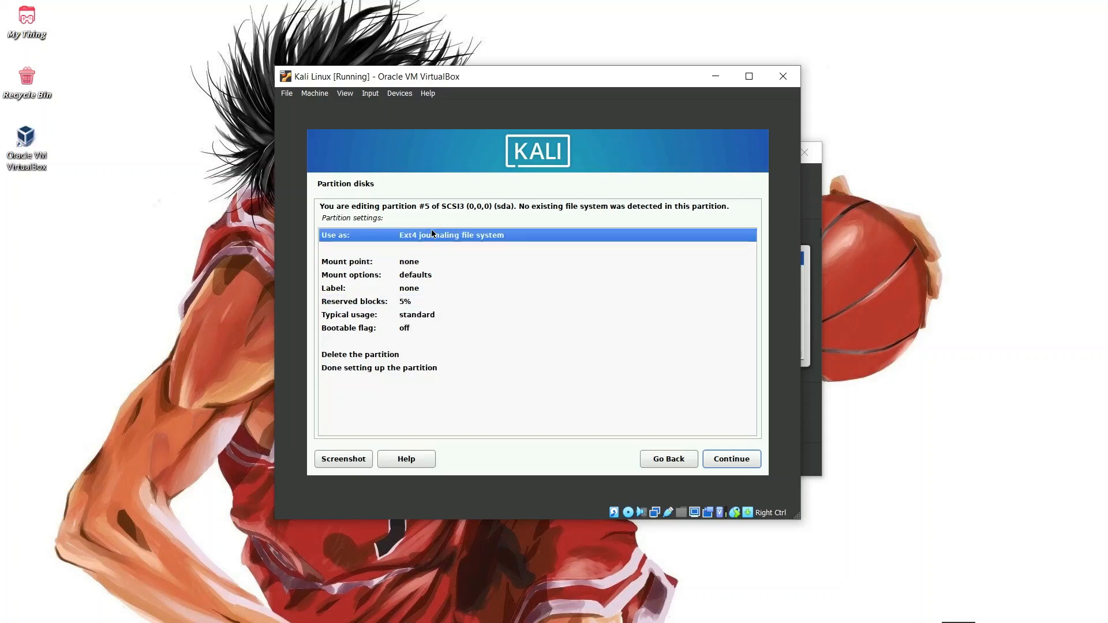
click(742, 460)
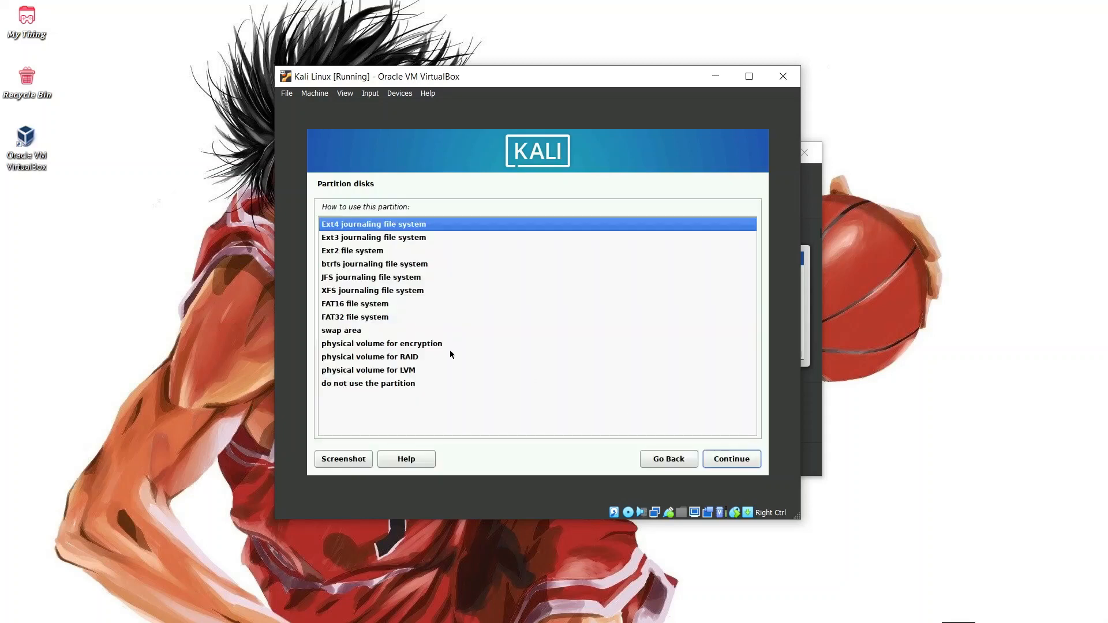
click(728, 463)
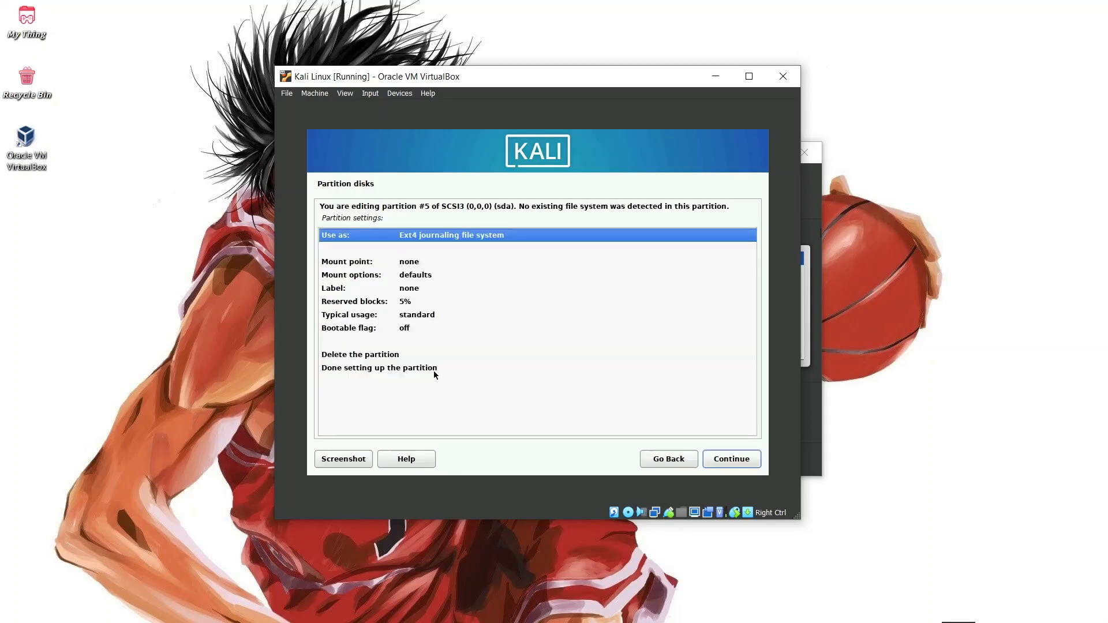
click(403, 368)
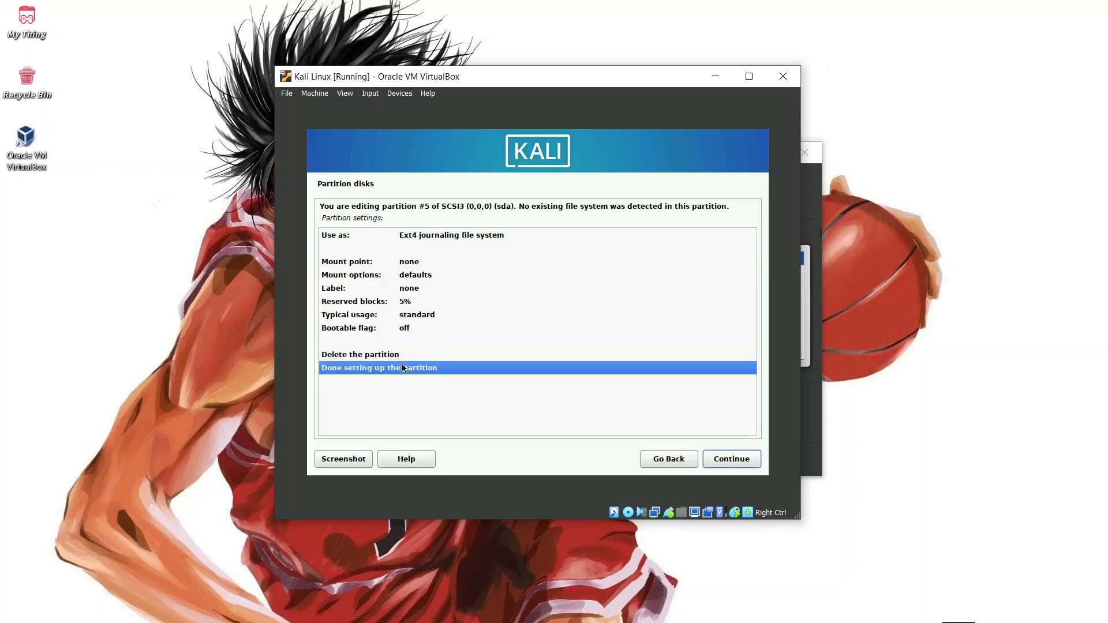
click(727, 464)
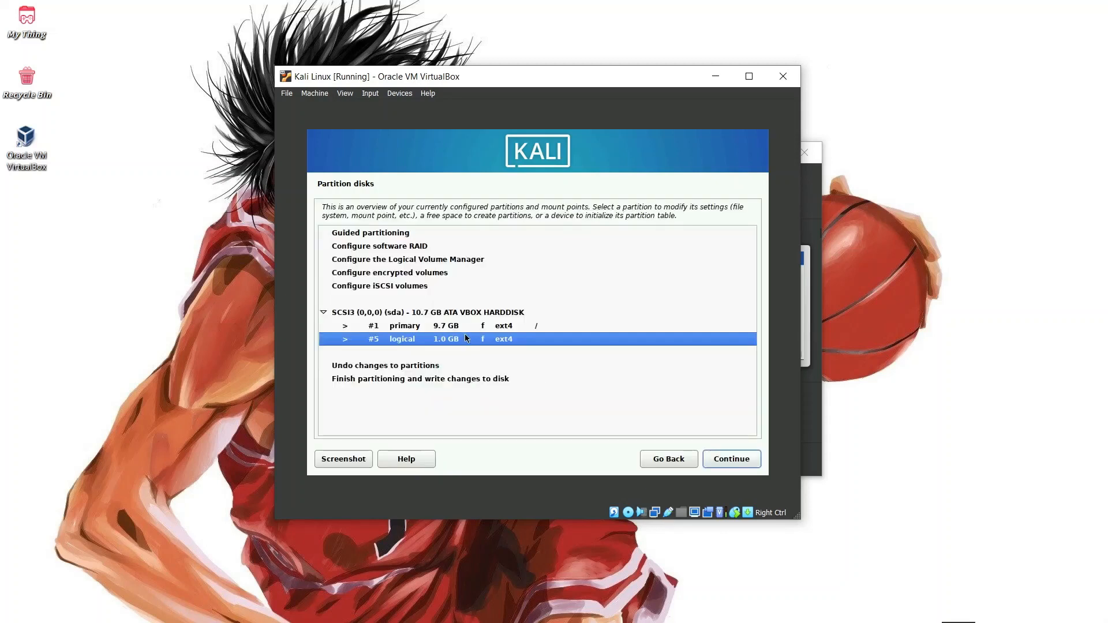
Attempt to finish partitioning, then return to the partitioning menu
click(472, 382)
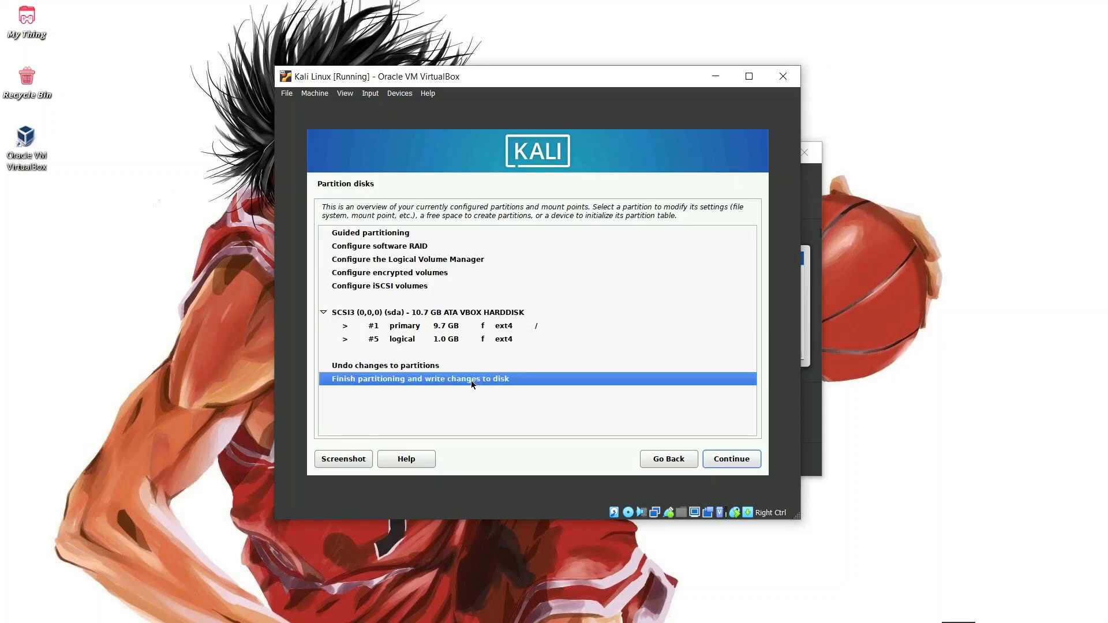
click(717, 465)
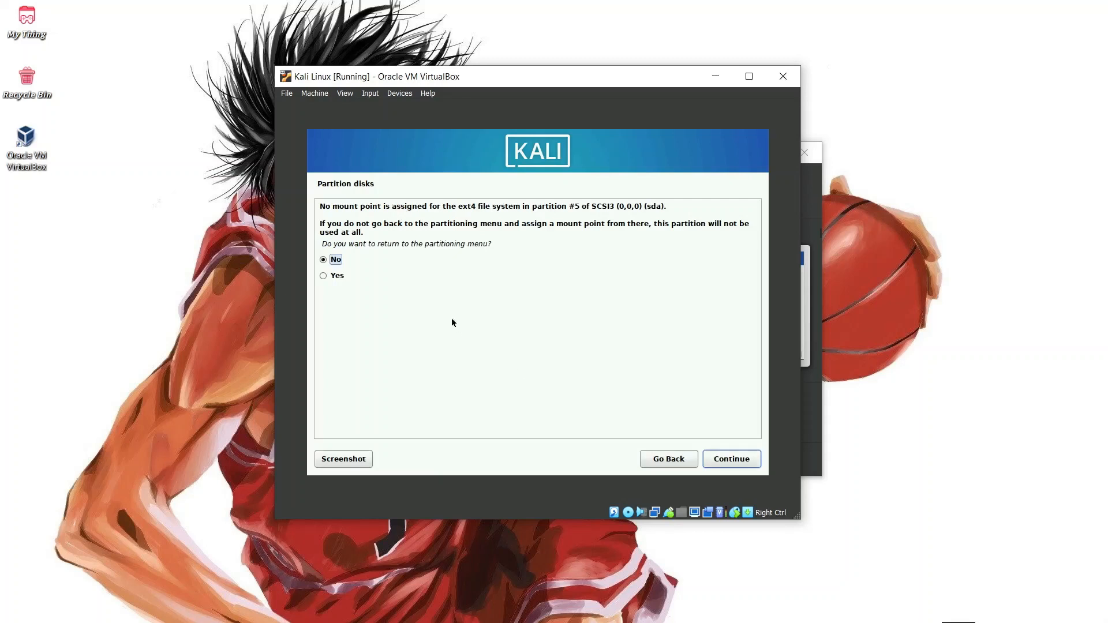
click(341, 276)
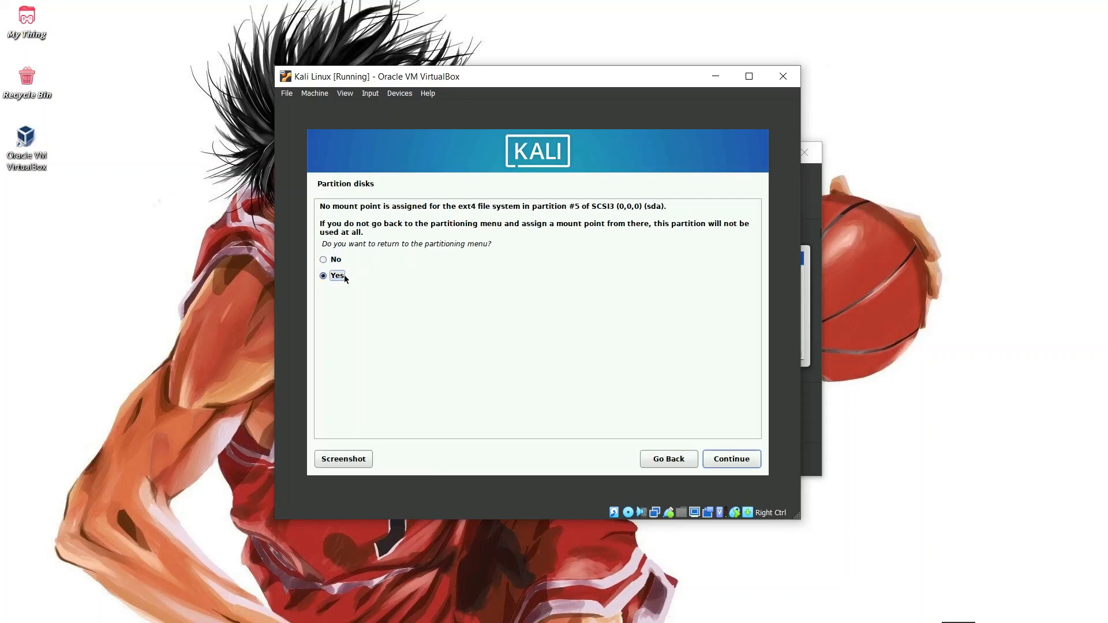
click(749, 461)
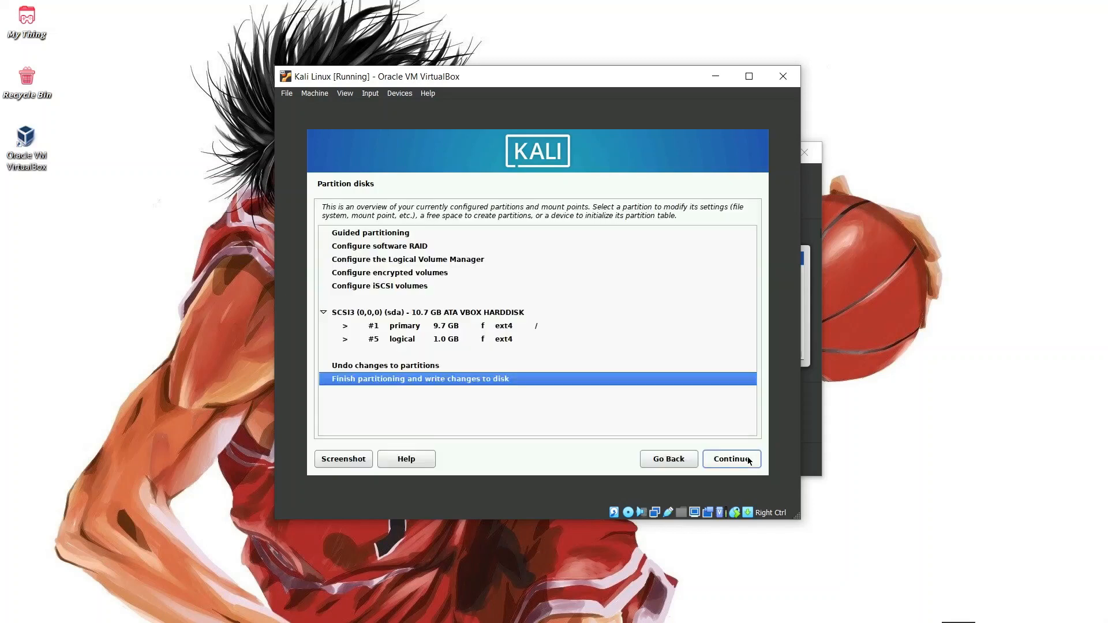
click(749, 461)
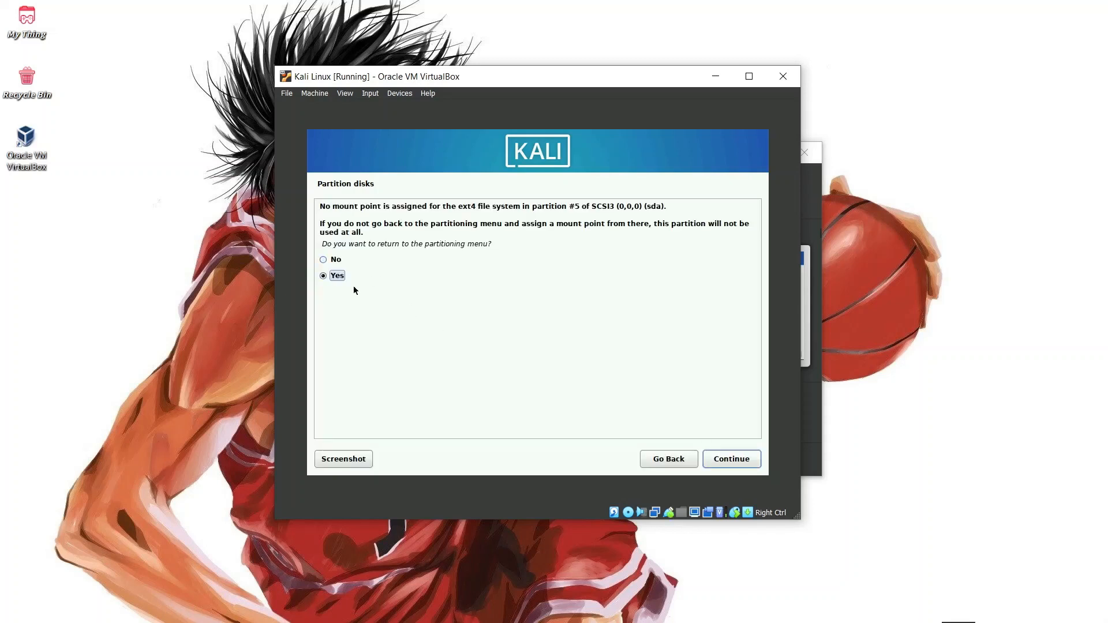
click(746, 461)
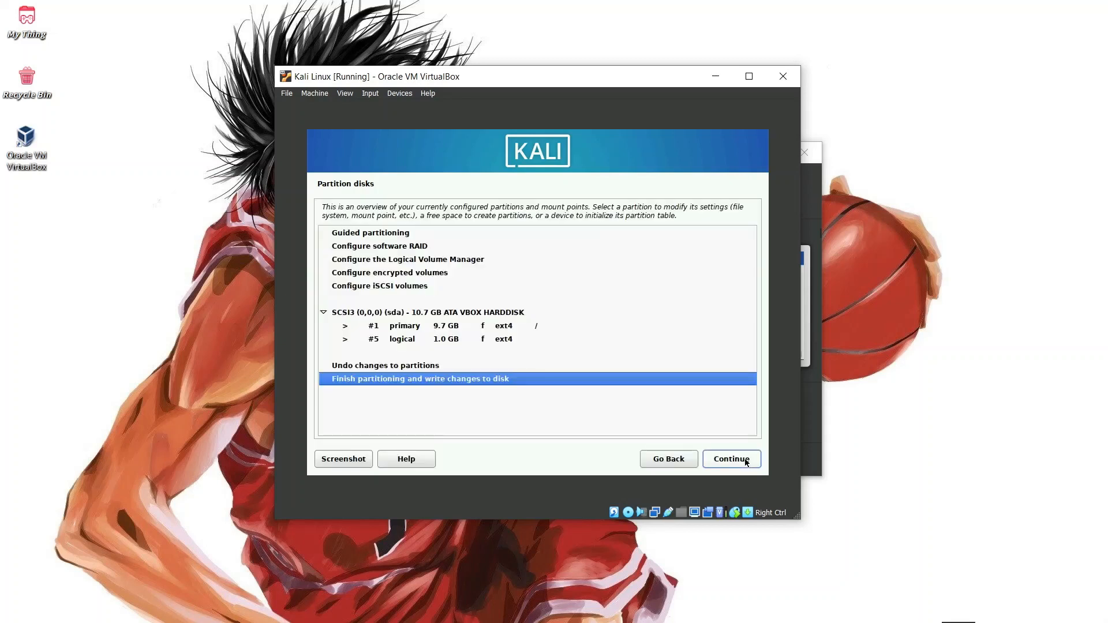
Answer No to assigning a mount point and choose Yes to write the partition changes to sda
click(432, 312)
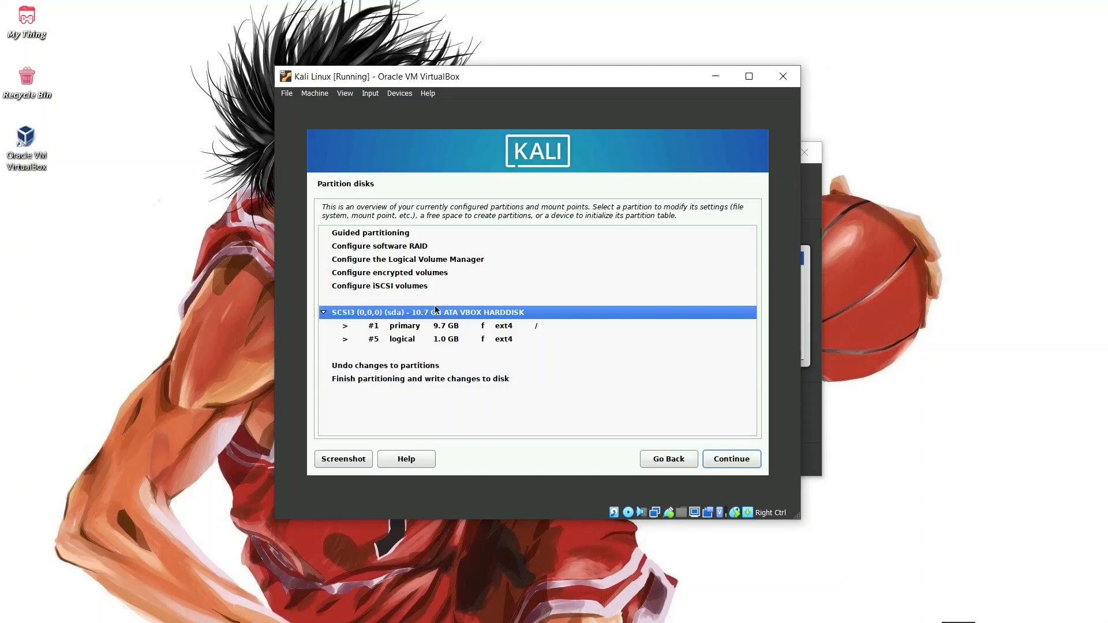
key(Down)
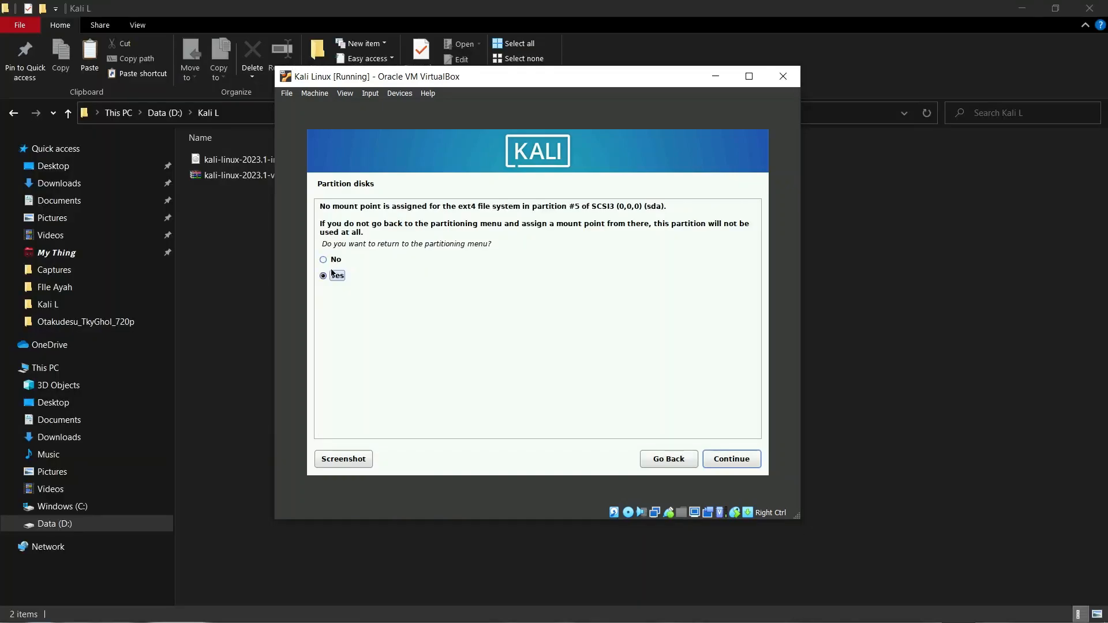
key(Up)
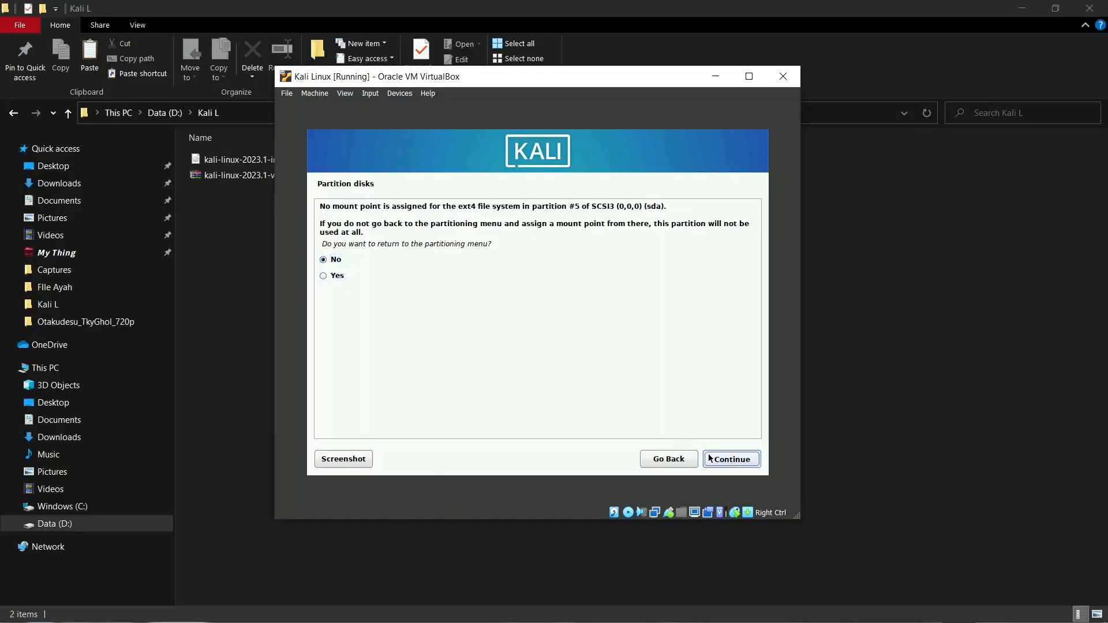
click(710, 459)
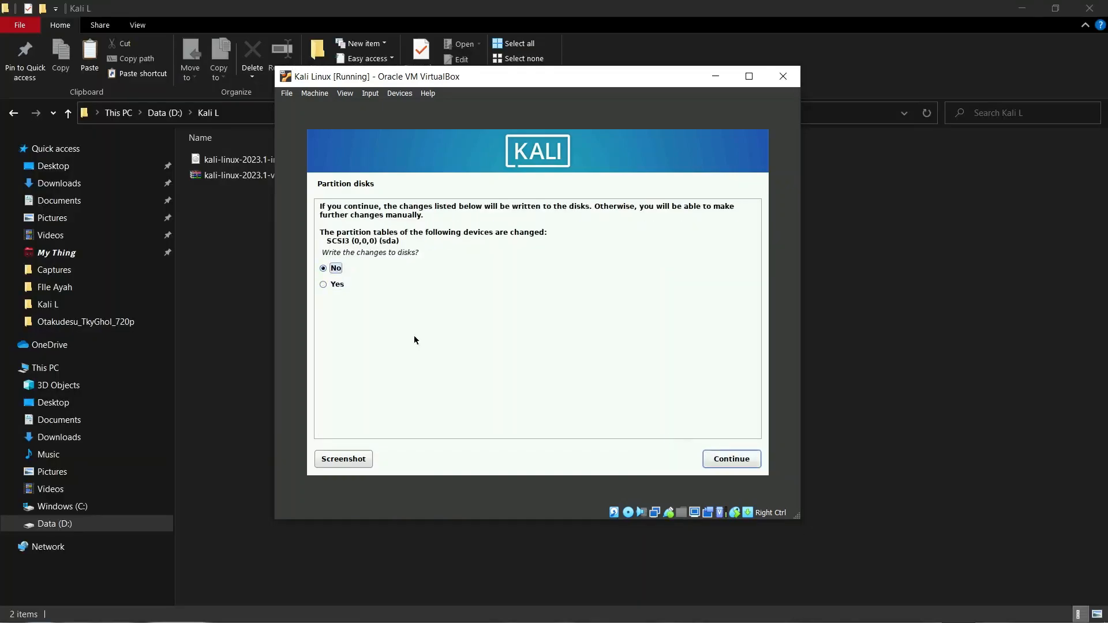
click(710, 458)
double_click(464, 378)
click(346, 264)
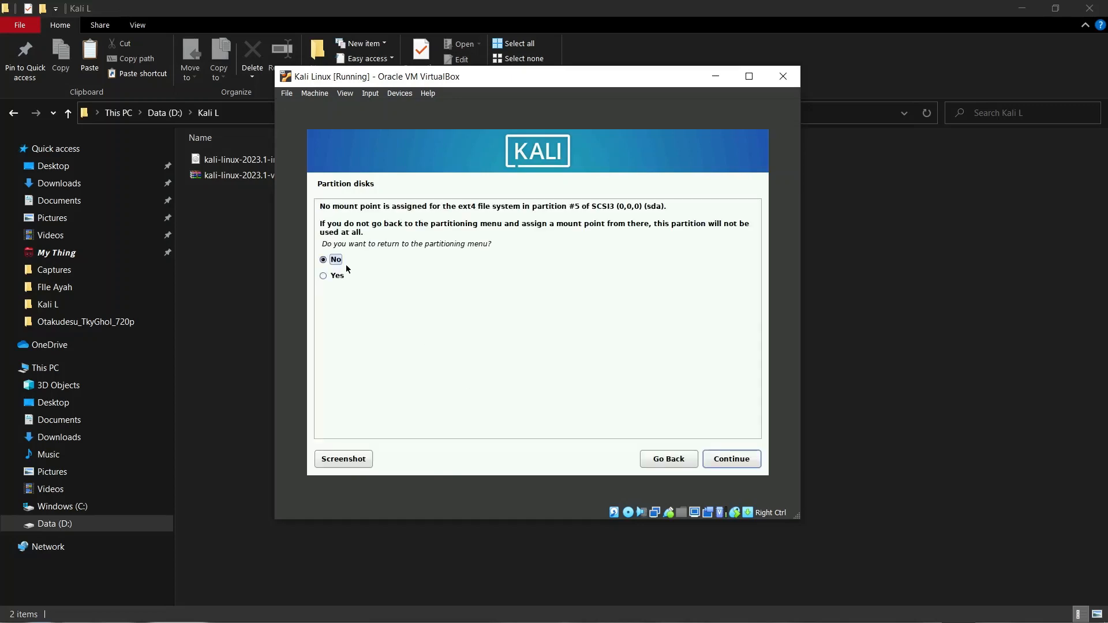
click(725, 466)
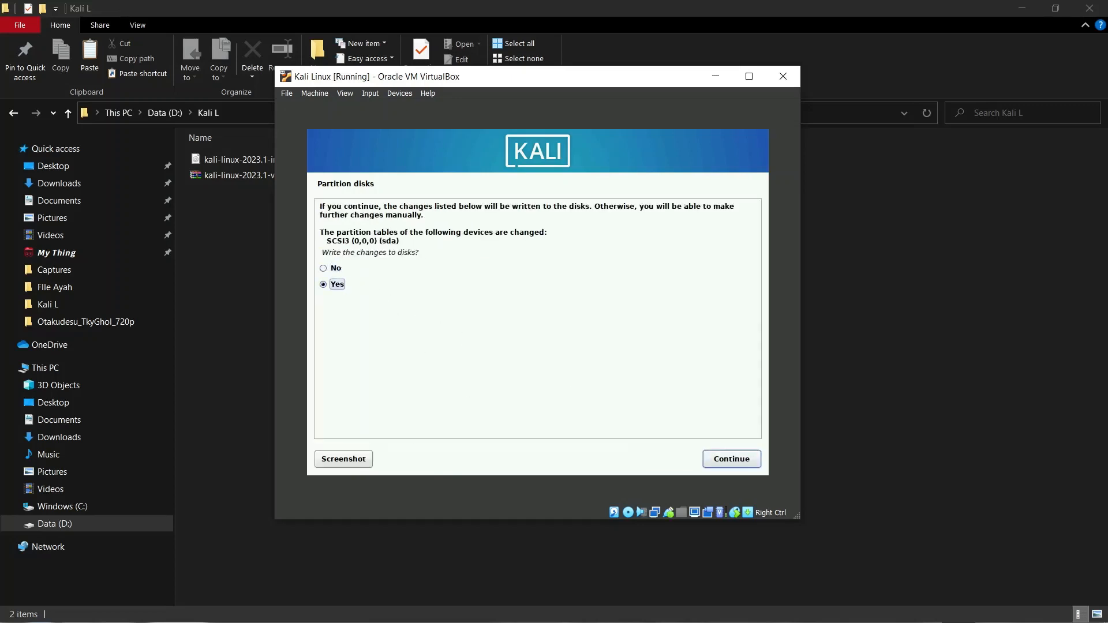
click(726, 453)
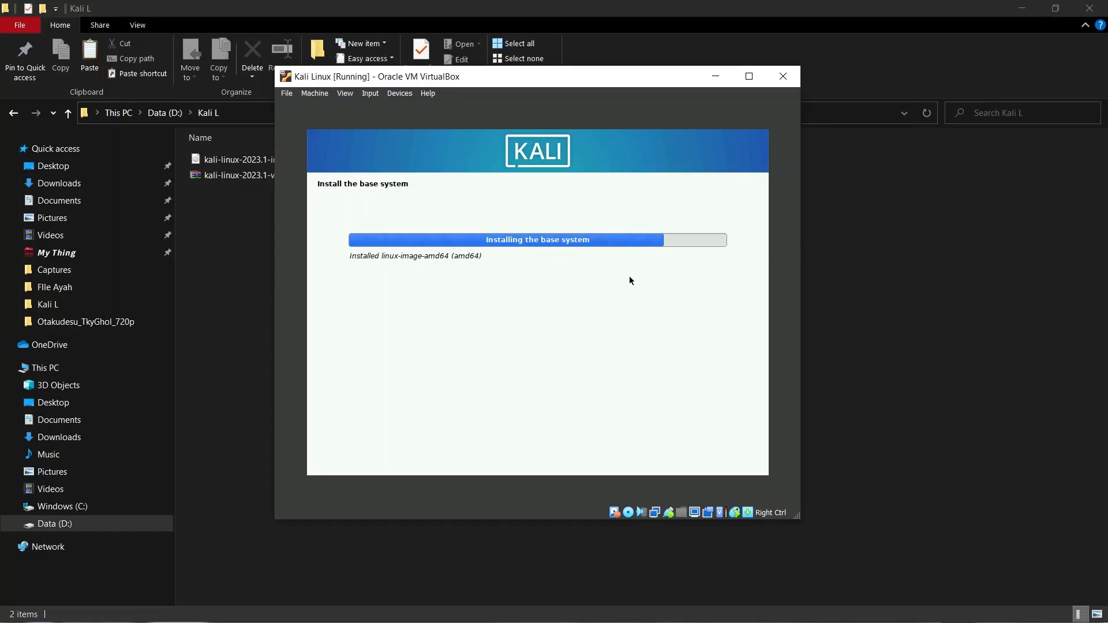
Let the base system install through linux-image-amd64, bringing the VM window back into focus
click(886, 296)
key(alt+Tab)
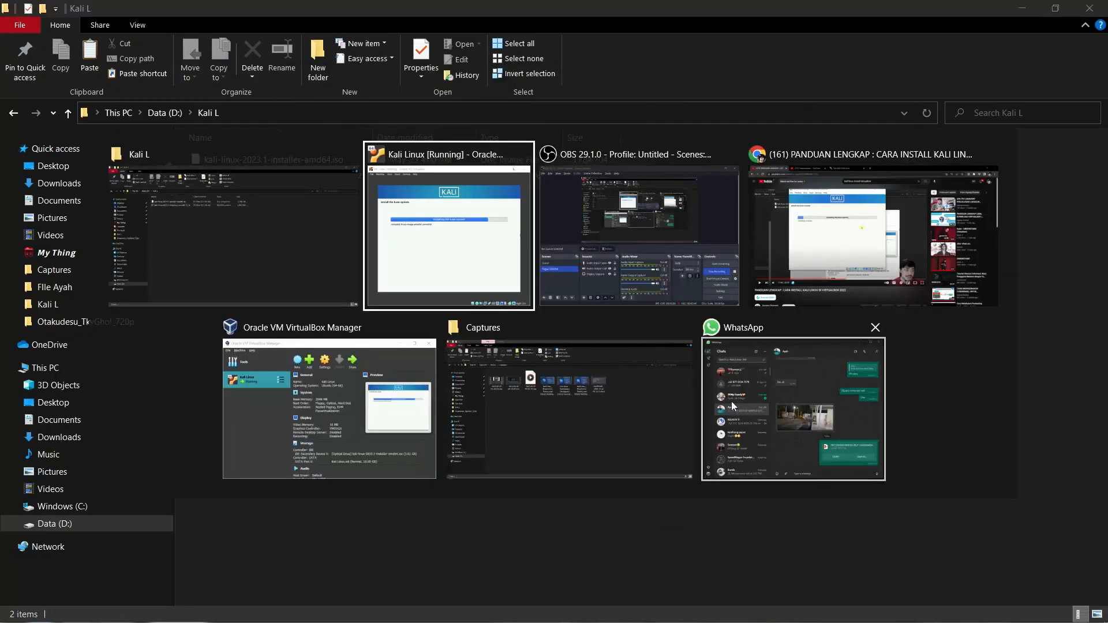
click(692, 264)
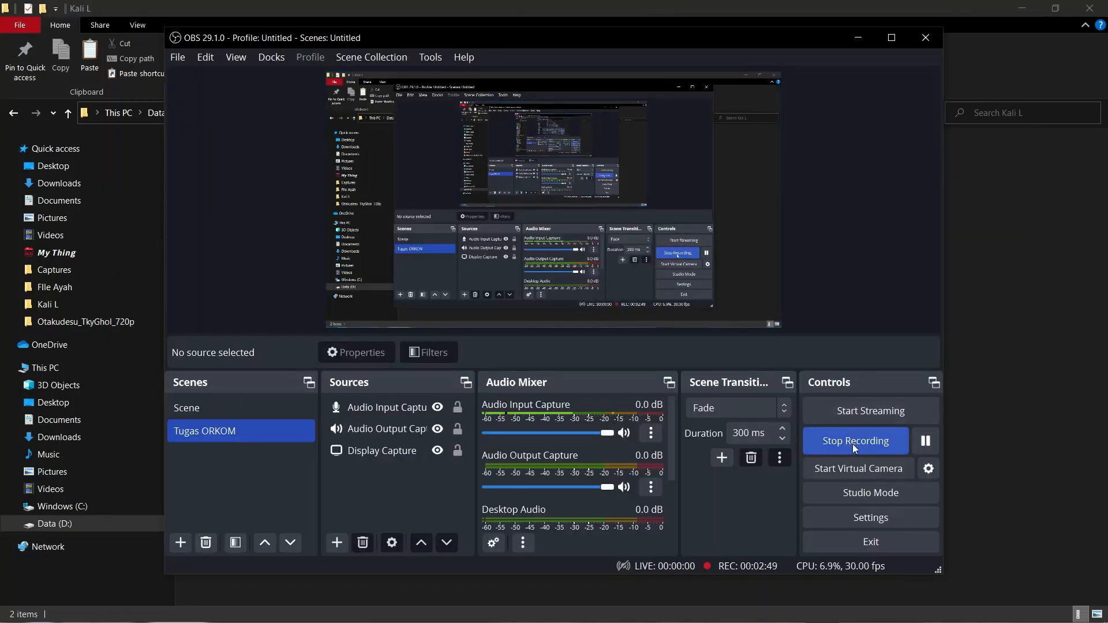
click(849, 444)
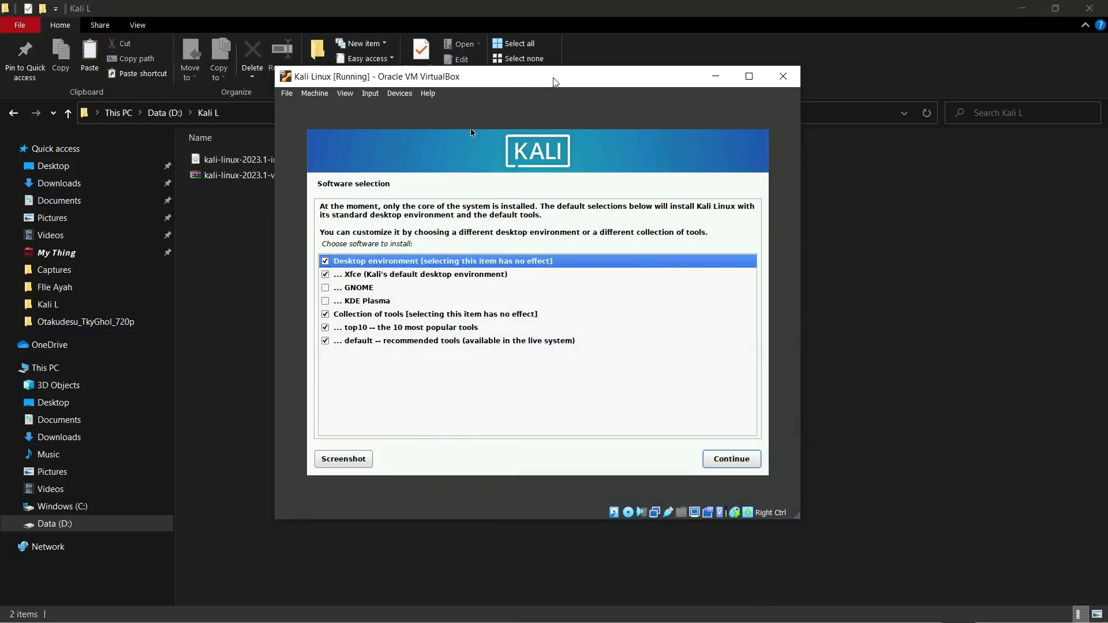
Keep the default Xfce, top10 and default tools selection and start installing the software
drag(553, 81, 562, 97)
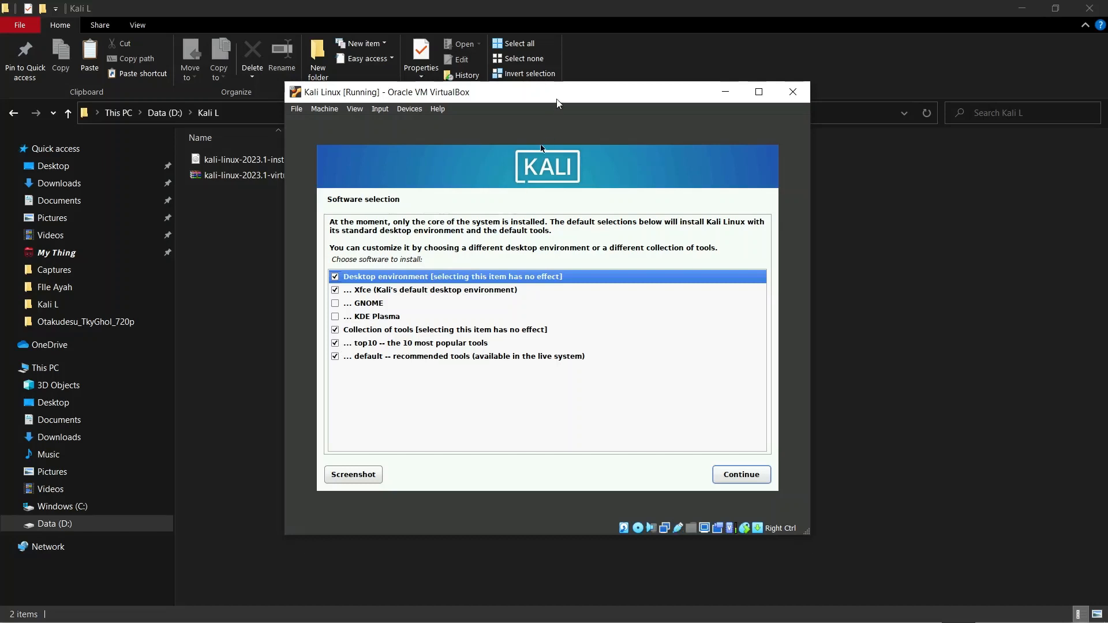
drag(558, 104, 565, 119)
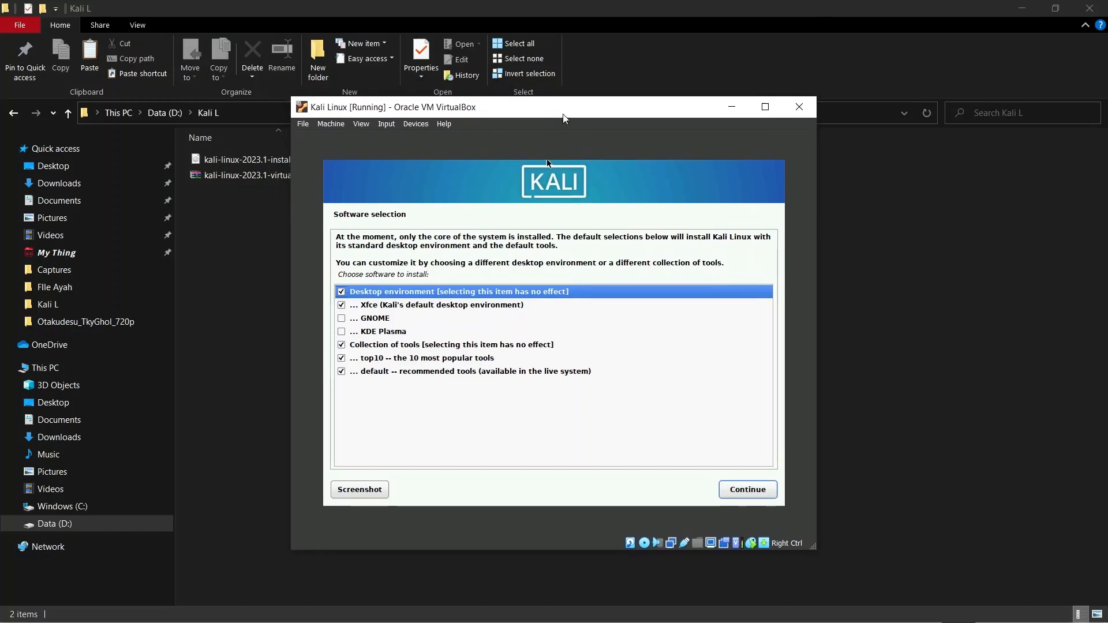
click(764, 495)
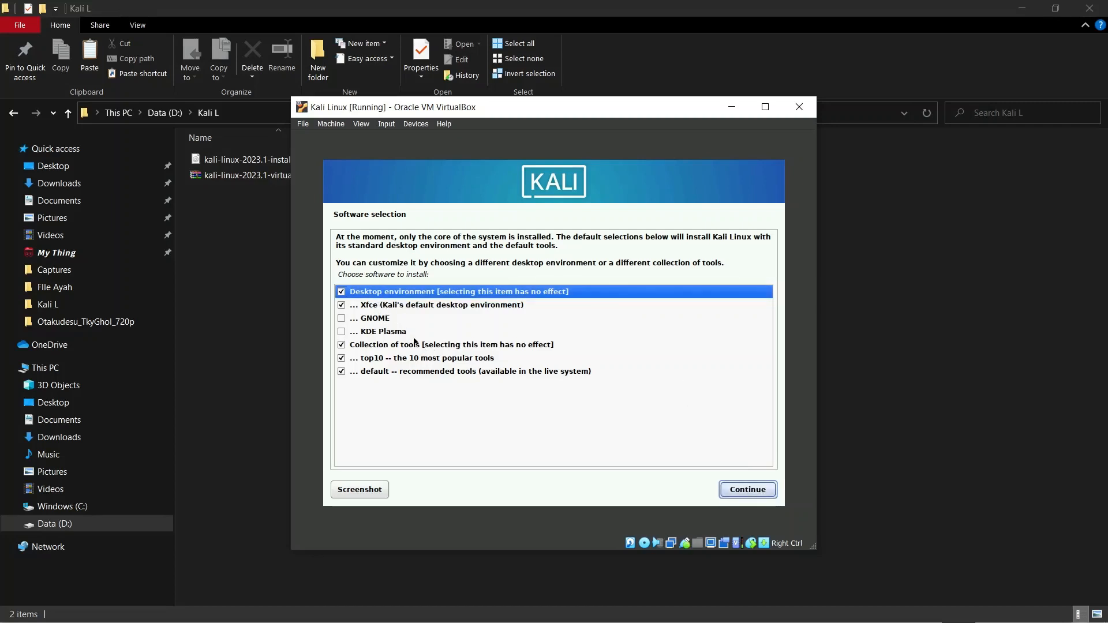
click(736, 489)
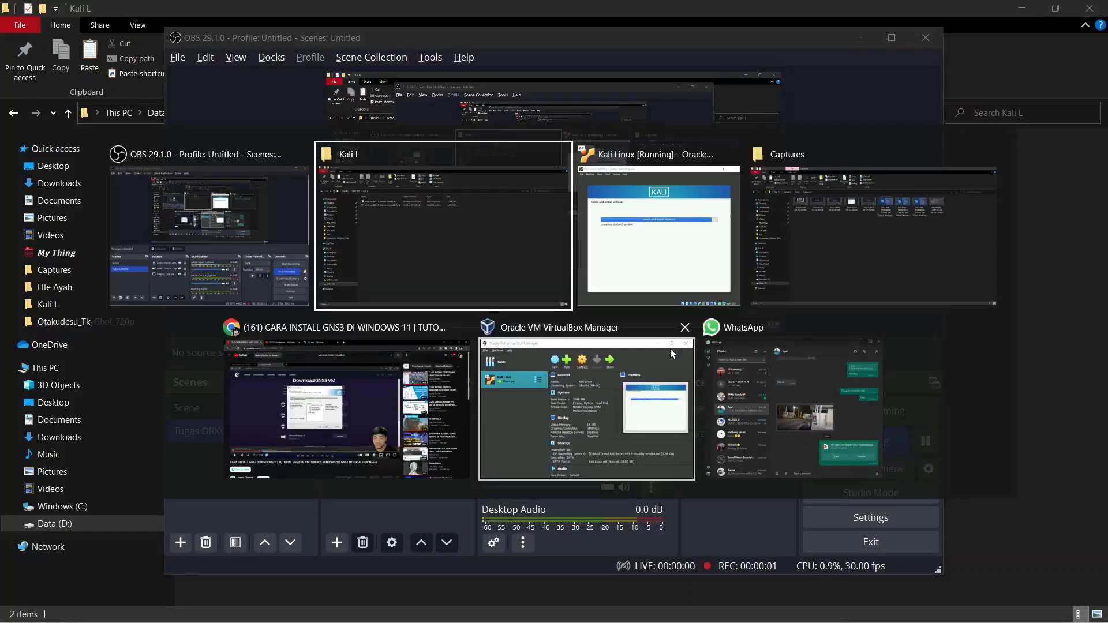
Bring the VM window back to the front while the software installs through to the Kali desktop
key(alt+Tab)
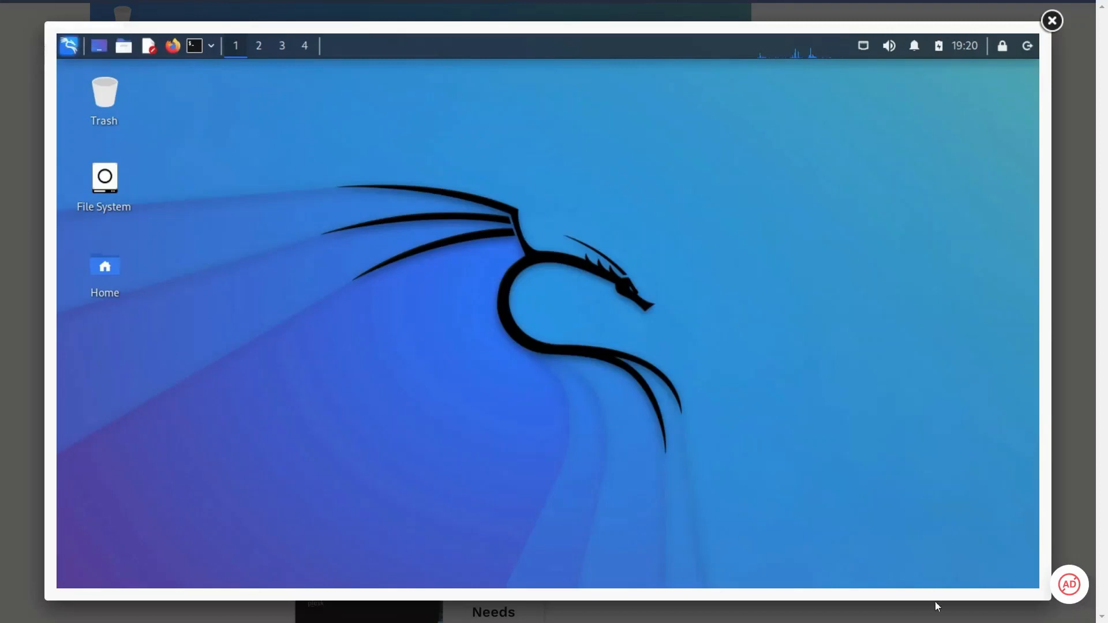
key(alt+Tab)
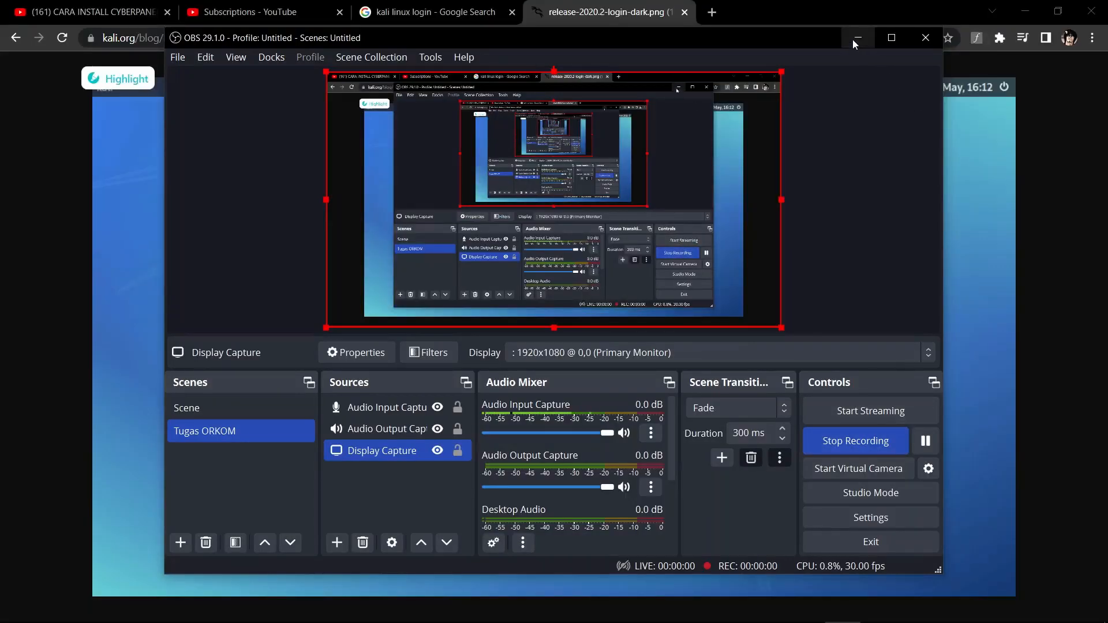
click(854, 39)
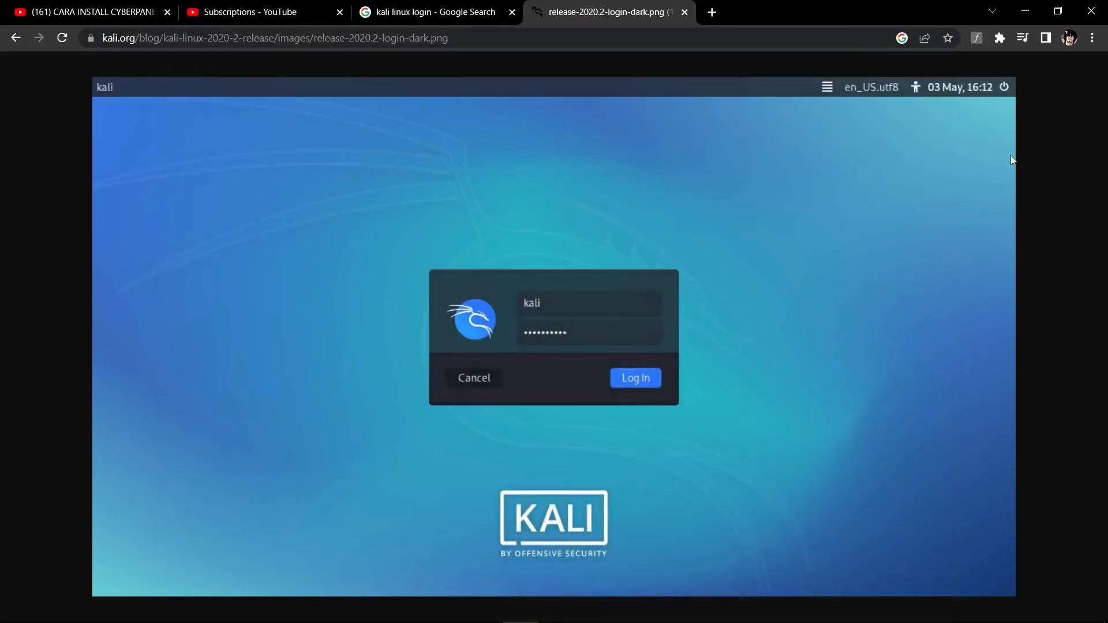